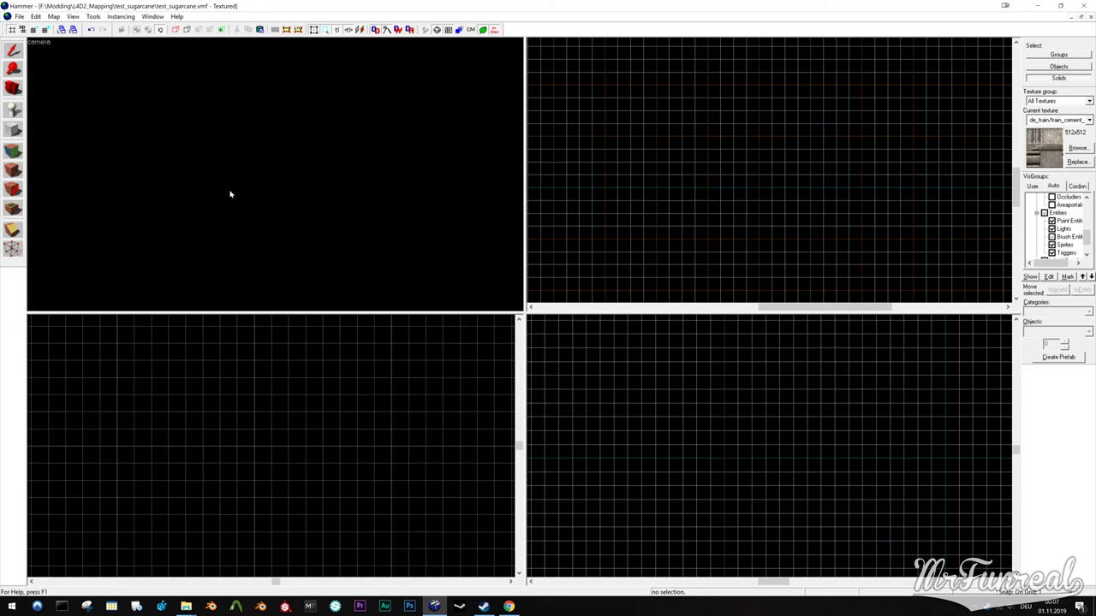
Create an 8 × 48 × 7 unit block textured with ads/ad01 just below the concrete steps
{"action": "key", "text": "shift+b"}
{"action": "scroll", "coordinate": [758, 452], "scroll_direction": "up", "scroll_amount": 5}
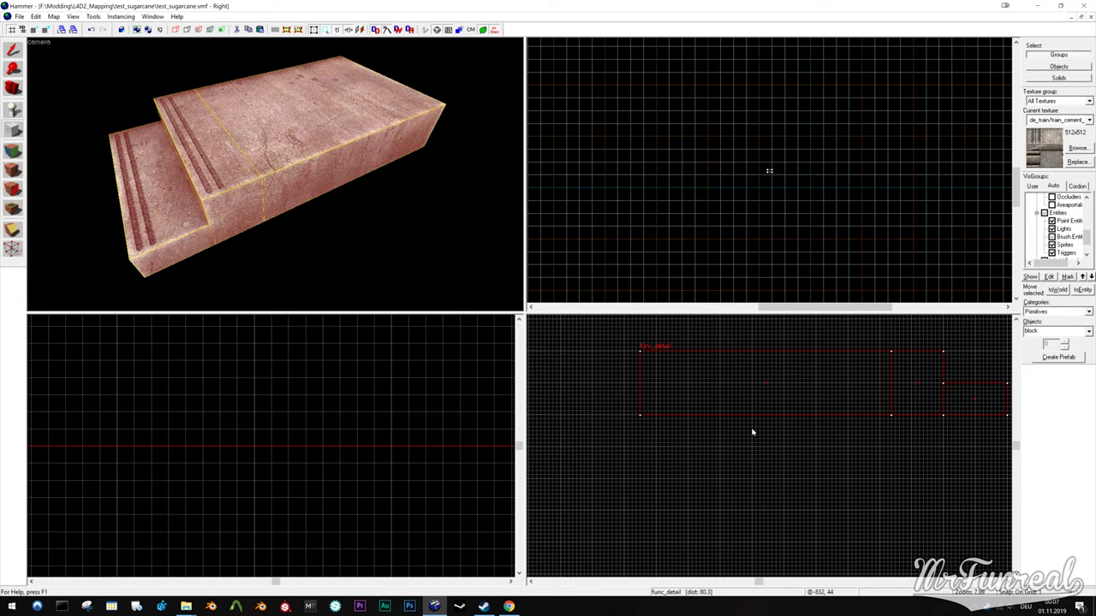
{"action": "left_click", "coordinate": [1075, 149]}
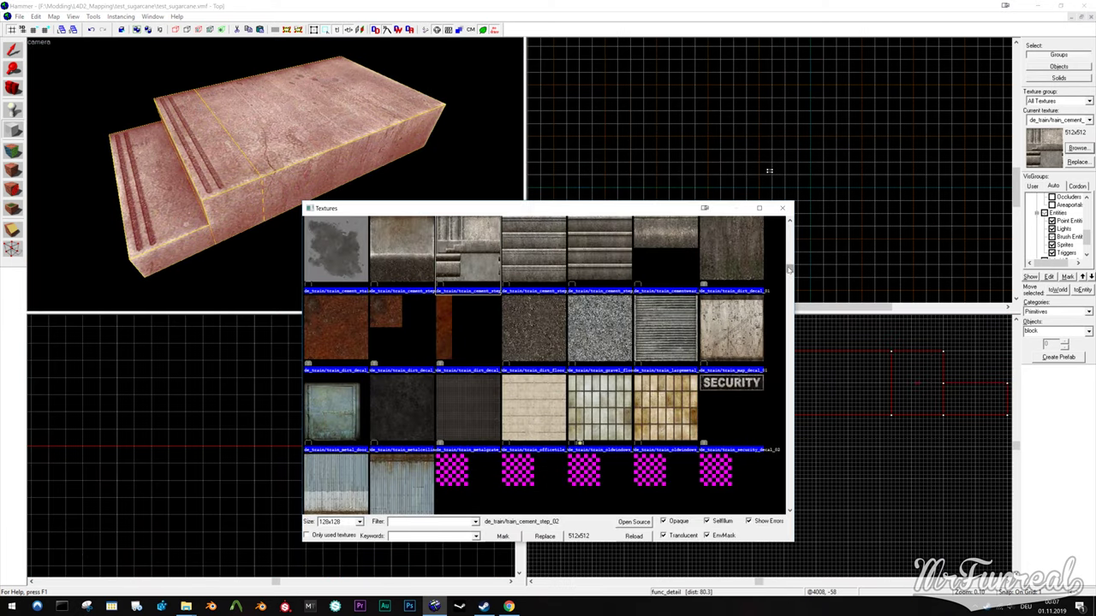
{"action": "left_click_drag", "start_coordinate": [790, 272], "coordinate": [790, 224]}
{"action": "double_click", "coordinate": [350, 256]}
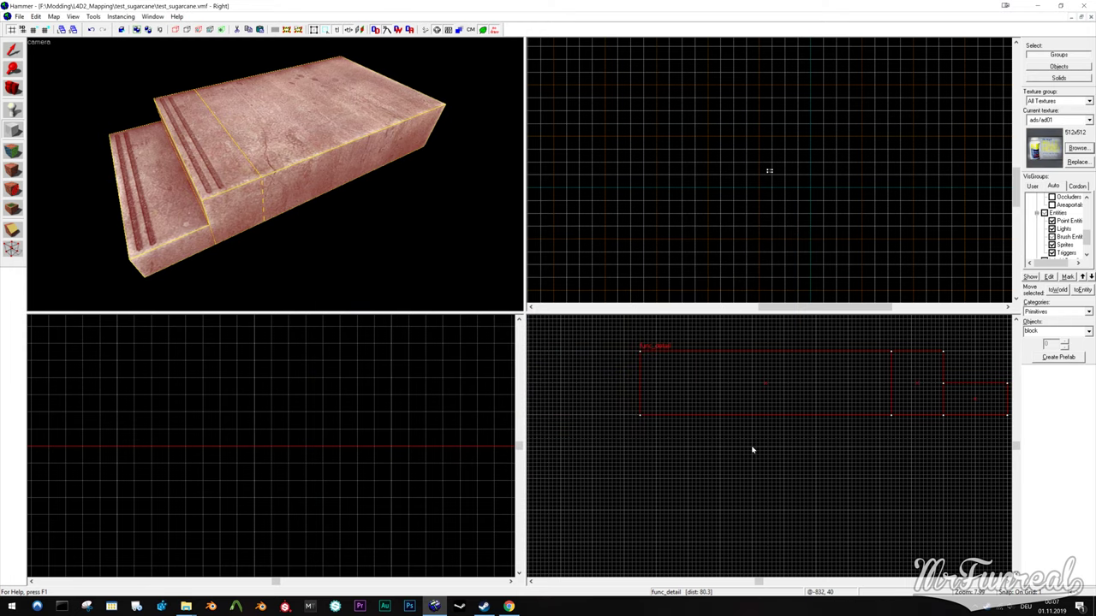
{"action": "left_click_drag", "start_coordinate": [752, 446], "coordinate": [785, 423]}
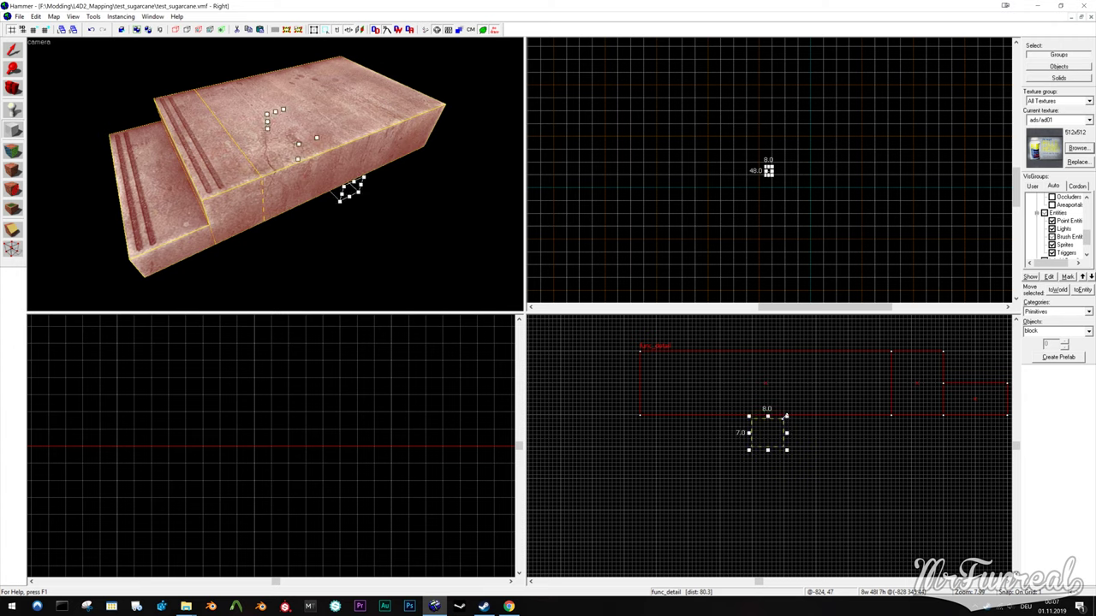
{"action": "key", "text": "Return"}
Merge the block's top vertices into a single apex, centred across its 48-unit width, to form a pyramid
{"action": "left_click", "coordinate": [12, 248]}
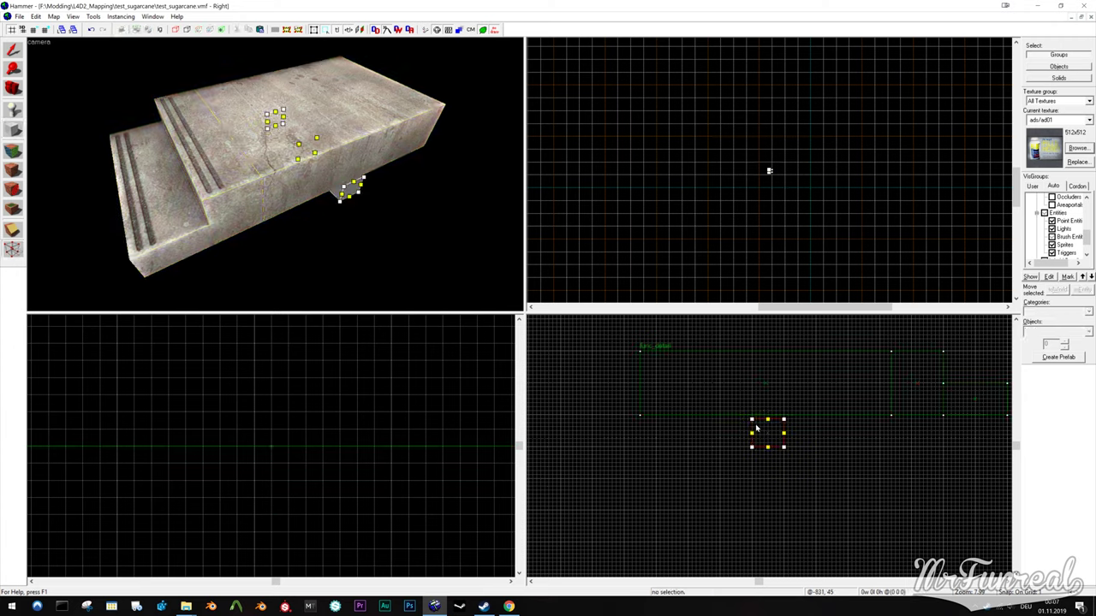
{"action": "left_click_drag", "start_coordinate": [784, 419], "coordinate": [784, 420]}
{"action": "key", "text": "Return"}
{"action": "scroll", "coordinate": [313, 458], "scroll_direction": "up", "scroll_amount": 15}
{"action": "left_click_drag", "start_coordinate": [224, 484], "coordinate": [339, 485]}
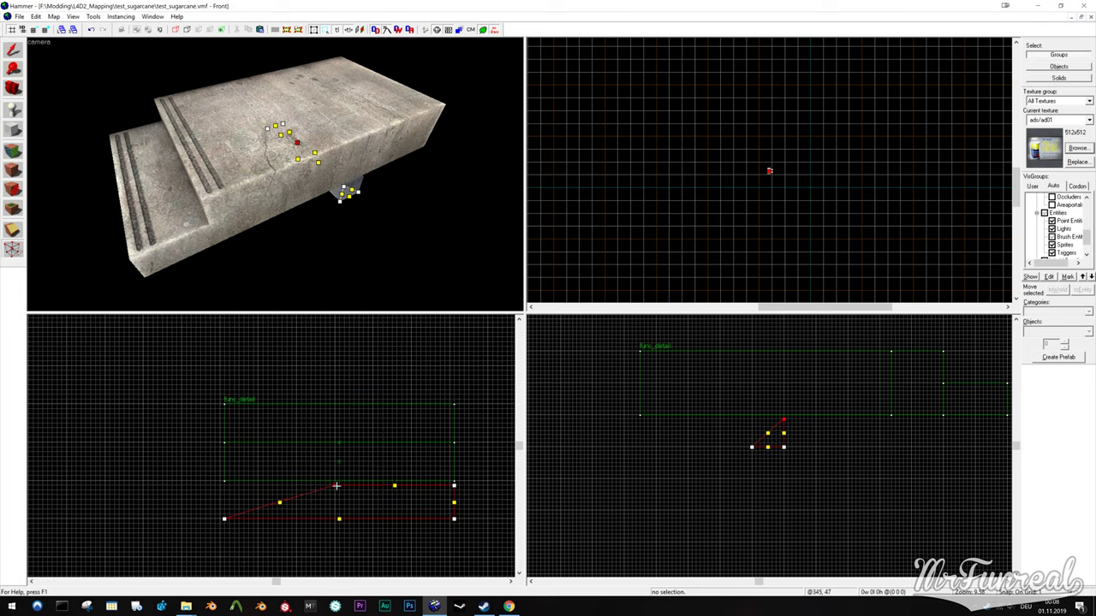
{"action": "left_click_drag", "start_coordinate": [454, 484], "coordinate": [339, 484]}
{"action": "left_click", "coordinate": [531, 337]}
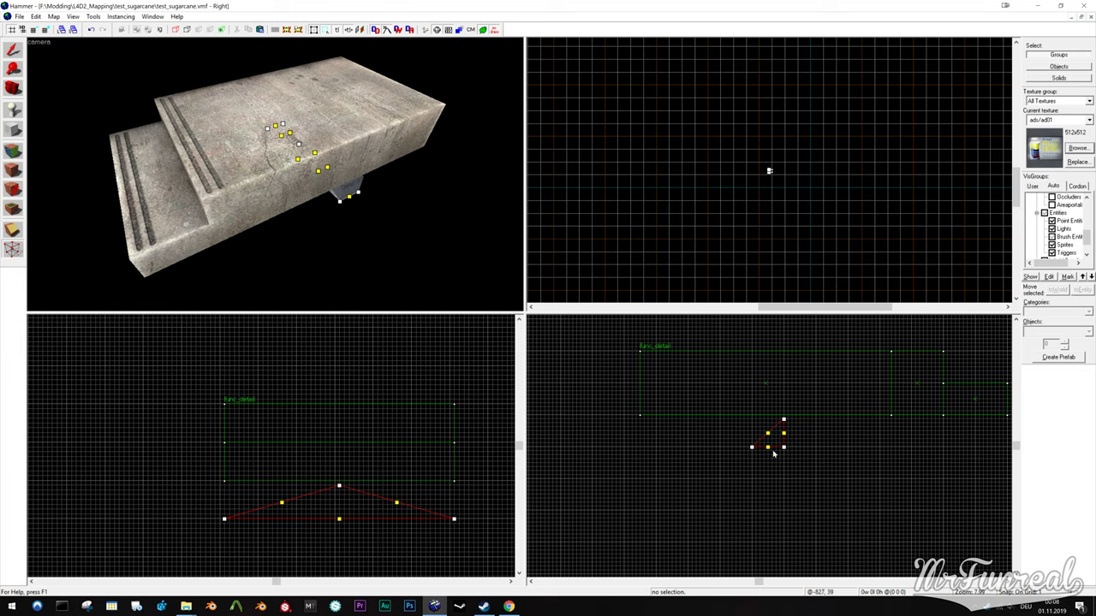
Stretch the pyramid's base vertices to the full 92-unit length of the steps and centre its apex along that length
{"action": "scroll", "coordinate": [779, 448], "scroll_direction": "down", "scroll_amount": 2}
{"action": "left_click", "coordinate": [817, 446]}
{"action": "left_click_drag", "start_coordinate": [820, 447], "coordinate": [965, 447]}
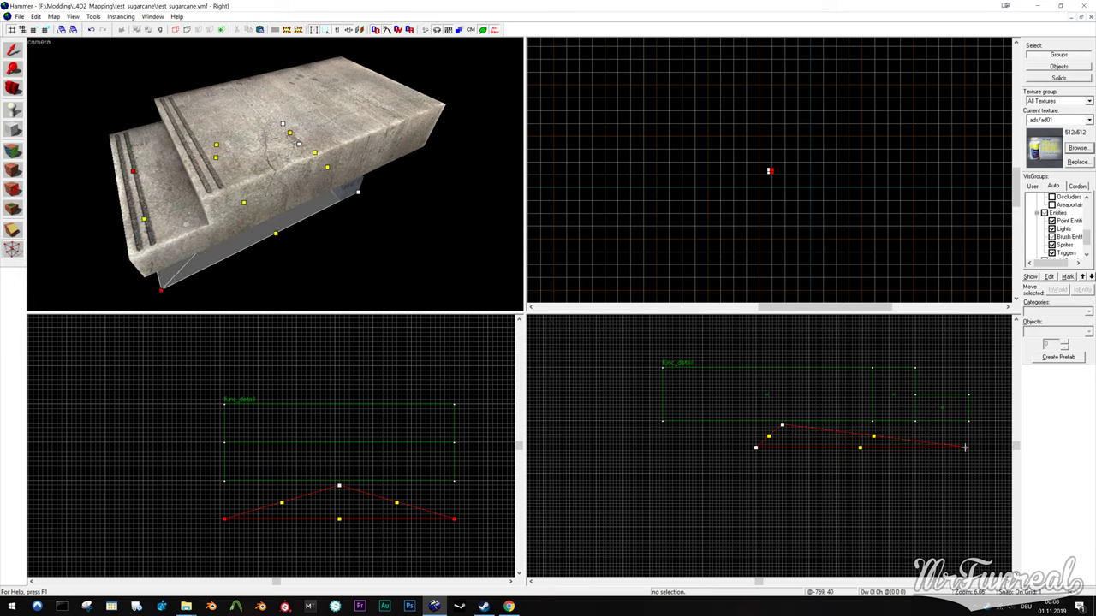
{"action": "left_click", "coordinate": [754, 447]}
{"action": "left_click_drag", "start_coordinate": [754, 447], "coordinate": [661, 446]}
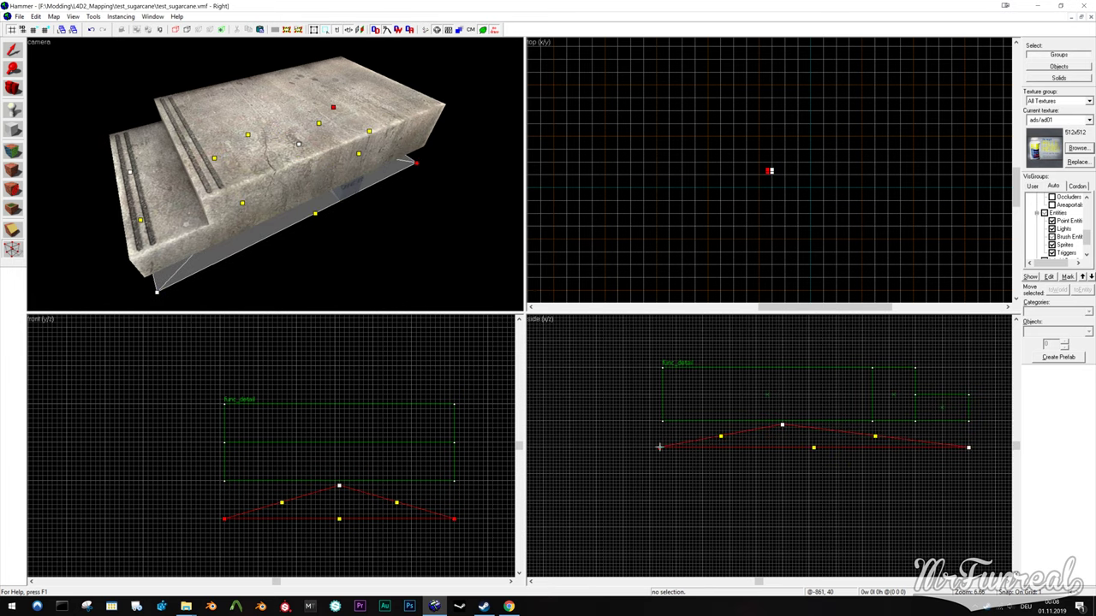
{"action": "left_click", "coordinate": [782, 425]}
{"action": "left_click_drag", "start_coordinate": [782, 425], "coordinate": [816, 425]}
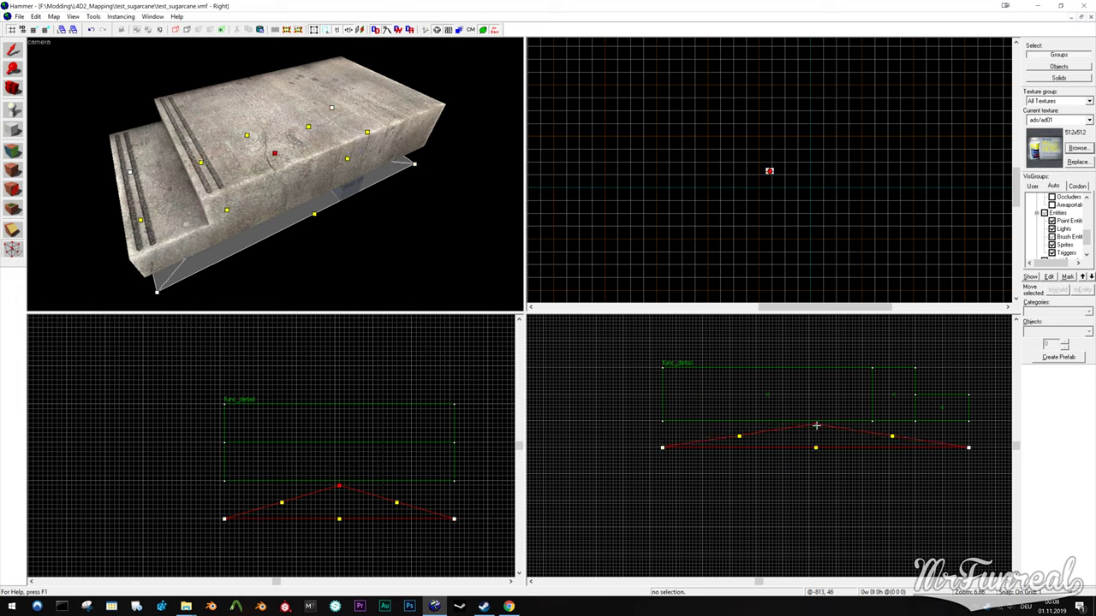
{"action": "left_click", "coordinate": [13, 50]}
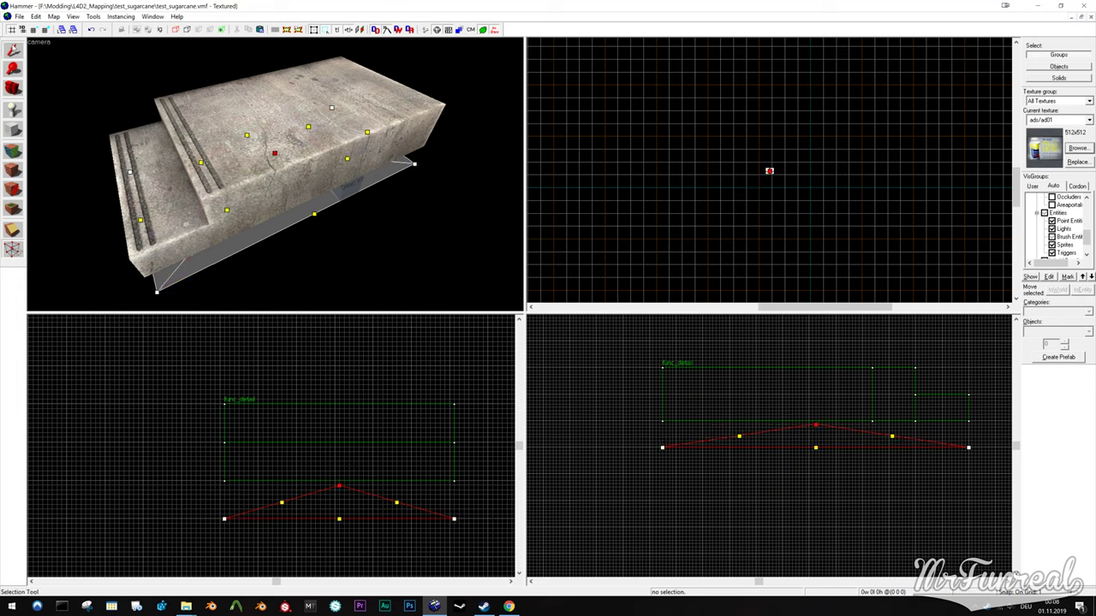
Examine the pyramid beneath the steps from several angles in the 3D view
{"action": "key", "text": "z"}
{"action": "key", "text": "w"}
{"action": "key", "text": "s"}
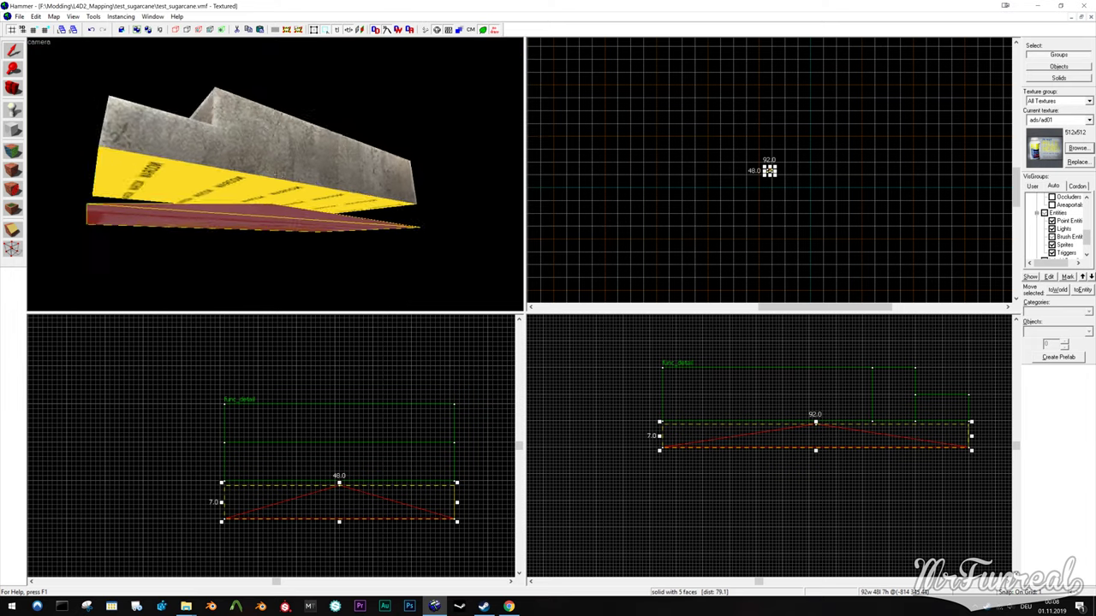
{"action": "key", "text": "w"}
{"action": "key", "text": "w"}
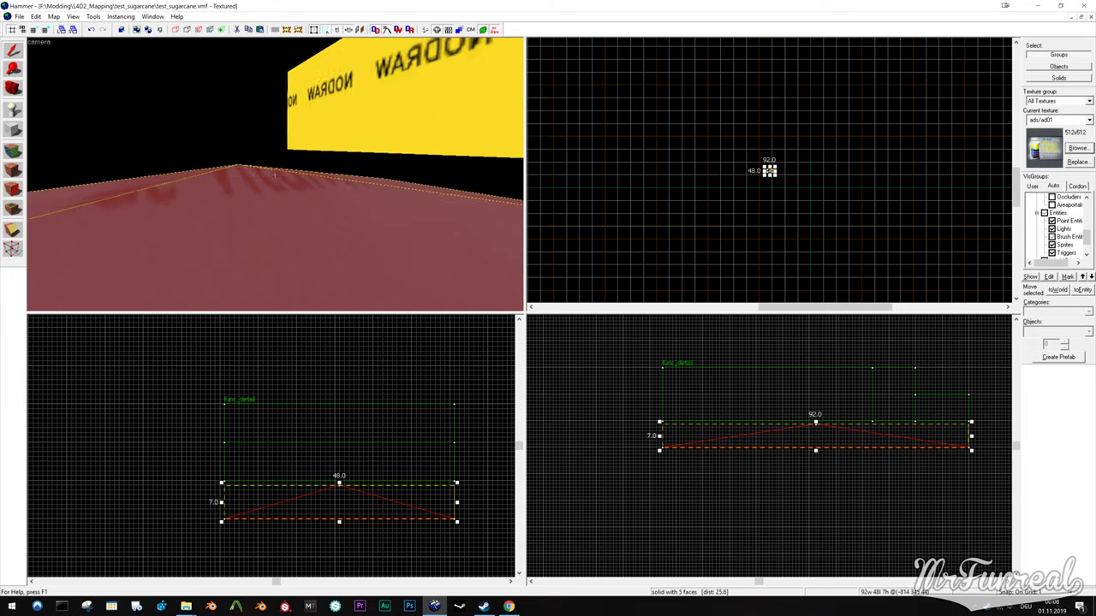
{"action": "key", "text": "s"}
{"action": "key", "text": "d"}
{"action": "key", "text": "z"}
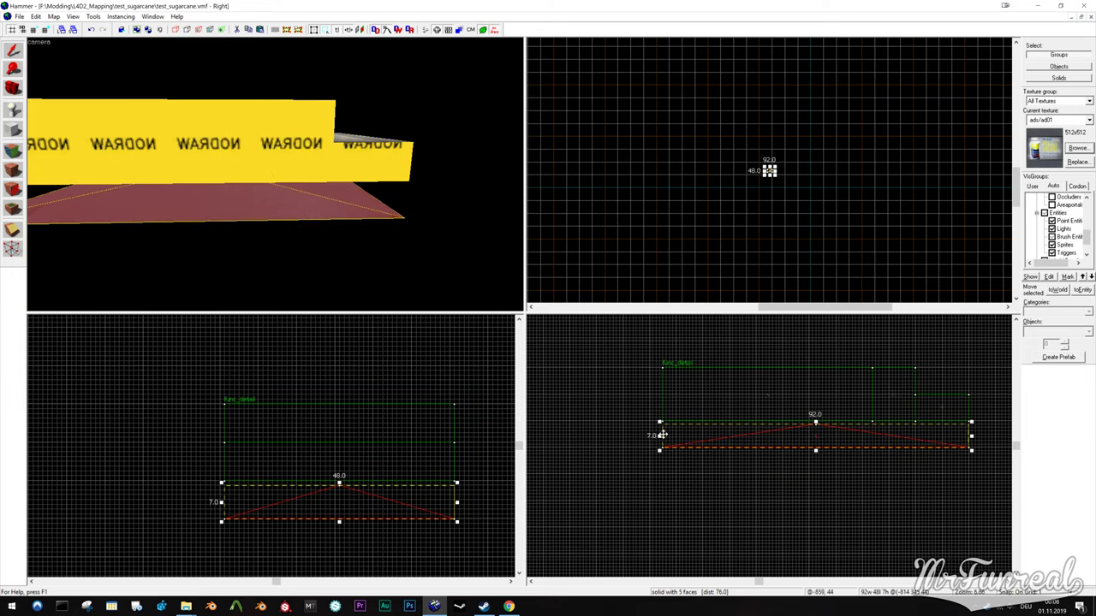
Select the func_detail steps together with the pyramid and copy them
{"action": "left_click", "coordinate": [625, 497]}
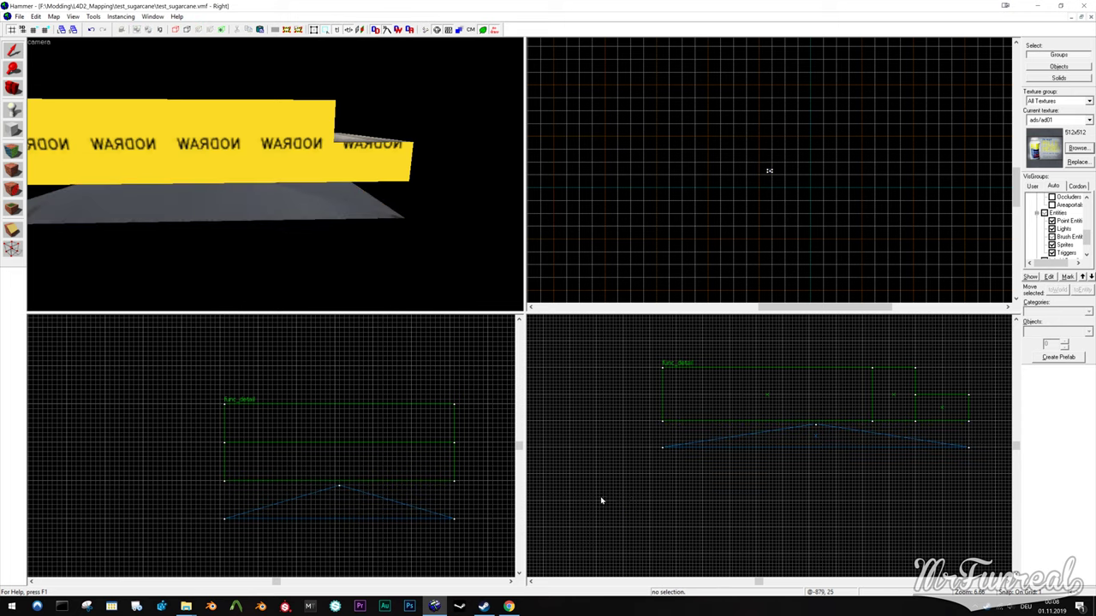
{"action": "left_click_drag", "start_coordinate": [600, 497], "coordinate": [977, 348]}
{"action": "key", "text": "Return"}
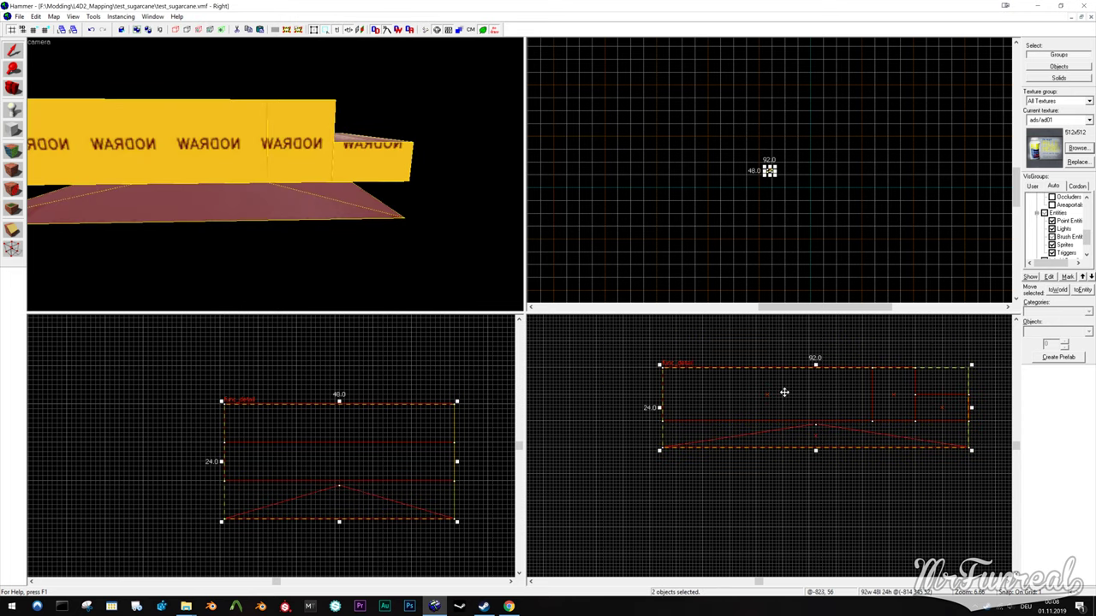
{"action": "right_click", "coordinate": [784, 392]}
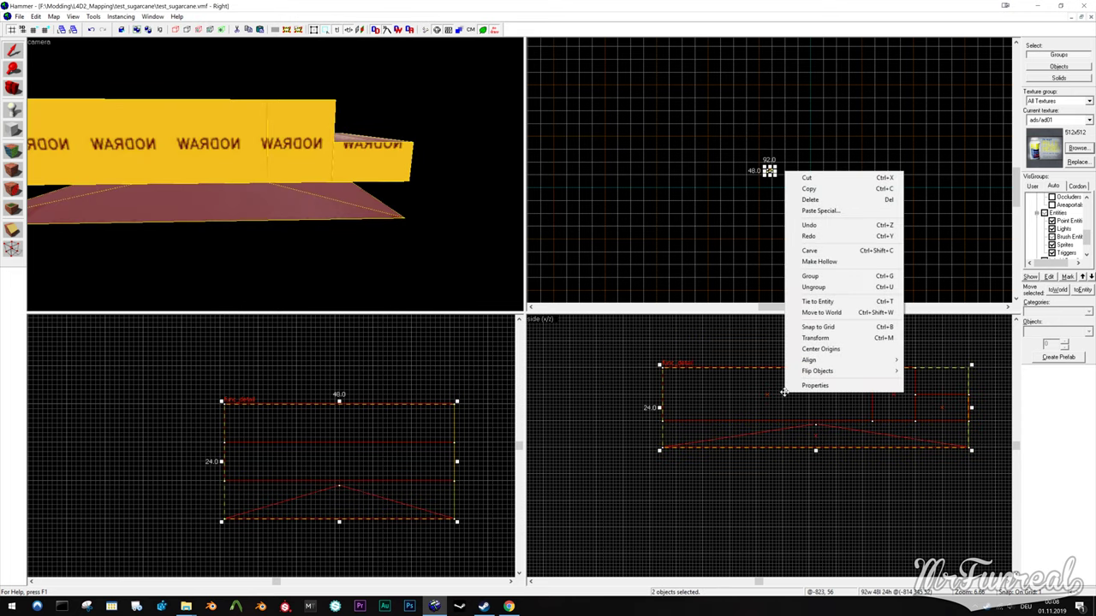
{"action": "left_click", "coordinate": [819, 195]}
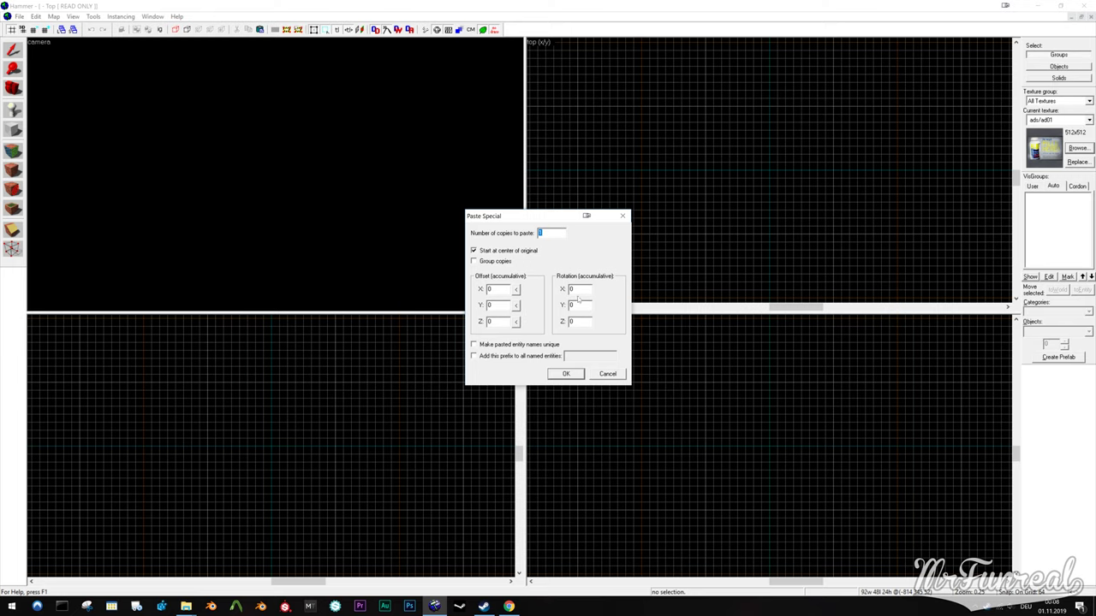
Paste one copy of the steps and pyramid into a new map, starting at the center of the original, and deselect them
{"action": "left_click", "coordinate": [566, 373]}
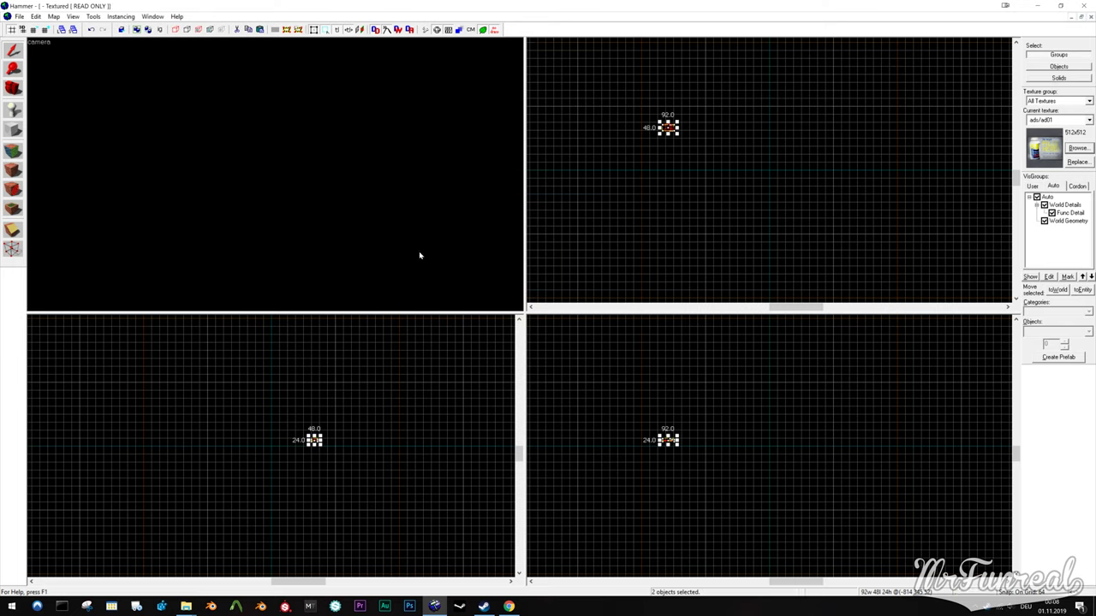
{"action": "key", "text": "z"}
{"action": "key", "text": "s"}
{"action": "key", "text": "w"}
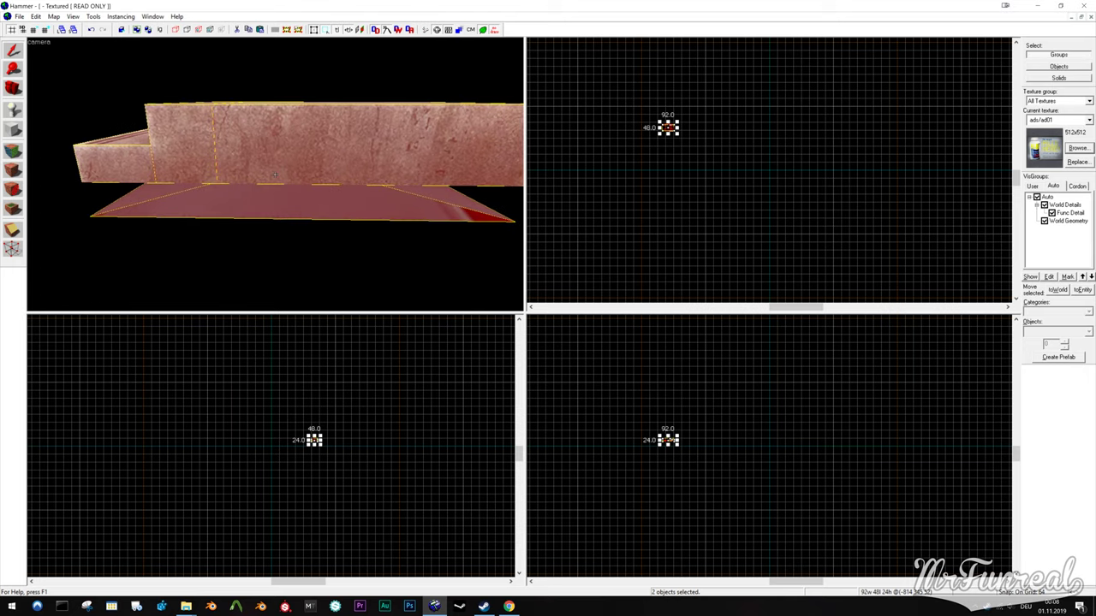
{"action": "key", "text": "s"}
{"action": "key", "text": "z"}
{"action": "left_click", "coordinate": [300, 236]}
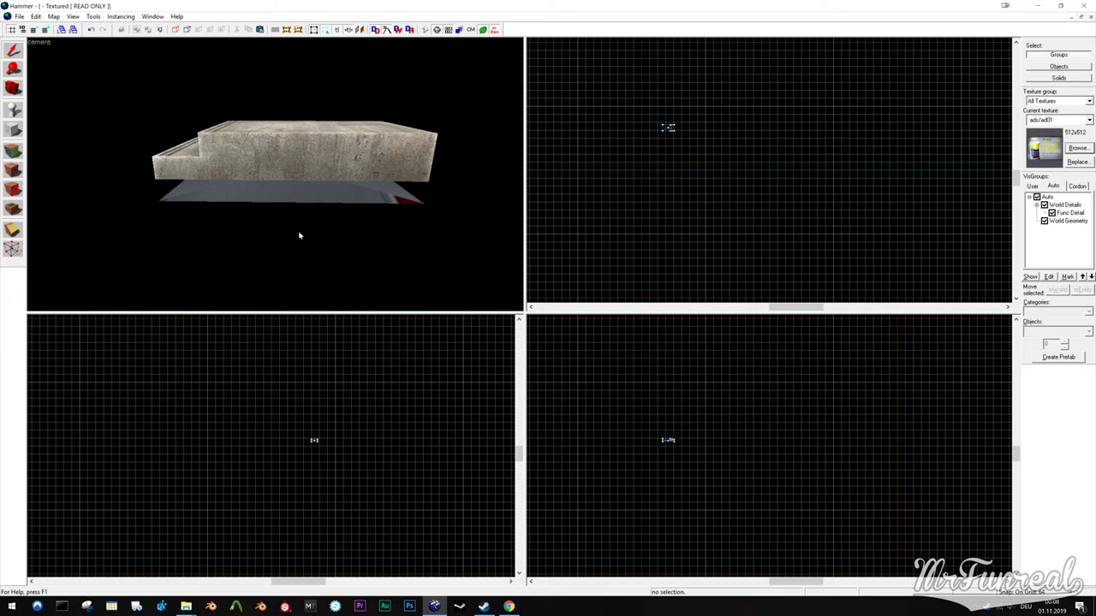
Start saving the new map and create a folder named map inside test_sugarcane\TUTORIAL
{"action": "key", "text": "ctrl+s"}
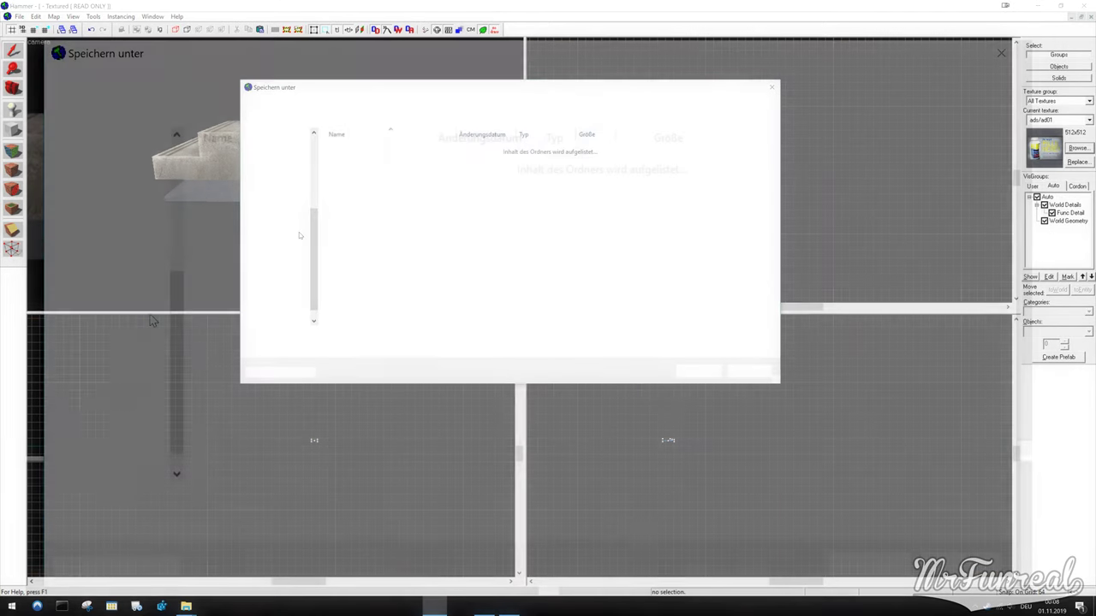
{"action": "scroll", "coordinate": [124, 329], "scroll_direction": "up", "scroll_amount": 3}
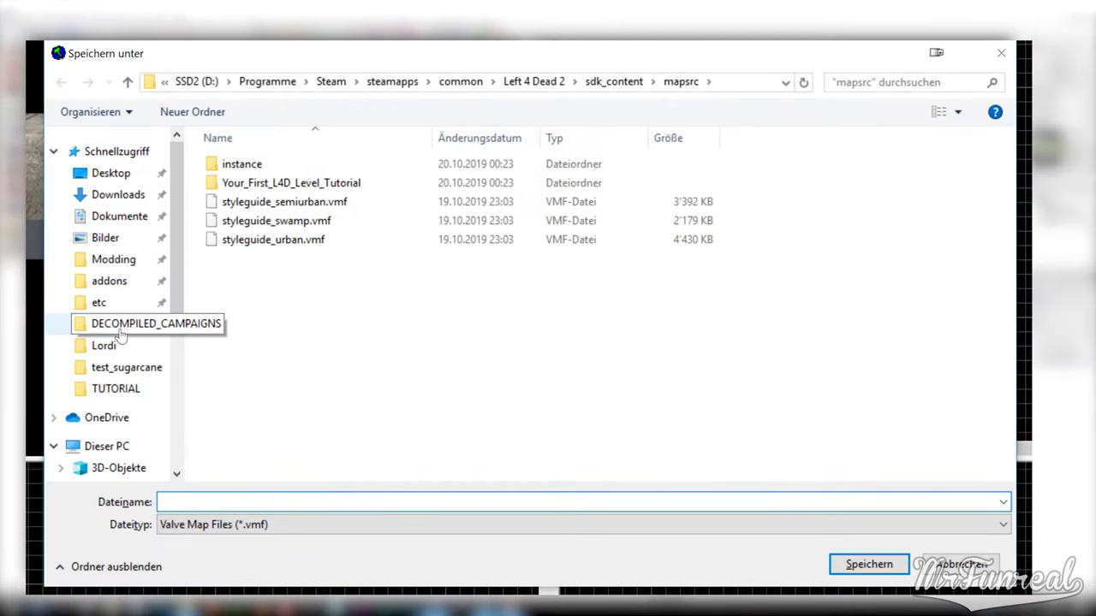
{"action": "left_click", "coordinate": [124, 330]}
{"action": "left_click", "coordinate": [436, 83]}
{"action": "left_click", "coordinate": [261, 240]}
{"action": "double_click", "coordinate": [265, 248]}
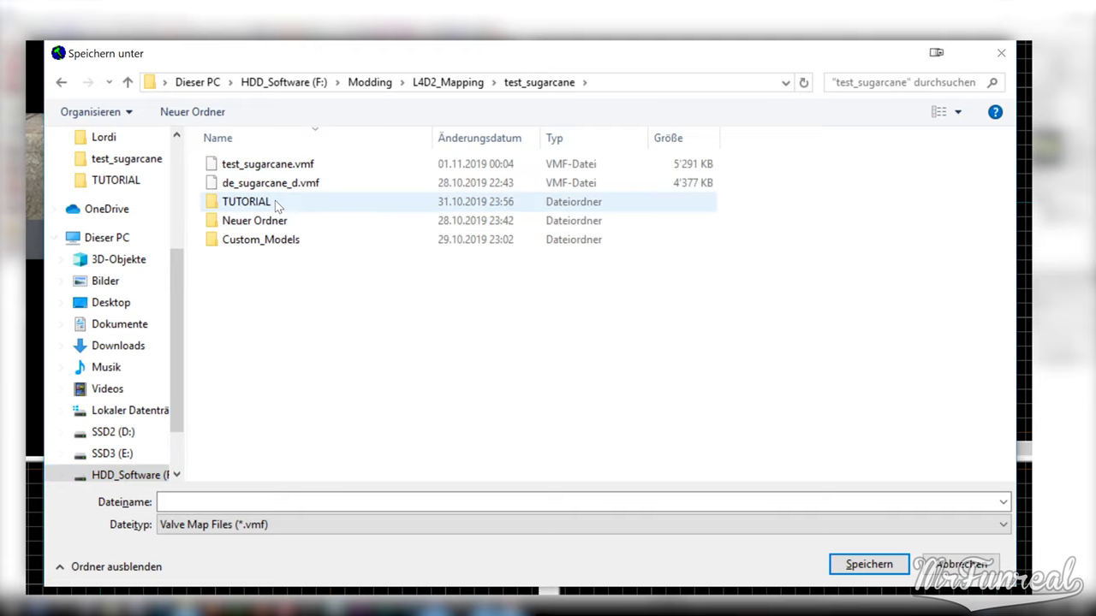
{"action": "double_click", "coordinate": [275, 201]}
{"action": "left_click", "coordinate": [193, 111]}
{"action": "type", "text": "map"}
{"action": "key", "text": "Return"}
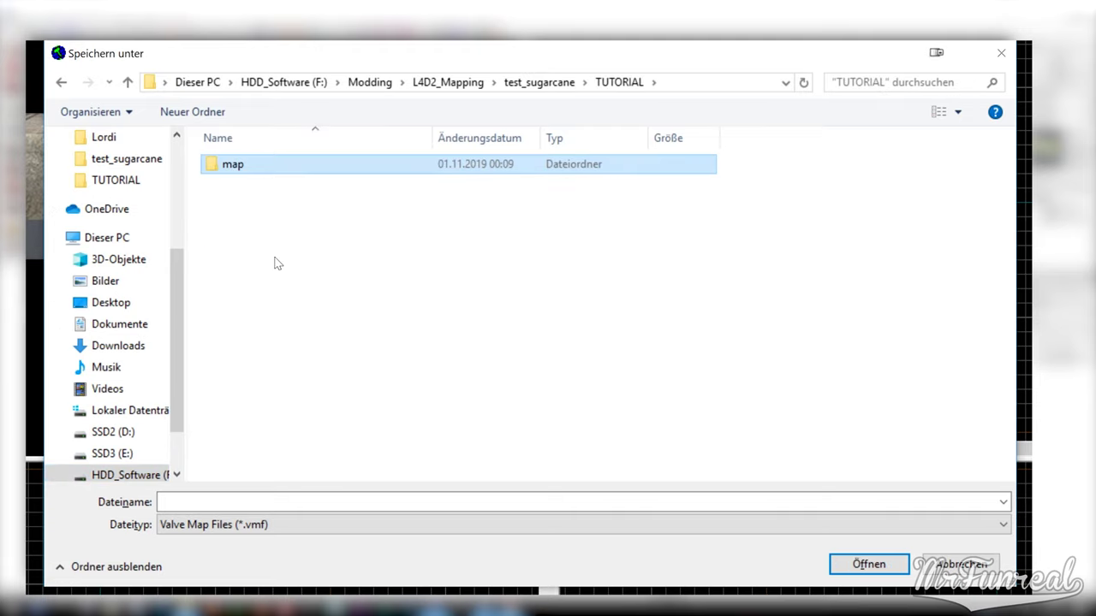
Save the map as step.vmf inside the new map folder
{"action": "key", "text": "Return"}
{"action": "key", "text": "Tab"}
{"action": "type", "text": "stew"}
{"action": "key", "text": "BackSpace"}
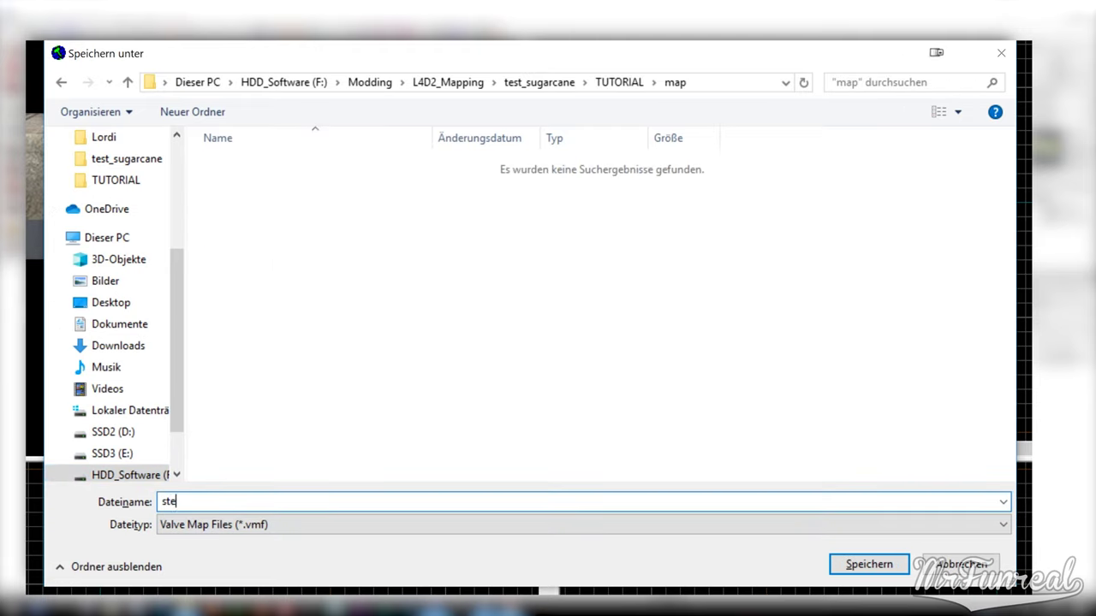
{"action": "type", "text": "p"}
{"action": "key", "text": "Return"}
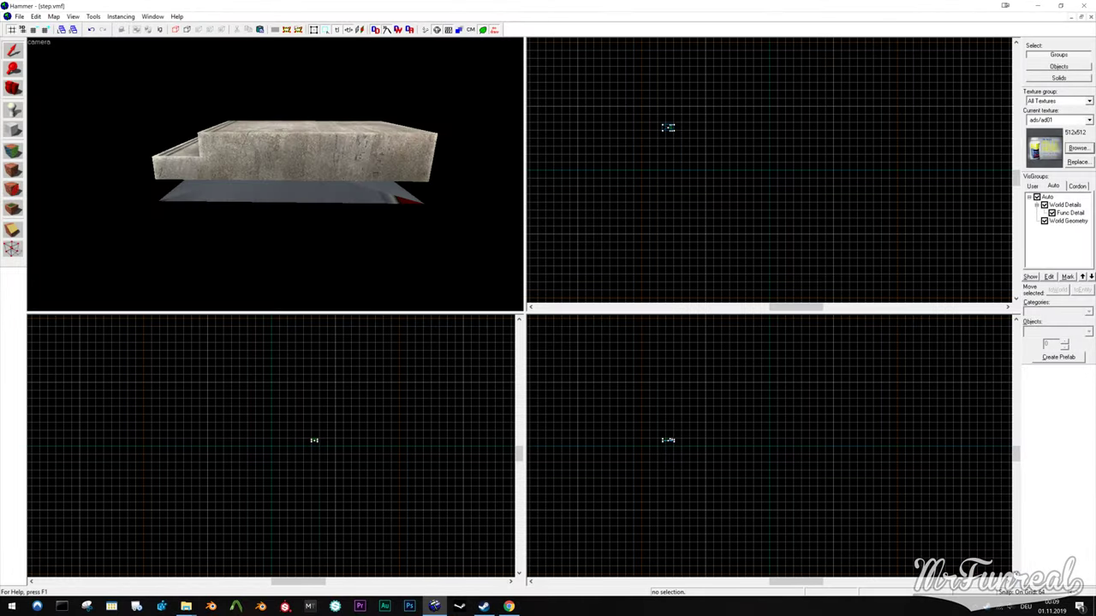
Compile the map with the Fast configuration, running only the BSP and fast VIS commands
{"action": "key", "text": "F9"}
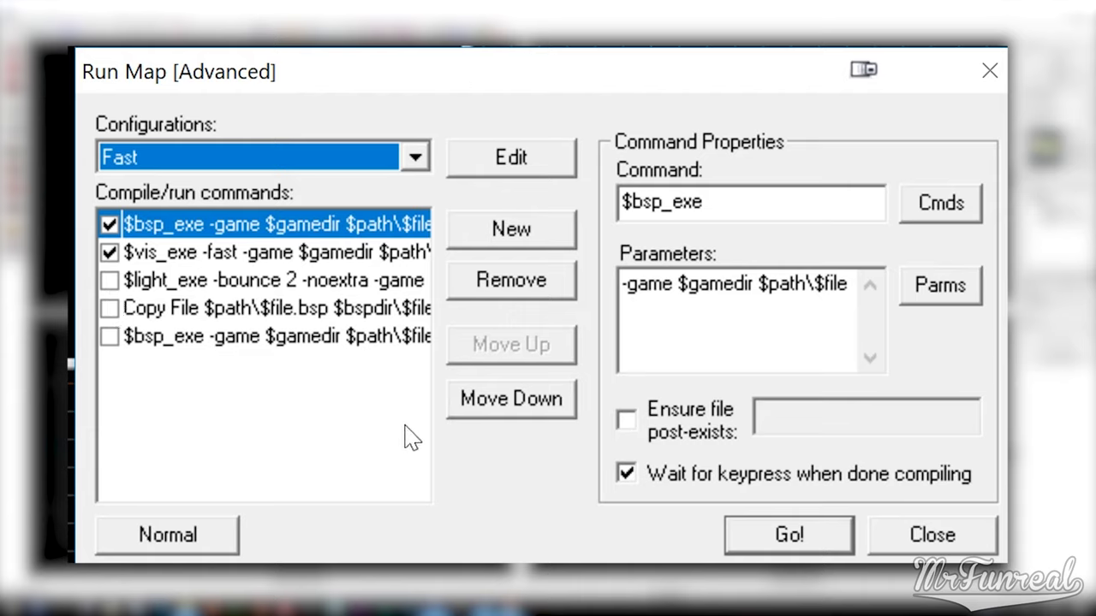
{"action": "left_click", "coordinate": [790, 536]}
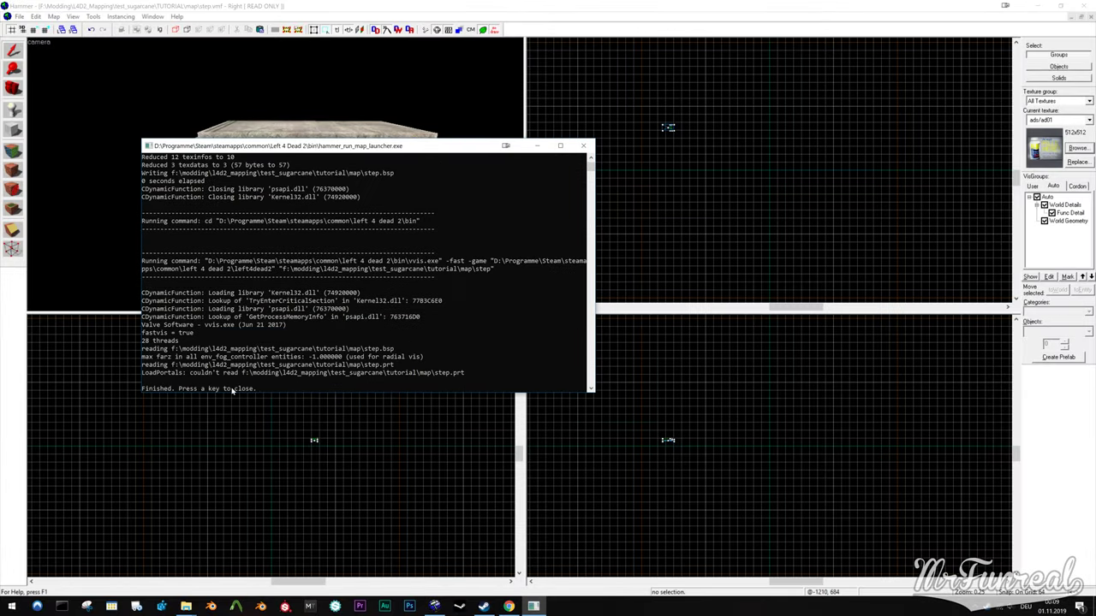
Launch Object Viewer and load the compiled step.bsp from the TUTORIAL\map folder
{"action": "key", "text": "super"}
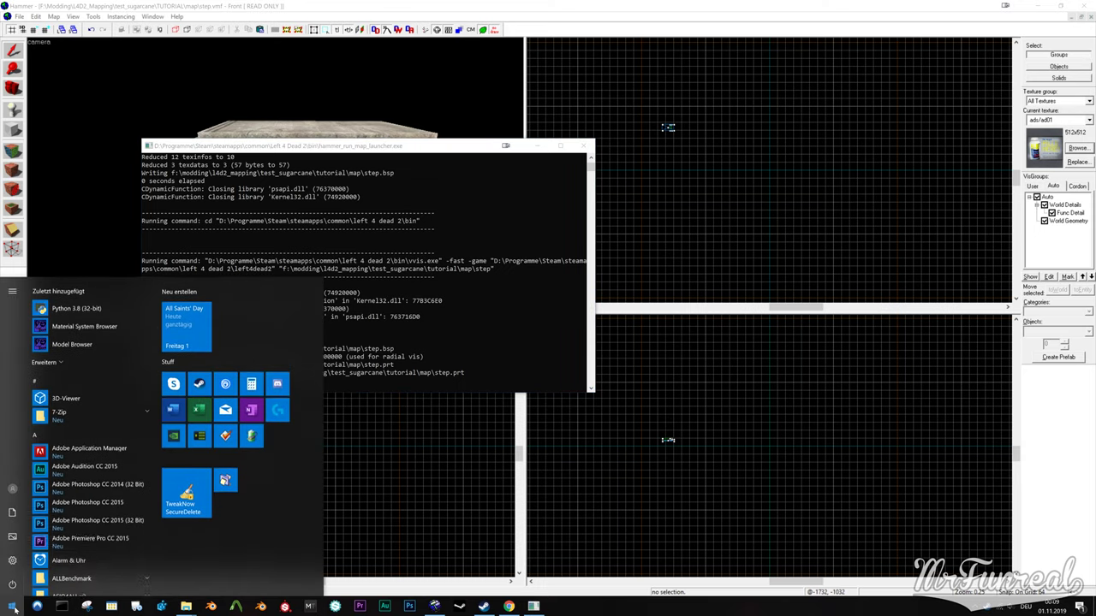
{"action": "type", "text": "cra"}
{"action": "left_click", "coordinate": [59, 329]}
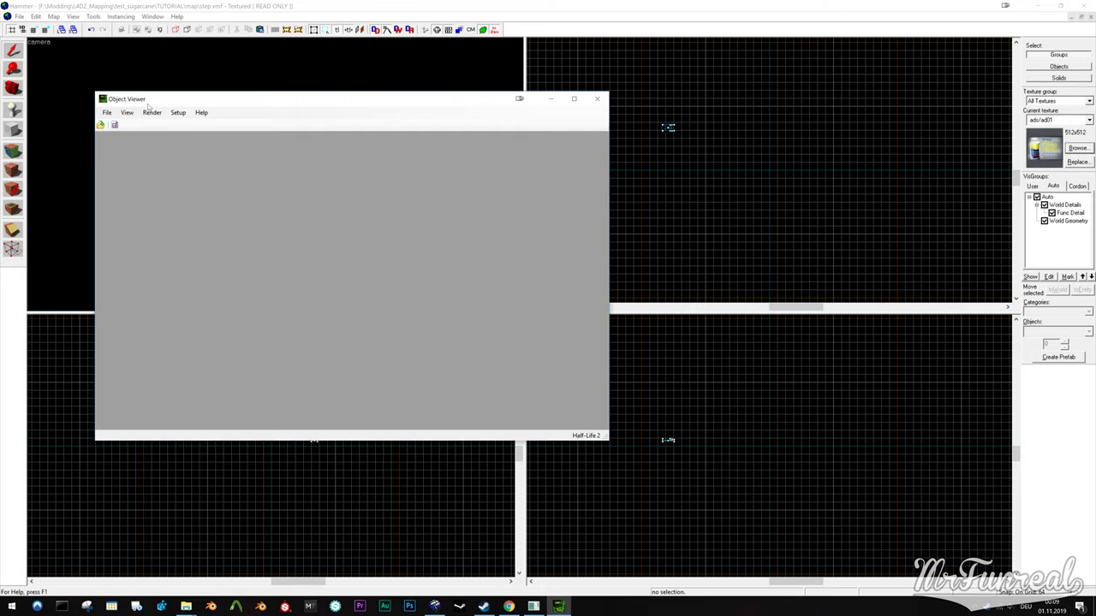
{"action": "left_click_drag", "start_coordinate": [183, 98], "coordinate": [311, 105]}
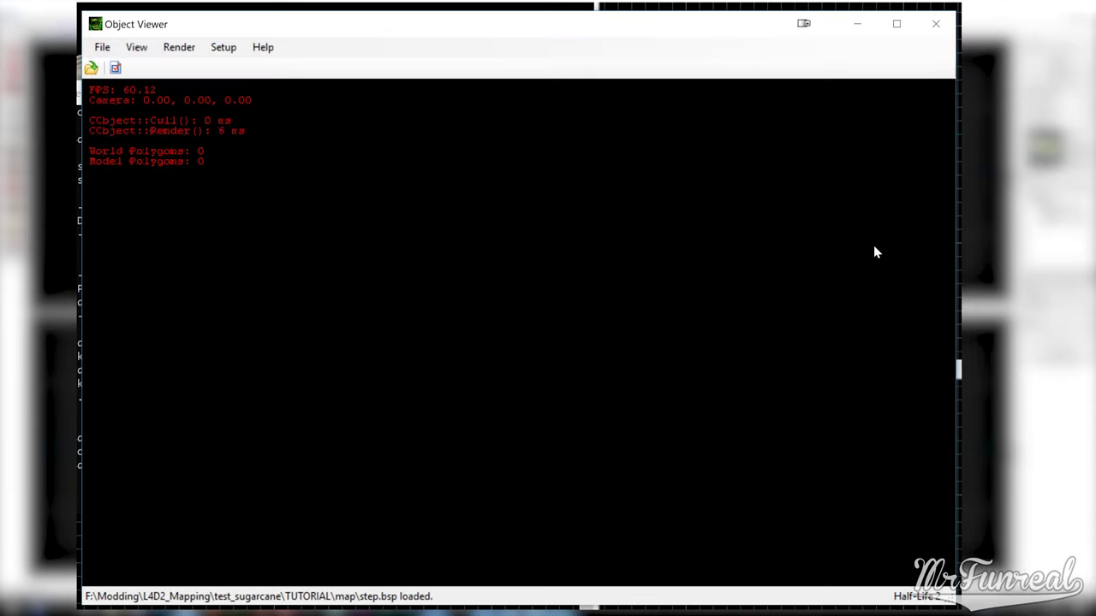
Export the loaded map as an OBJ file named step inside the TUTORIAL directory
{"action": "left_click", "coordinate": [101, 52]}
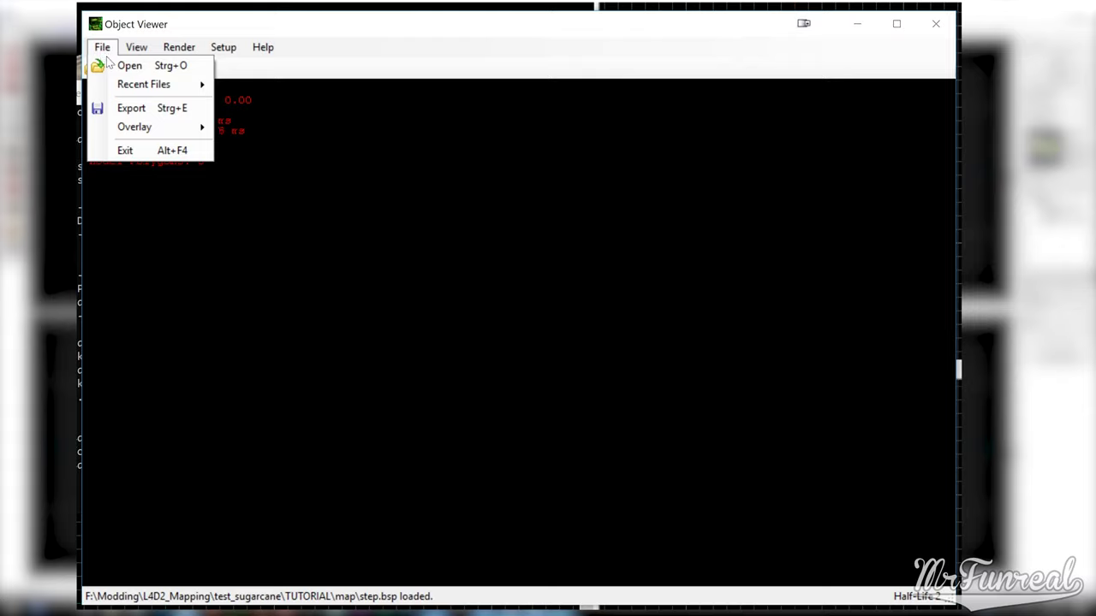
{"action": "left_click", "coordinate": [133, 106]}
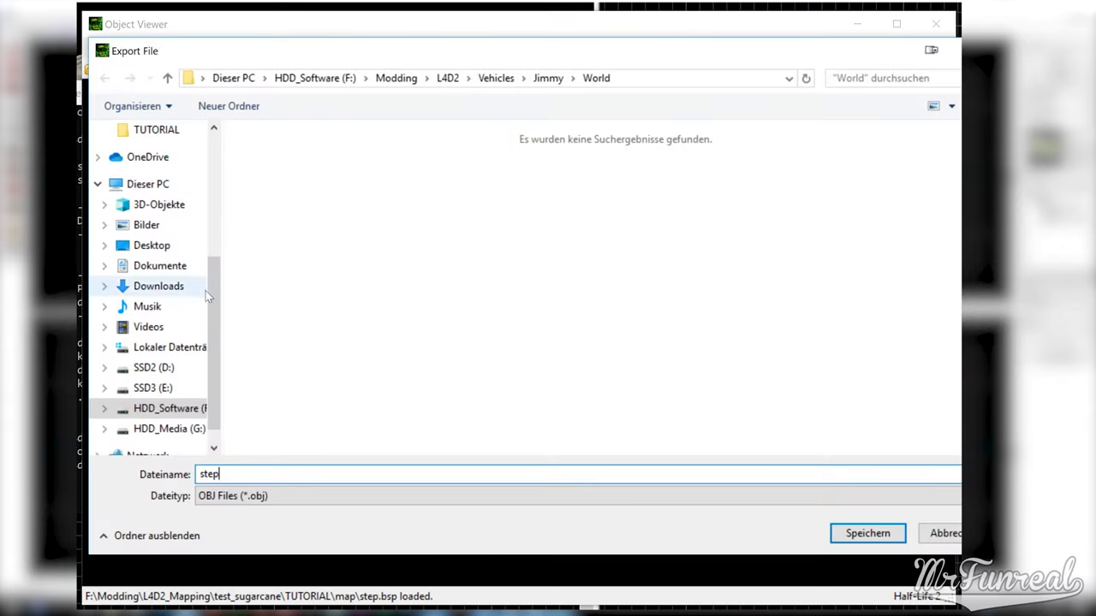
{"action": "left_click", "coordinate": [156, 129]}
{"action": "double_click", "coordinate": [265, 152]}
{"action": "left_click", "coordinate": [849, 536]}
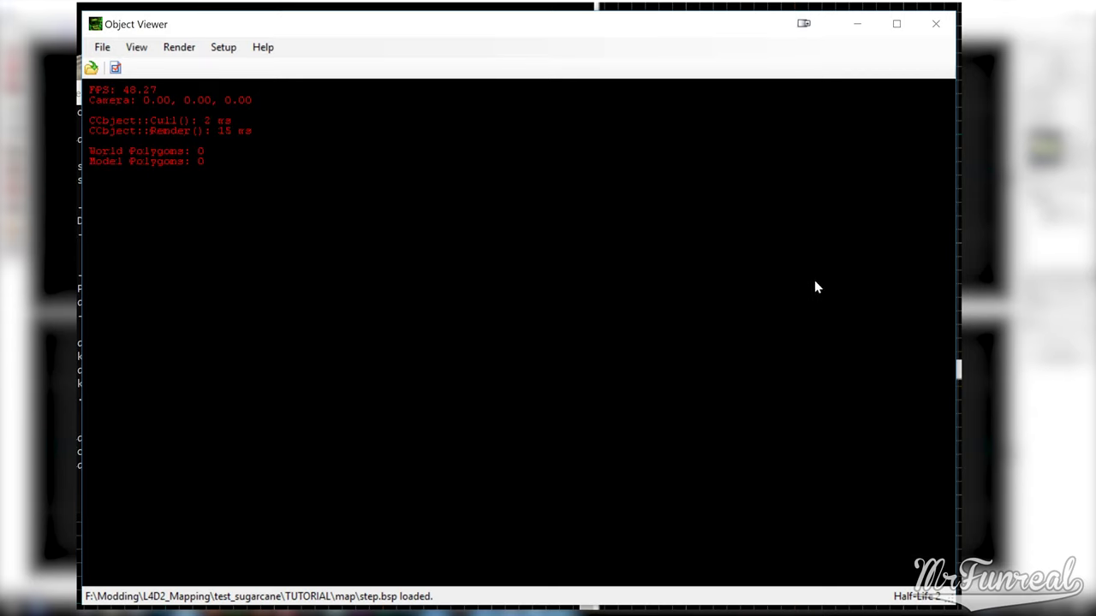
Close Object Viewer, switch to Blender, and import step.obj from the TUTORIAL\map folder
{"action": "left_click", "coordinate": [936, 28]}
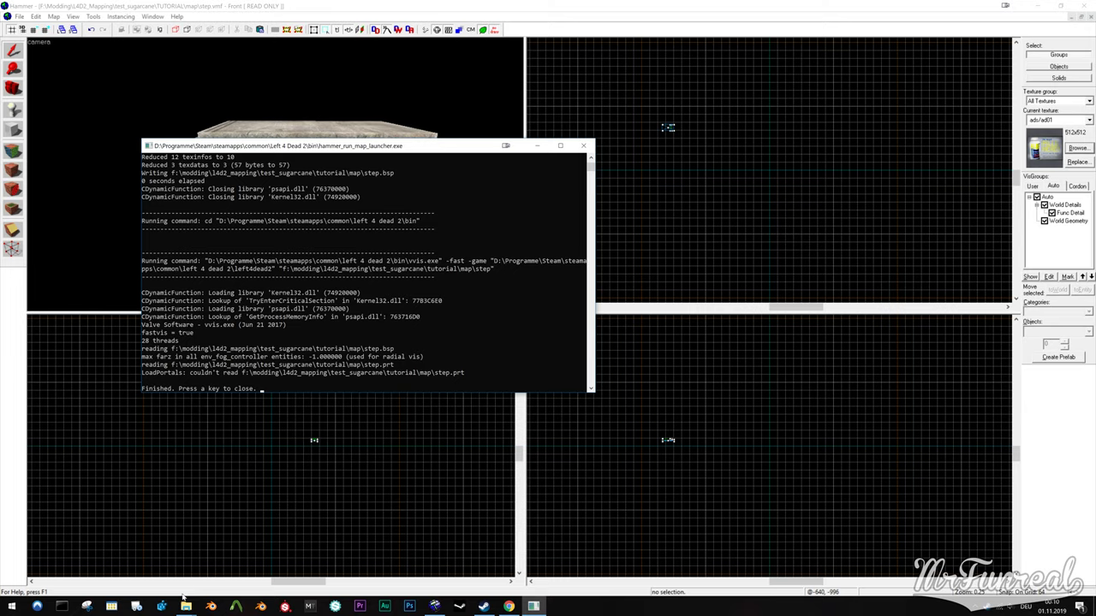
{"action": "left_click", "coordinate": [210, 608]}
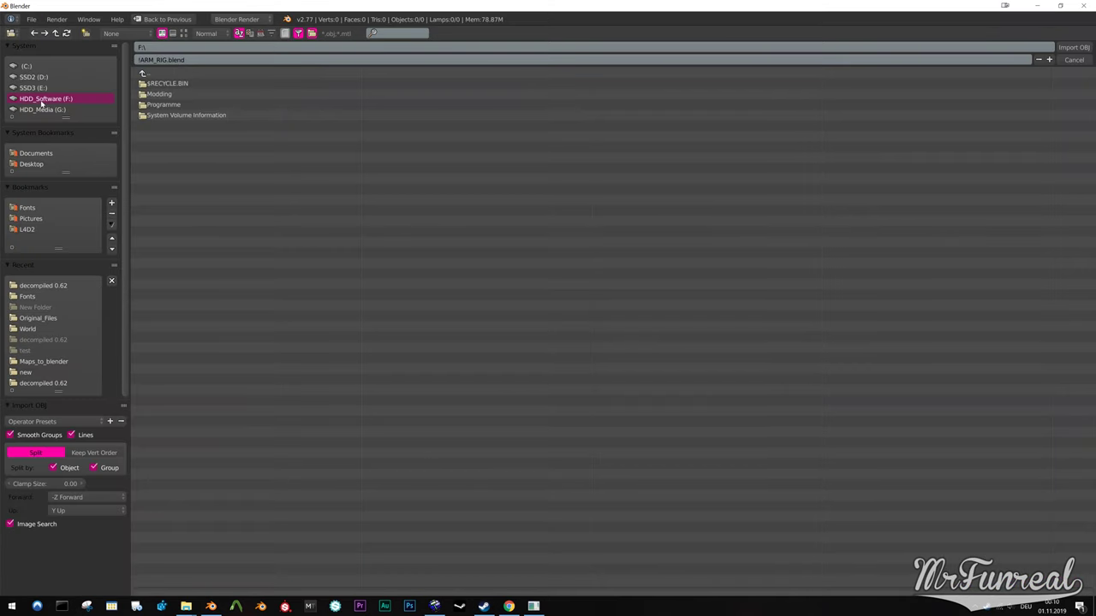
{"action": "left_click", "coordinate": [29, 229]}
{"action": "left_click", "coordinate": [154, 74]}
{"action": "left_click", "coordinate": [167, 93]}
{"action": "left_click", "coordinate": [163, 126]}
{"action": "left_click", "coordinate": [160, 104]}
{"action": "left_click", "coordinate": [159, 83]}
{"action": "left_click", "coordinate": [159, 95]}
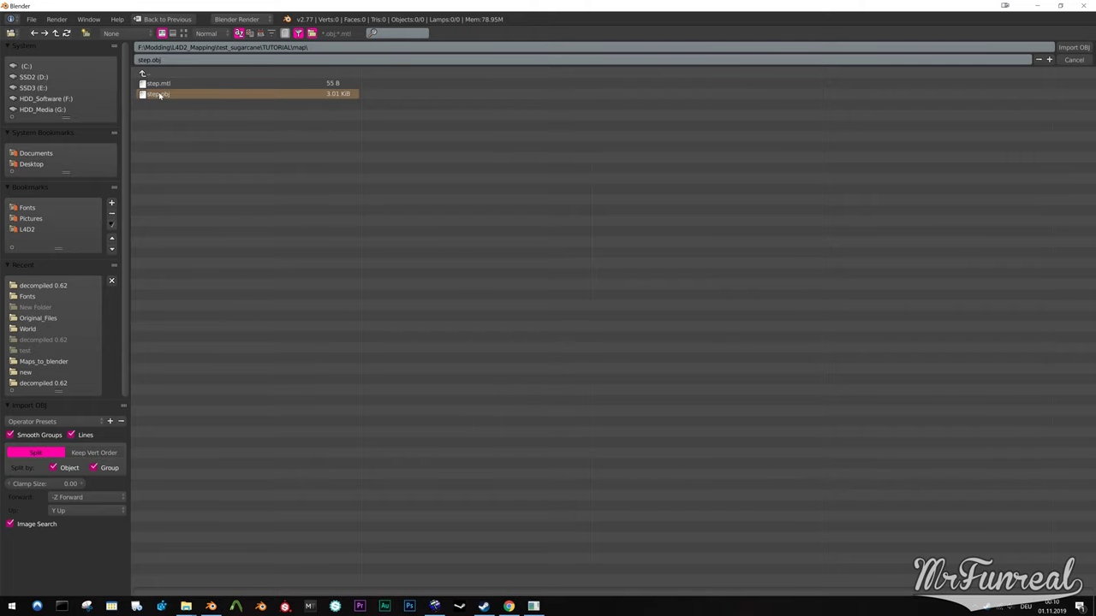
{"action": "double_click", "coordinate": [160, 95]}
Rotate the imported model by 90° in the right orthographic view so the steps stand upright above the pyramid
{"action": "key", "text": "KP_Decimal"}
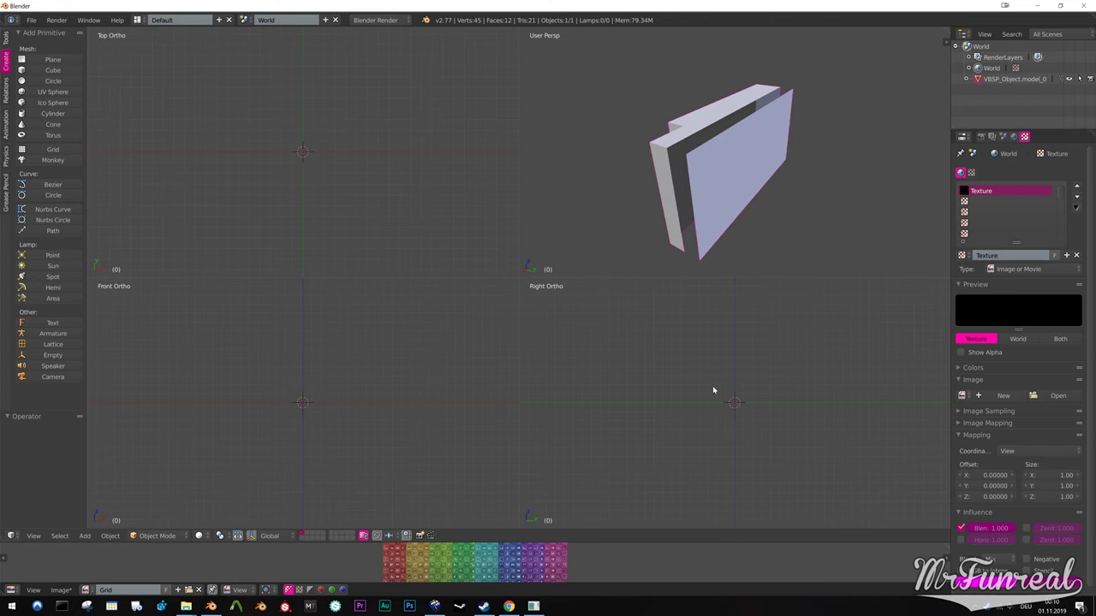
{"action": "key", "text": "KP_Decimal"}
{"action": "scroll", "coordinate": [730, 393], "scroll_direction": "down", "scroll_amount": 2}
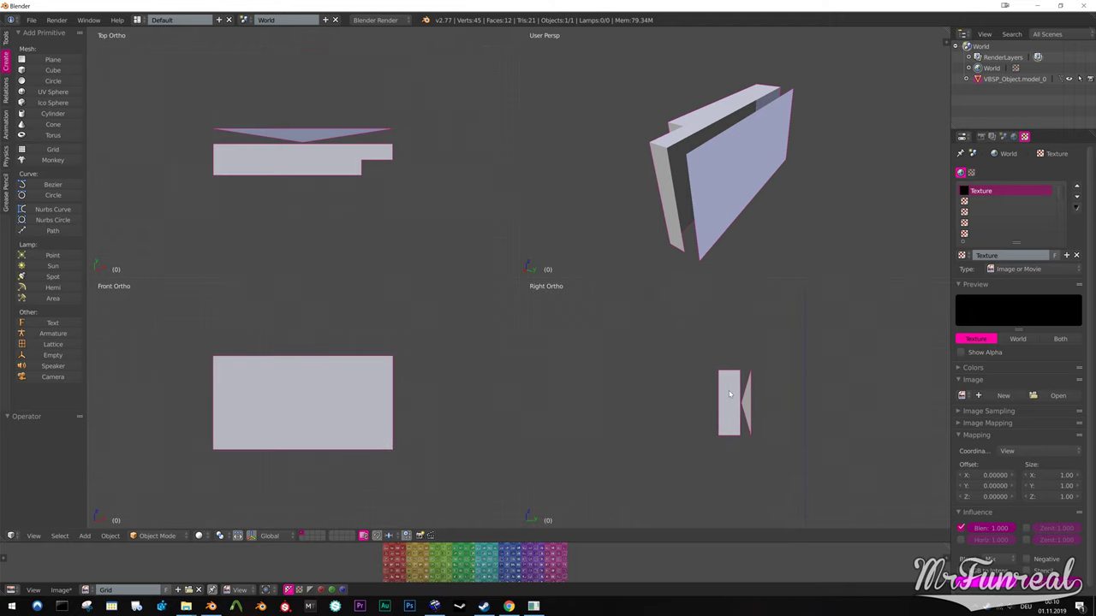
{"action": "scroll", "coordinate": [775, 409], "scroll_direction": "down", "scroll_amount": 3}
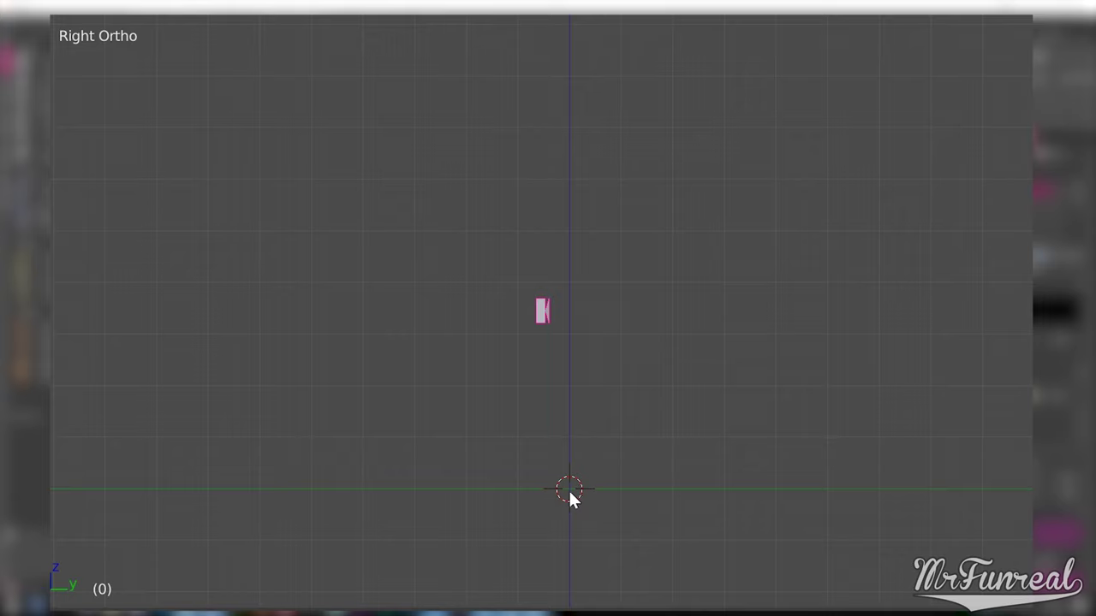
{"action": "type", "text": "r90"}
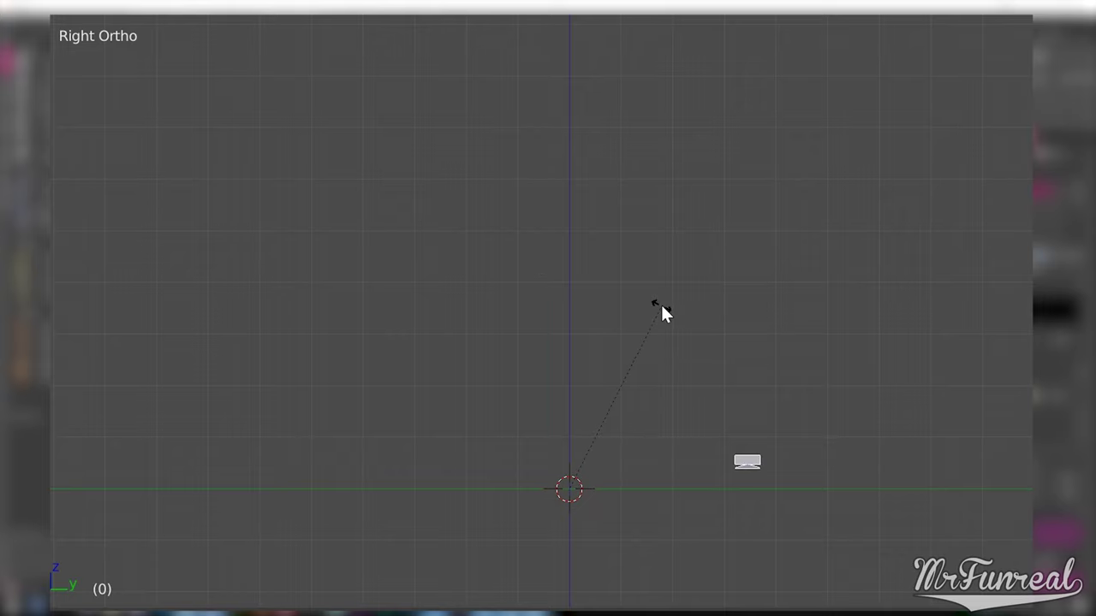
{"action": "key", "text": "Return"}
{"action": "key", "text": "KP_Decimal"}
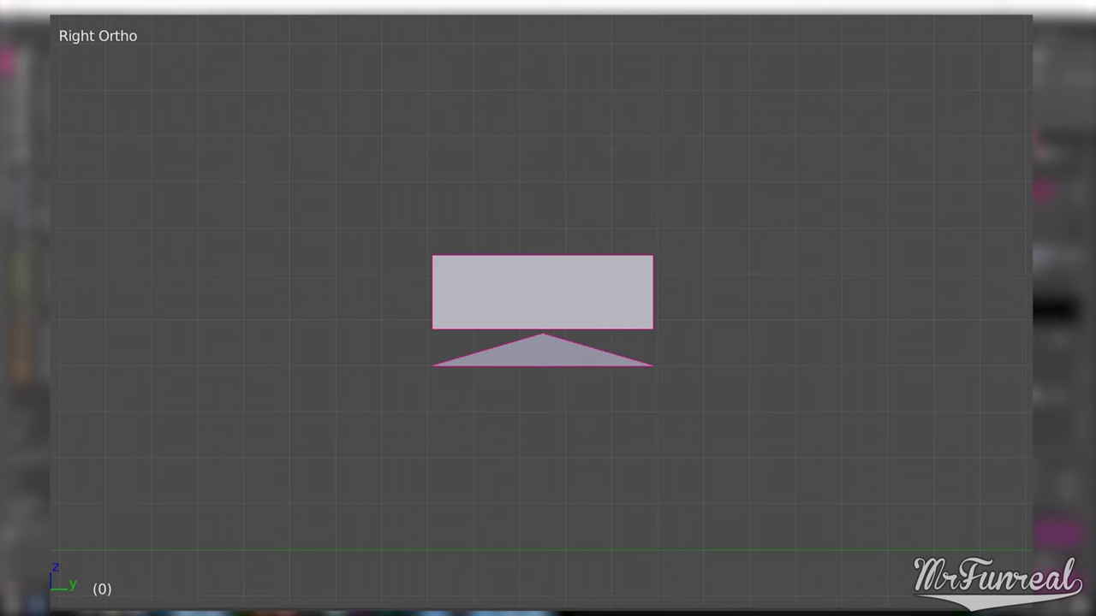
In Edit Mode, select the pyramid's tip vertex and snap the 3D cursor to it
{"action": "left_click", "coordinate": [967, 79]}
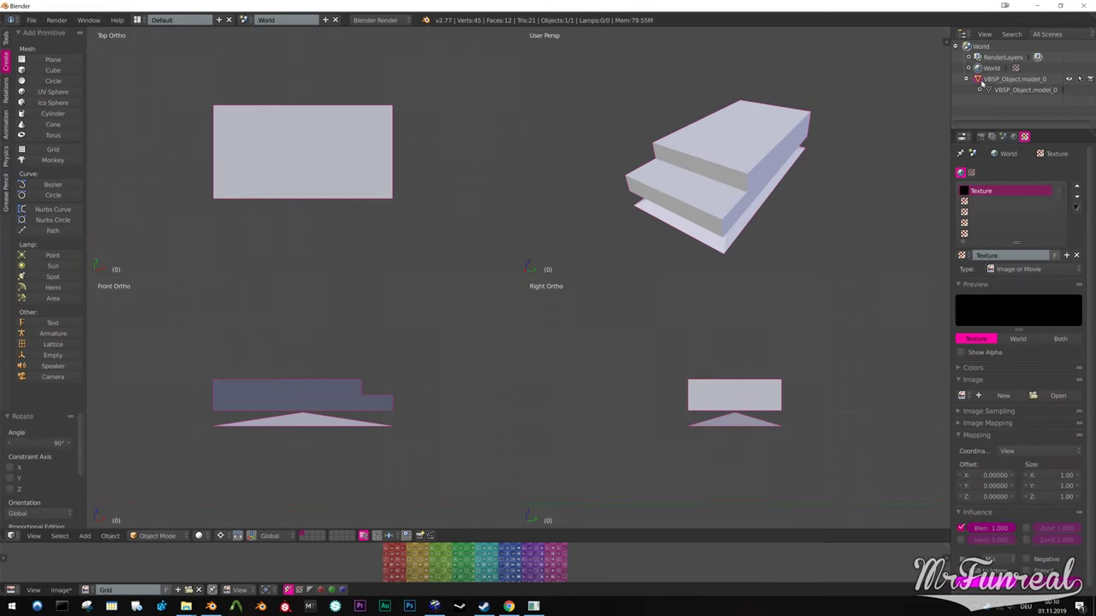
{"action": "left_click", "coordinate": [978, 80]}
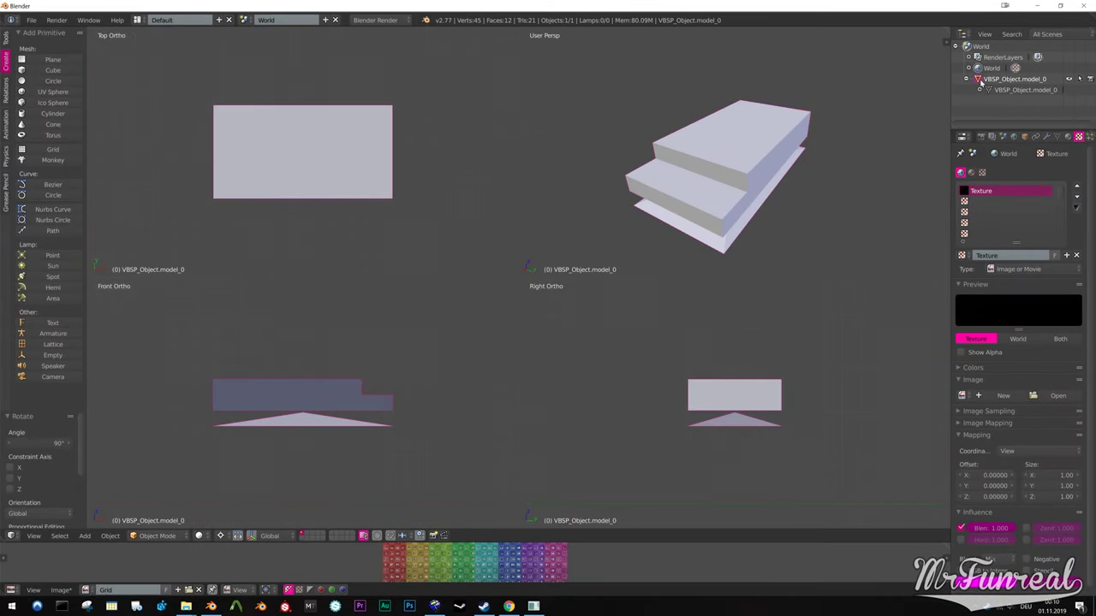
{"action": "left_click", "coordinate": [158, 536]}
{"action": "left_click", "coordinate": [158, 512]}
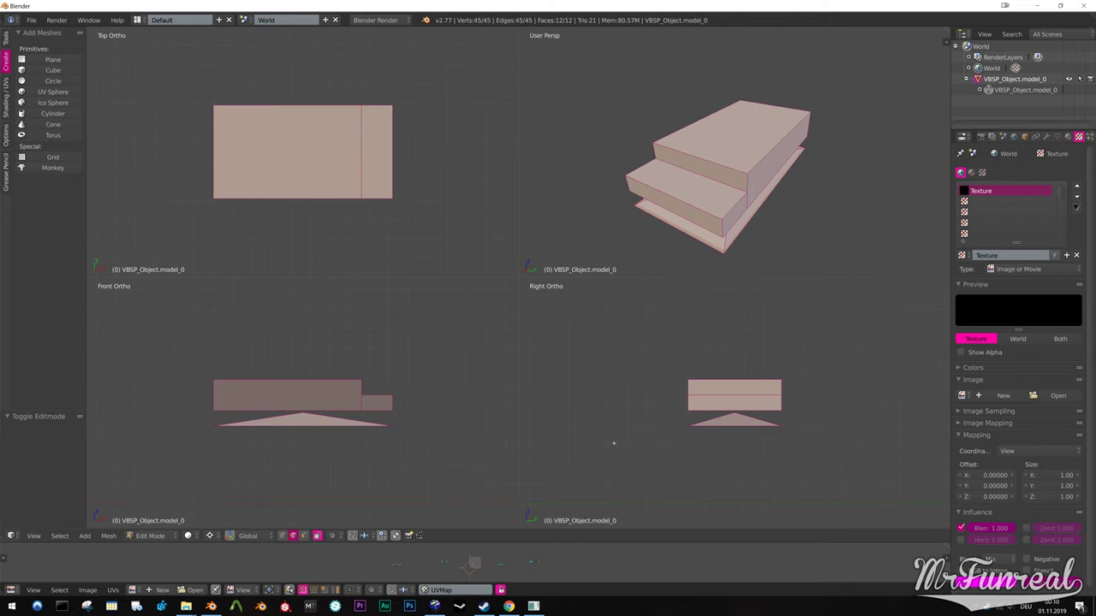
{"action": "scroll", "coordinate": [746, 433], "scroll_direction": "up", "scroll_amount": 5}
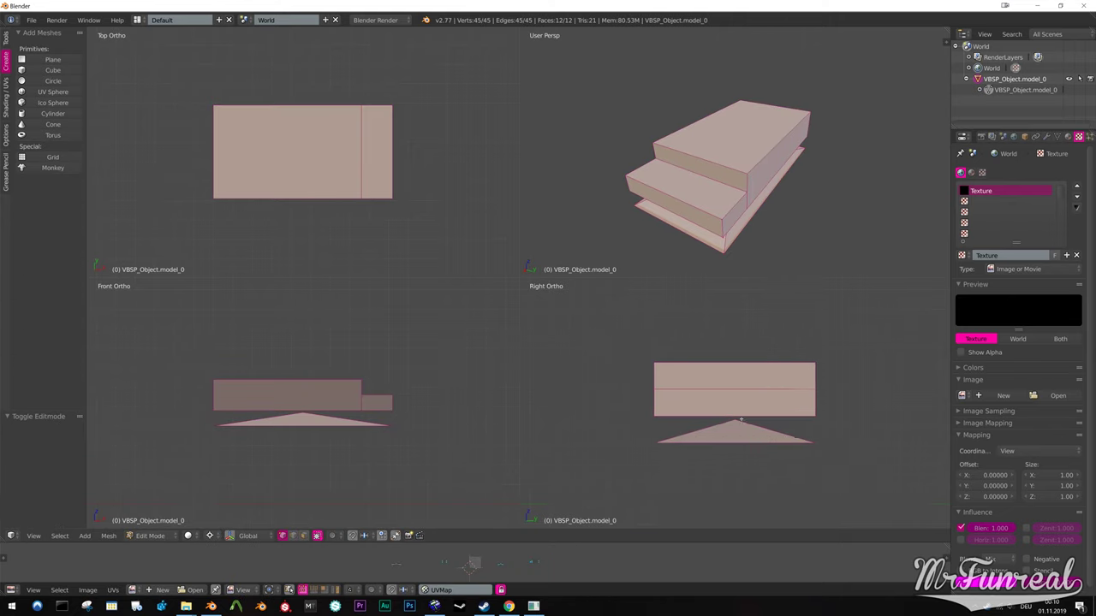
{"action": "right_click", "coordinate": [738, 426]}
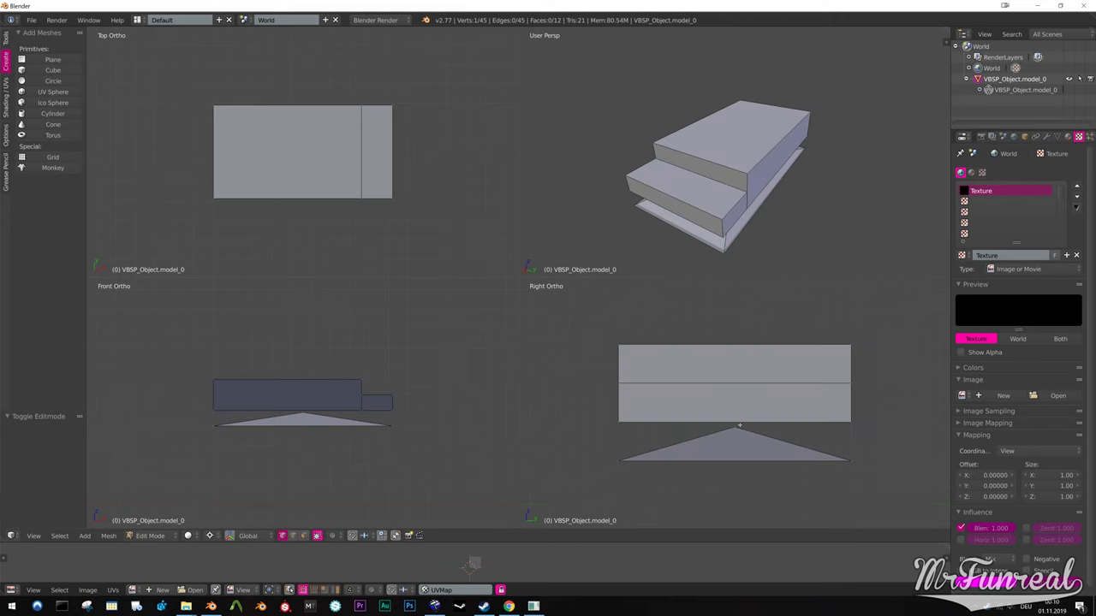
{"action": "key", "text": "shift+s"}
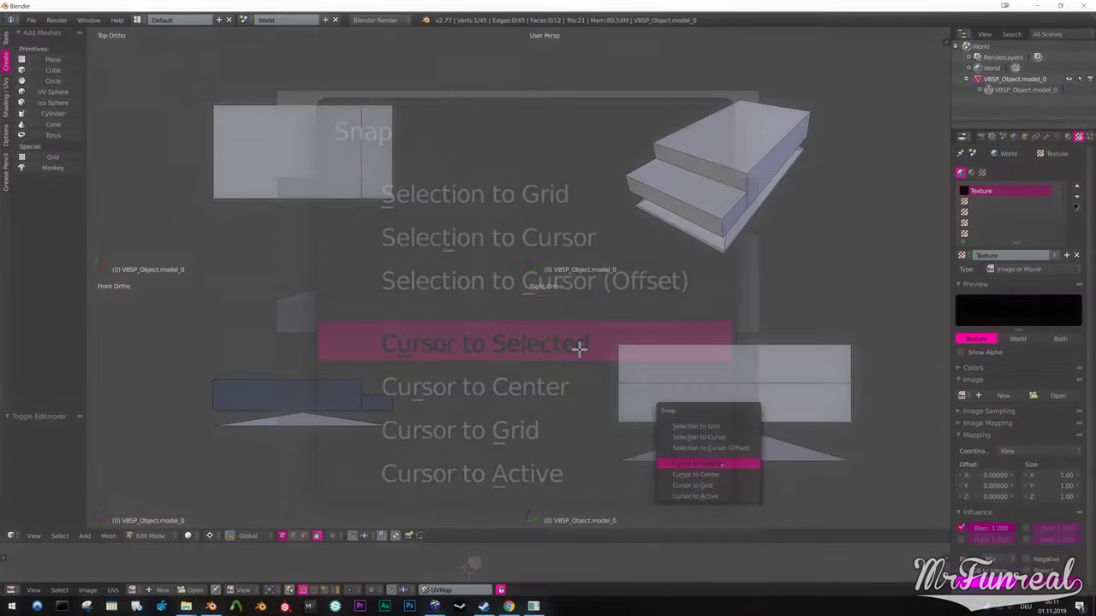
{"action": "left_click", "coordinate": [580, 347]}
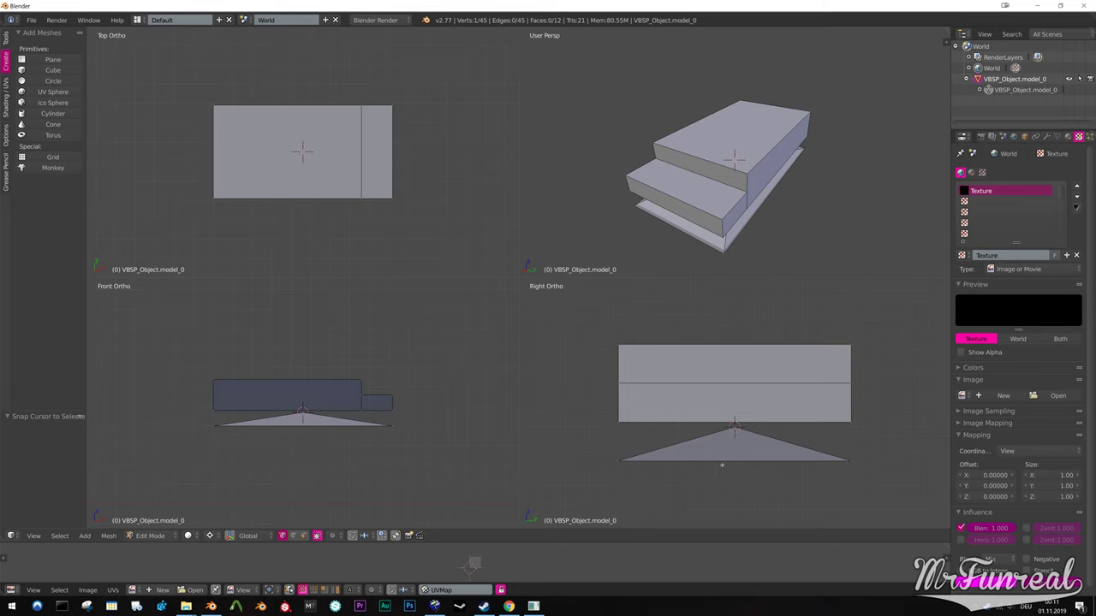
Return to Object Mode and set the object's origin to the 3D cursor
{"action": "left_click", "coordinate": [163, 536]}
{"action": "left_click", "coordinate": [154, 523]}
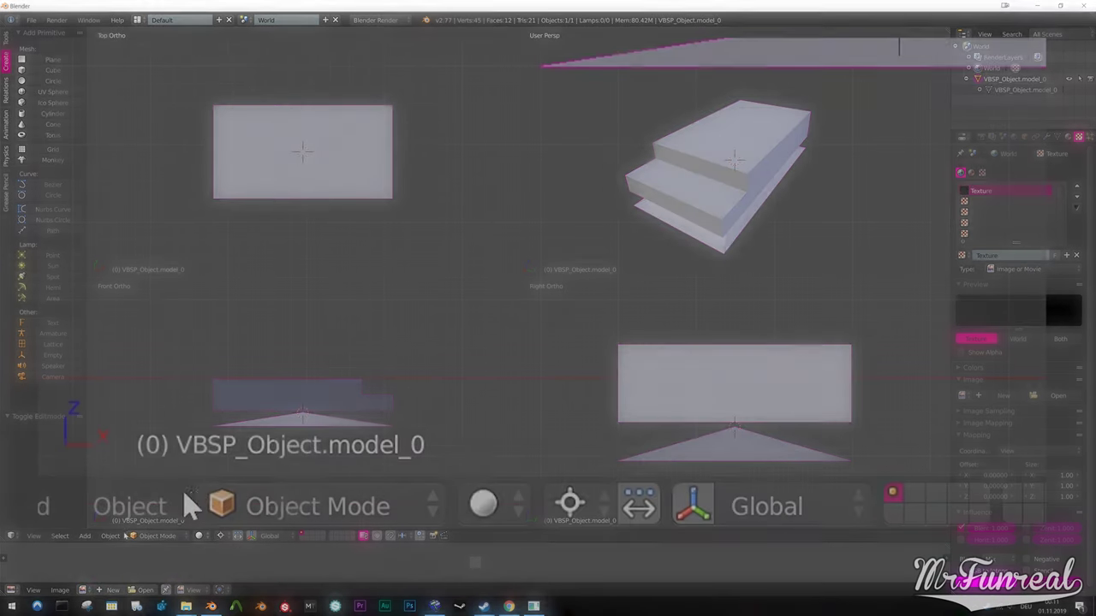
{"action": "left_click", "coordinate": [110, 536]}
{"action": "mouse_move", "coordinate": [195, 321]}
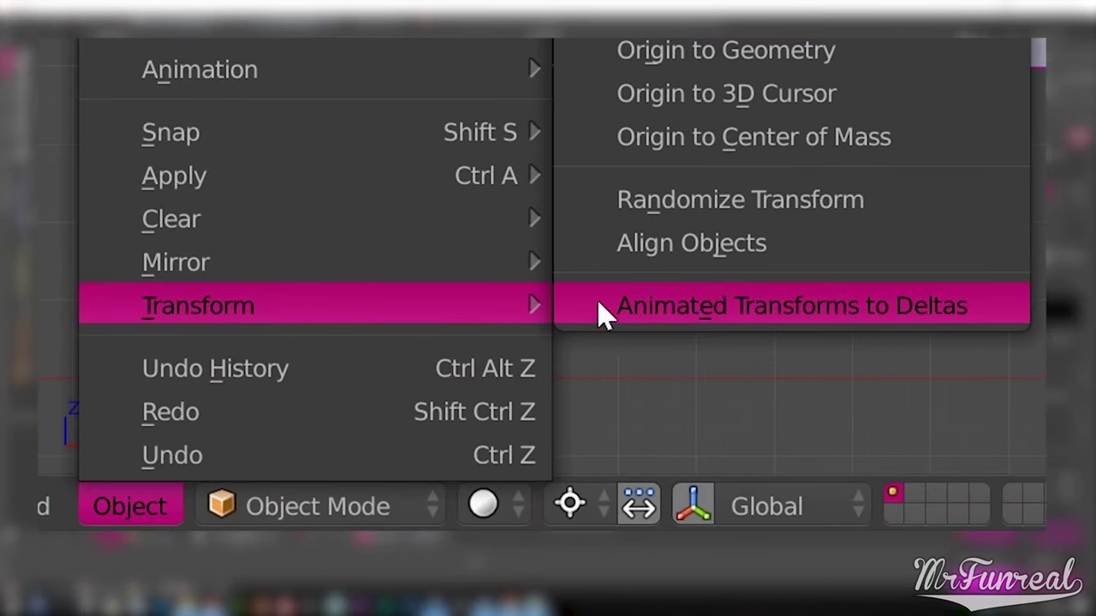
{"action": "left_click", "coordinate": [690, 99]}
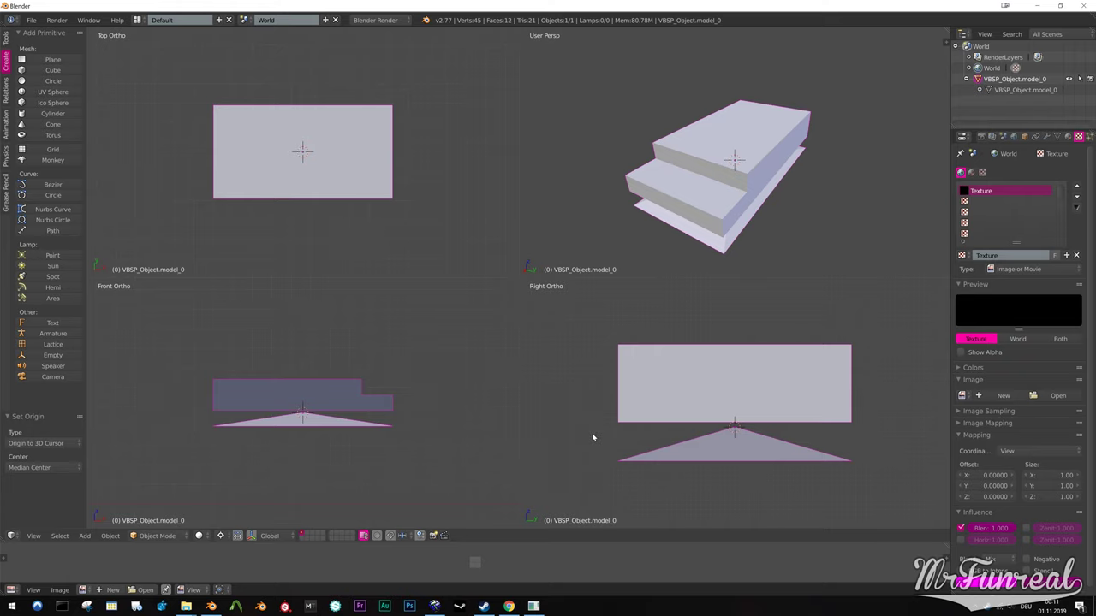
Reset the 3D cursor to the world centre and snap the object to it
{"action": "key", "text": "shift+c"}
{"action": "key", "text": "shift+s"}
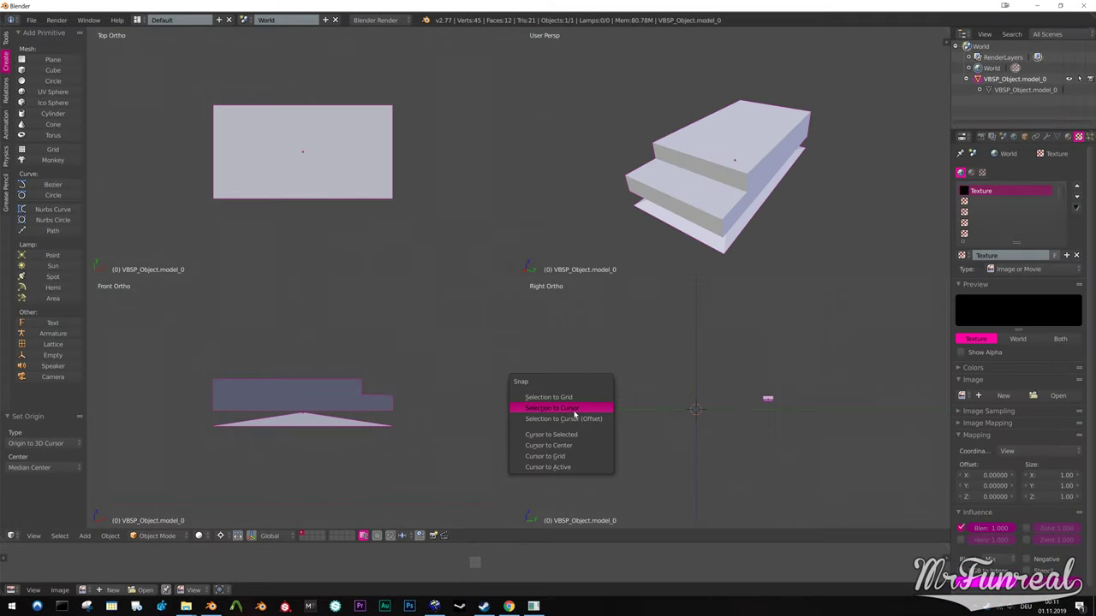
{"action": "left_click", "coordinate": [653, 244]}
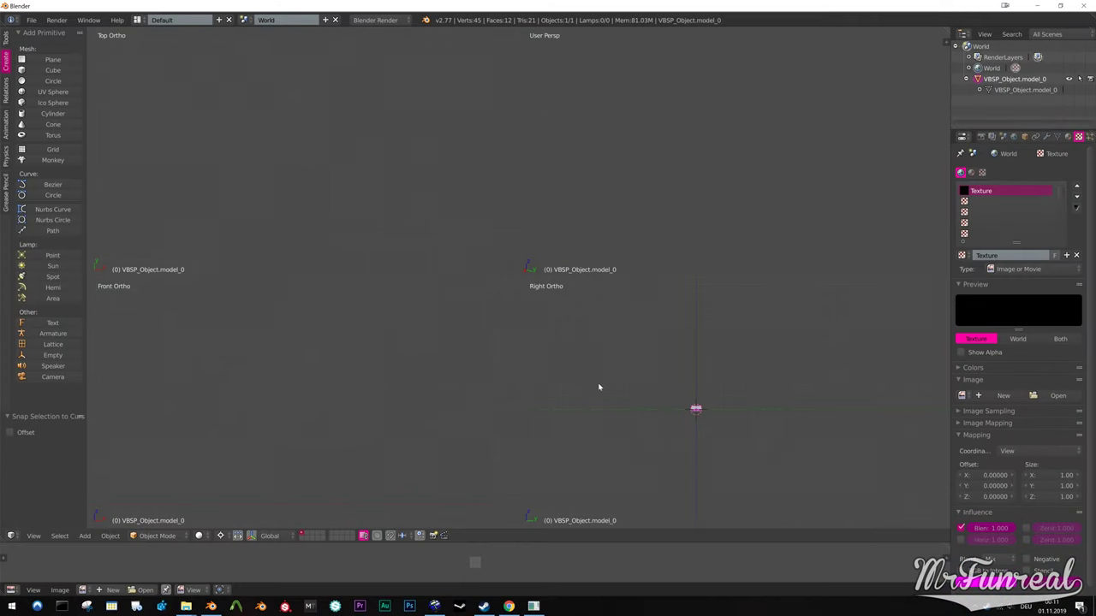
{"action": "key", "text": "Home"}
{"action": "scroll", "coordinate": [605, 384], "scroll_direction": "up", "scroll_amount": 4}
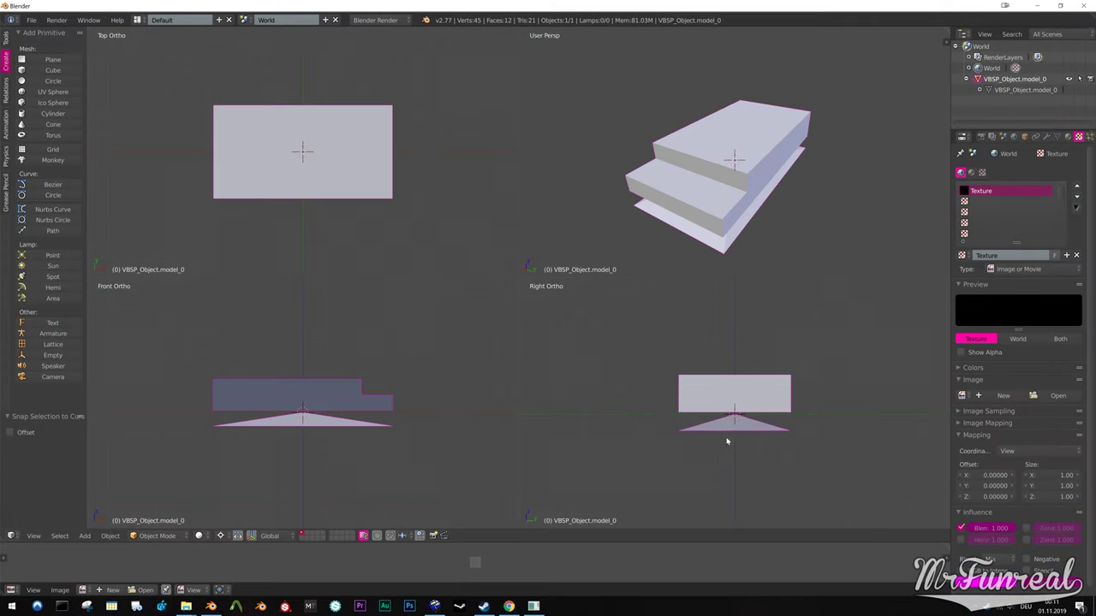
Delete the reference pyramid's geometry below the steps in Edit Mode, then return to solid shading in Object Mode
{"action": "left_click", "coordinate": [158, 536]}
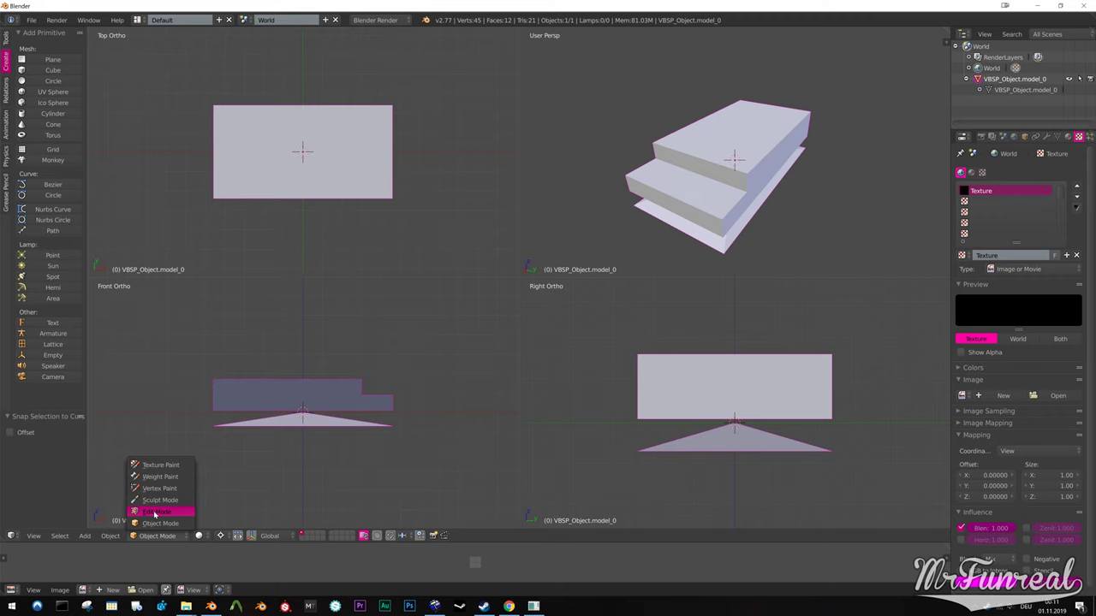
{"action": "left_click", "coordinate": [155, 512]}
{"action": "key", "text": "z"}
{"action": "key", "text": "c"}
{"action": "left_click_drag", "start_coordinate": [660, 461], "coordinate": [847, 456]}
{"action": "key", "text": "x"}
{"action": "left_click", "coordinate": [861, 448]}
{"action": "key", "text": "Tab"}
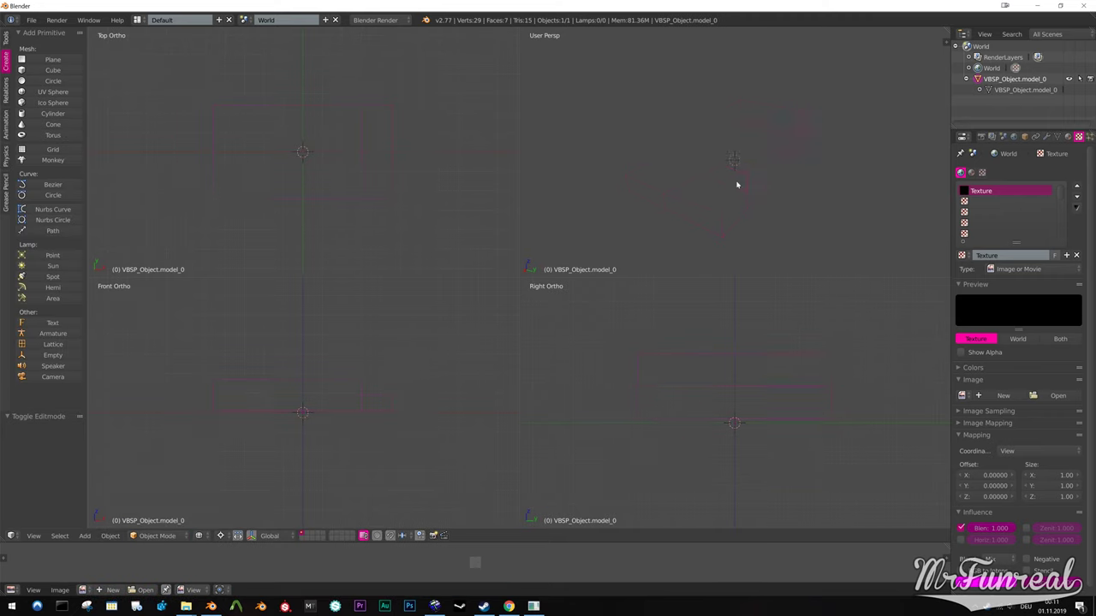
{"action": "key", "text": "z"}
Duplicate the two side faces of the steps in face select mode and move the copies along the Y axis
{"action": "mouse_move", "coordinate": [736, 184]}
{"action": "middle_mouse_down"}
{"action": "mouse_move", "coordinate": [648, 180]}
{"action": "mouse_move", "coordinate": [774, 187]}
{"action": "mouse_move", "coordinate": [553, 179]}
{"action": "mouse_move", "coordinate": [770, 188]}
{"action": "middle_mouse_up"}
{"action": "left_click", "coordinate": [158, 536]}
{"action": "left_click", "coordinate": [155, 512]}
{"action": "left_click", "coordinate": [303, 536]}
{"action": "right_click", "coordinate": [735, 164]}
{"action": "right_click", "coordinate": [642, 170], "text": "shift"}
{"action": "key", "text": "shift+d"}
{"action": "key", "text": "g"}
{"action": "key", "text": "y"}
Select the whole mesh and remove doubled vertices
{"action": "key", "text": "a"}
{"action": "key", "text": "a"}
{"action": "left_click", "coordinate": [6, 37]}
{"action": "left_click", "coordinate": [42, 357]}
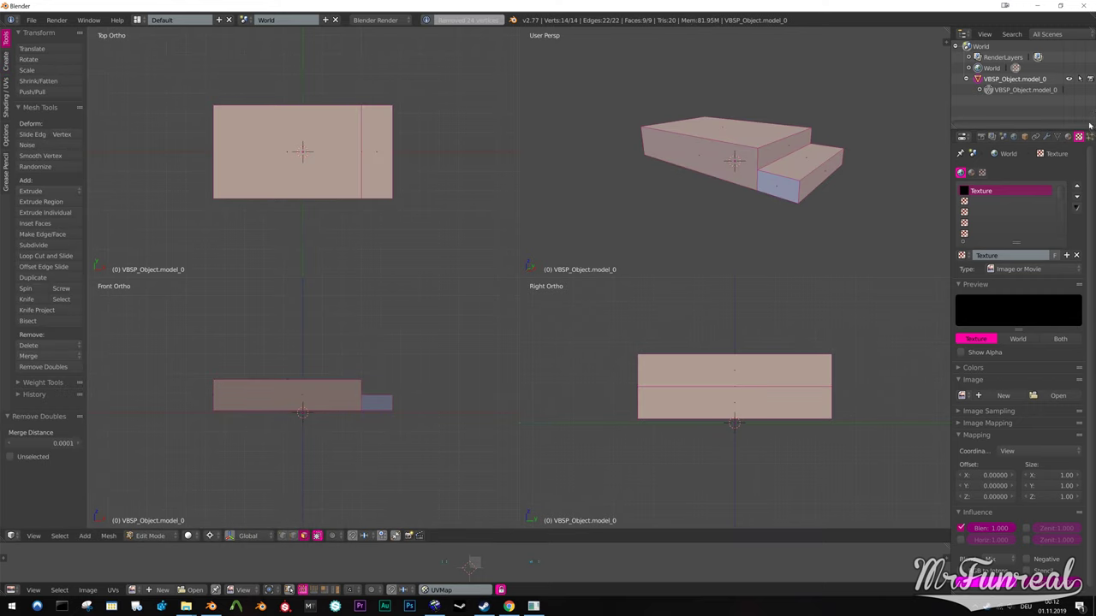
Leave Edit Mode and rename the object to step
{"action": "key", "text": "Tab"}
{"action": "double_click", "coordinate": [1001, 79]}
{"action": "type", "text": "step"}
{"action": "key", "text": "Return"}
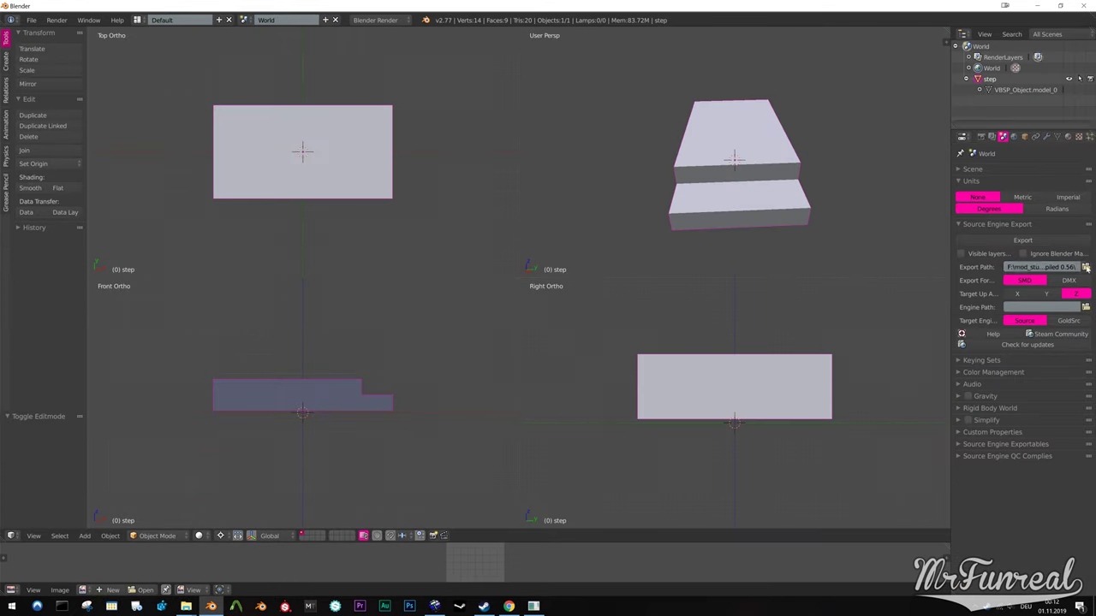
Set the Source Engine export path to the TUTORIAL\map folder and export the step object as SMD
{"action": "left_click", "coordinate": [1085, 267]}
{"action": "left_click", "coordinate": [1055, 35]}
{"action": "left_click", "coordinate": [1007, 241]}
{"action": "left_click", "coordinate": [1005, 242]}
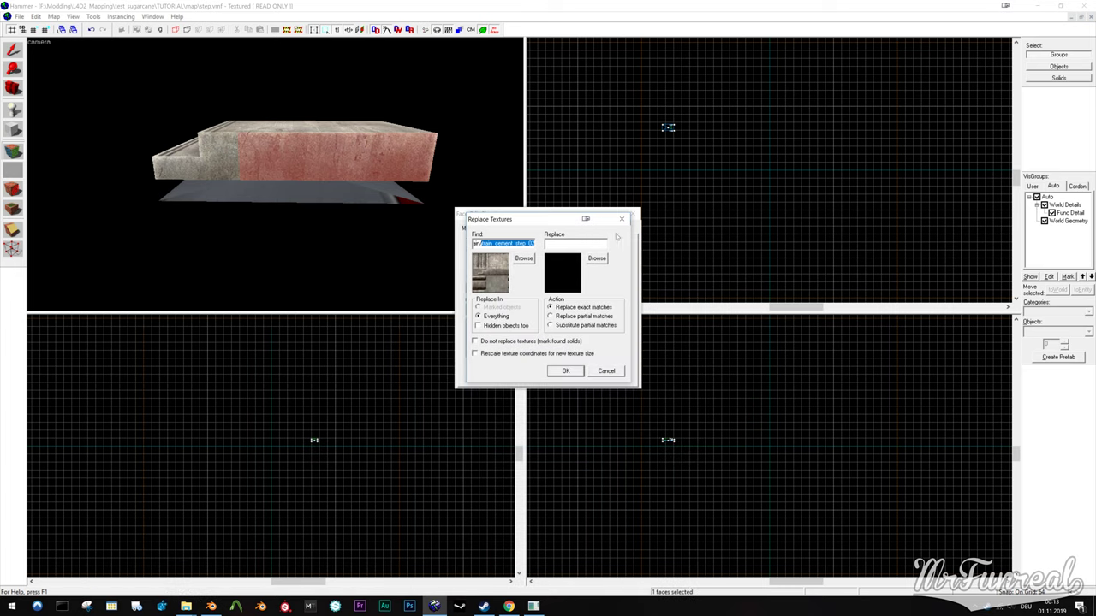
Close Hammer's Replace Textures dialog, then create compile.qc in the TUTORIAL\map folder and open it for editing
{"action": "left_click", "coordinate": [565, 369]}
{"action": "mouse_move", "coordinate": [186, 606]}
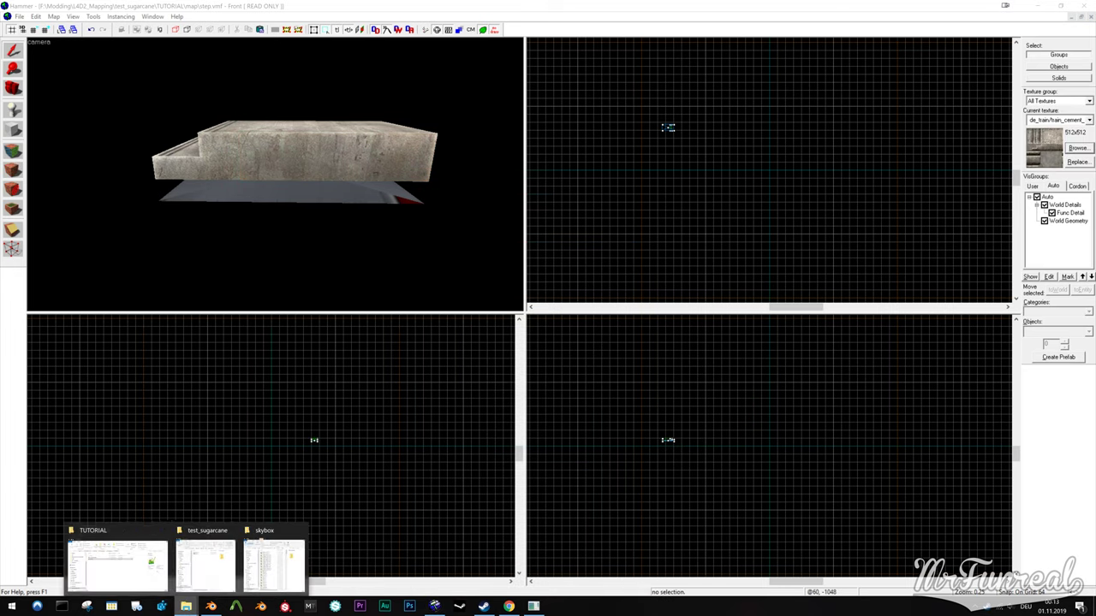
{"action": "left_click", "coordinate": [171, 557]}
{"action": "right_click", "coordinate": [172, 203]}
{"action": "mouse_move", "coordinate": [257, 337]}
{"action": "left_click", "coordinate": [361, 423]}
{"action": "type", "text": "compile.qc"}
{"action": "key", "text": "Return"}
{"action": "double_click", "coordinate": [155, 111]}
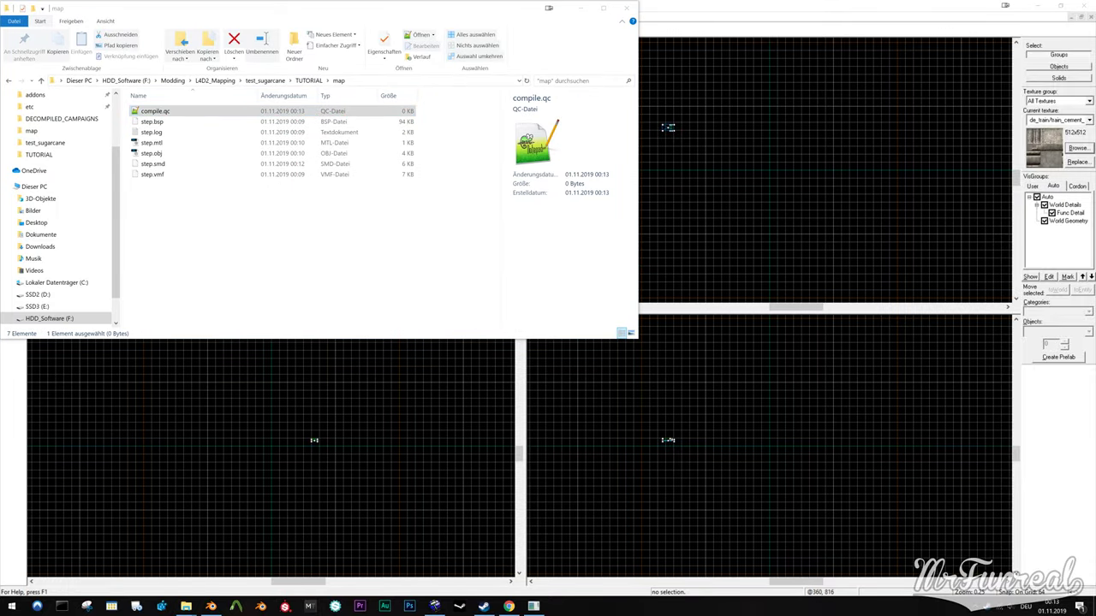
Write the line $modelname "maps/test_sugarcane/stonestep.mdl" in compile.qc
{"action": "left_click_drag", "start_coordinate": [771, 165], "coordinate": [644, 127]}
{"action": "type", "text": "$modelname "}
{"action": "type", "text": "ma"}
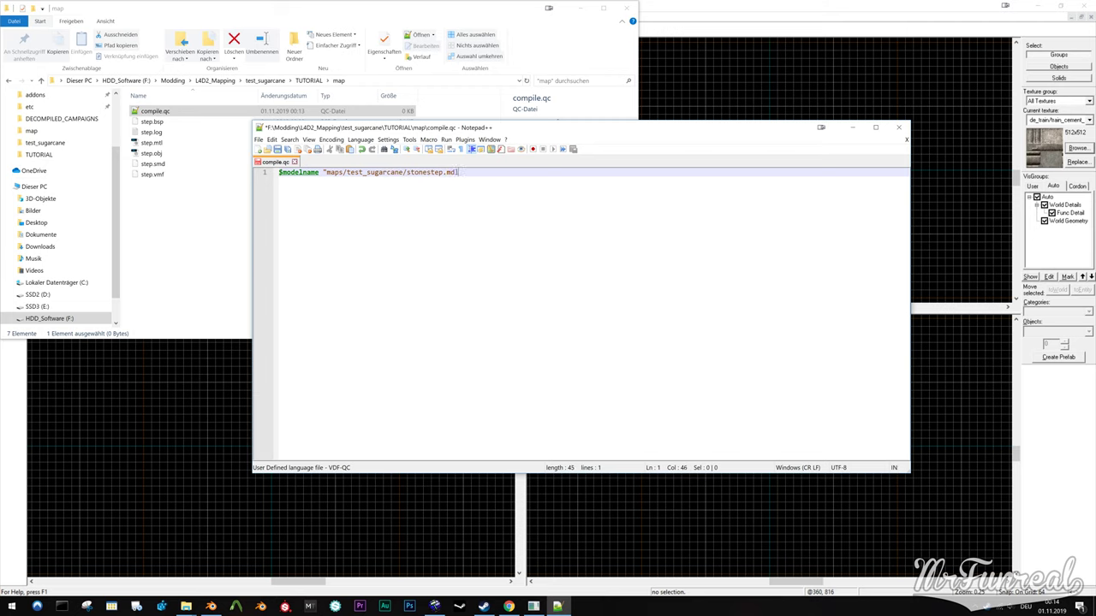
{"action": "type", "text": "\""}
Add a $cdmaterials line with the path "models/maps/test_sugarcane/" below the model name
{"action": "key", "text": "Return"}
{"action": "key", "text": "Return"}
{"action": "type", "text": "$cdmaterials \"models\""}
{"action": "key", "text": "BackSpace"}
{"action": "type", "text": "/maps/test_sugarcane/stonestep"}
{"action": "key", "text": "ctrl+shift+Left"}
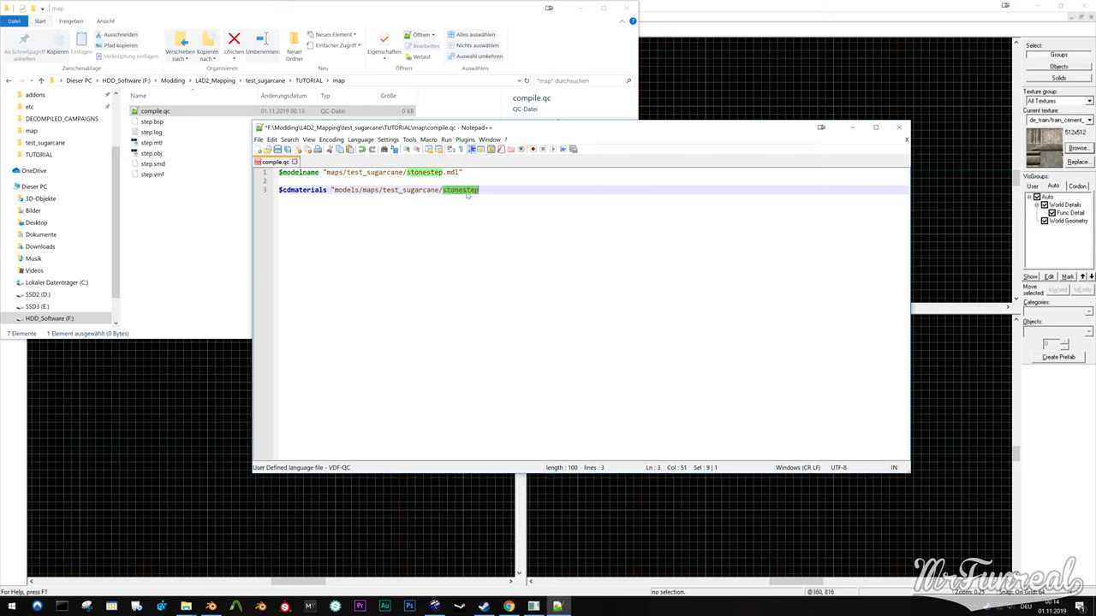
{"action": "type", "text": "\""}
Browse sugarcane\materials\models to the test_sugarcane material folder and change the $cdmaterials path to "models\MrFunreal\test_sugarcane/"
{"action": "left_click", "coordinate": [186, 606]}
{"action": "left_click", "coordinate": [205, 563]}
{"action": "left_click", "coordinate": [311, 164]}
{"action": "double_click", "coordinate": [287, 308]}
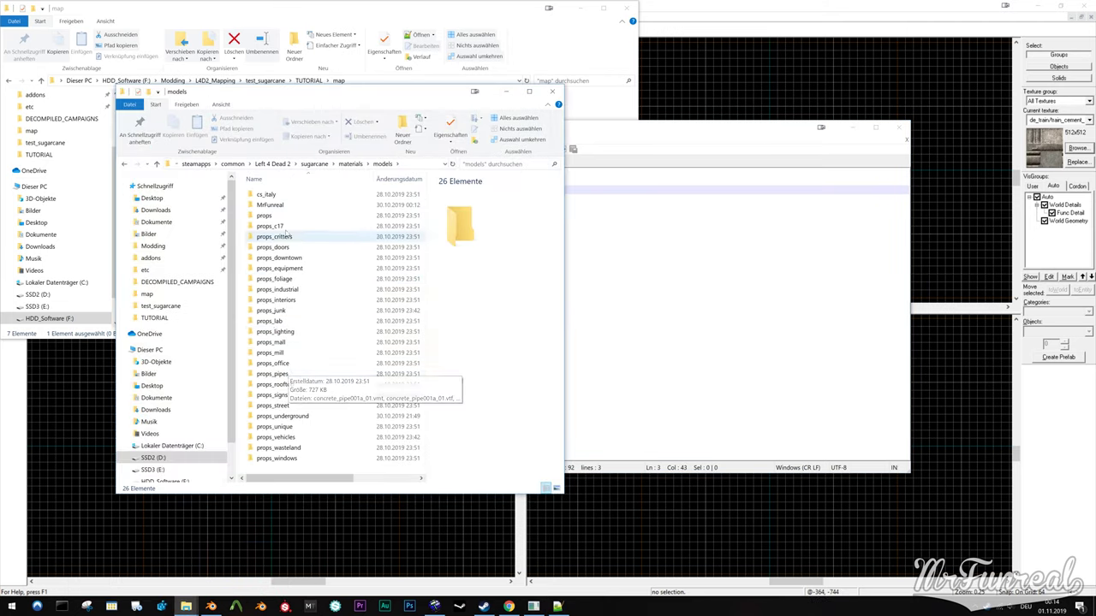
{"action": "double_click", "coordinate": [284, 205]}
{"action": "double_click", "coordinate": [285, 202]}
{"action": "double_click", "coordinate": [285, 196]}
{"action": "key", "text": "Return"}
{"action": "key", "text": "Return"}
{"action": "key", "text": "ctrl+v"}
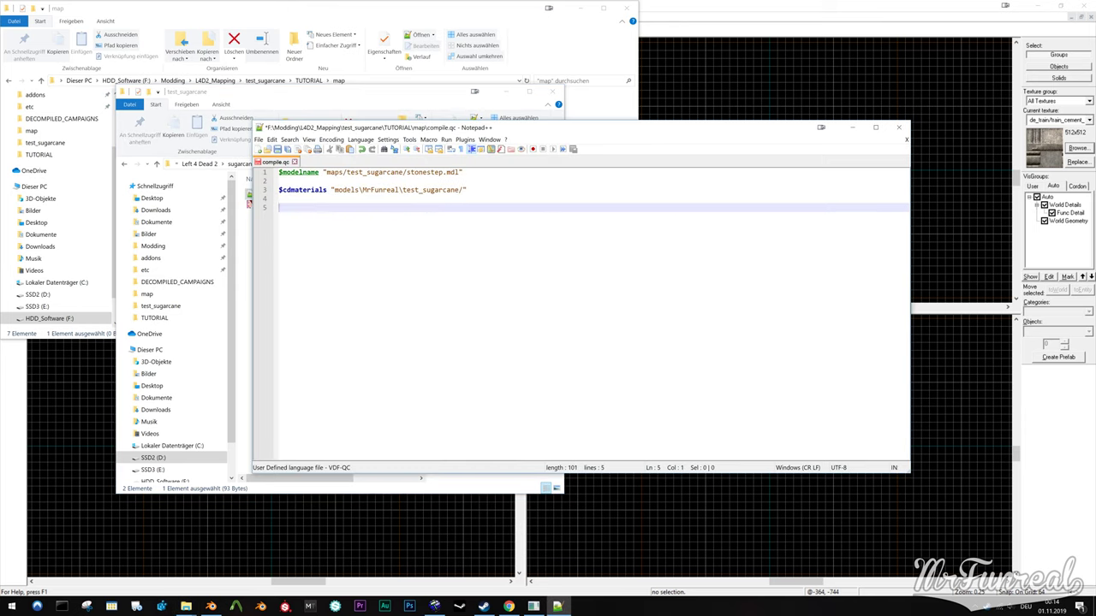
Add the line $model MrFunreal step to compile.qc
{"action": "type", "text": "$model MrFunreal step"}
{"action": "key", "text": "Return"}
{"action": "key", "text": "Return"}
Add a $collision entry for "Phy" with a braced $concave option, and save compile.qc
{"action": "type", "text": "$collision"}
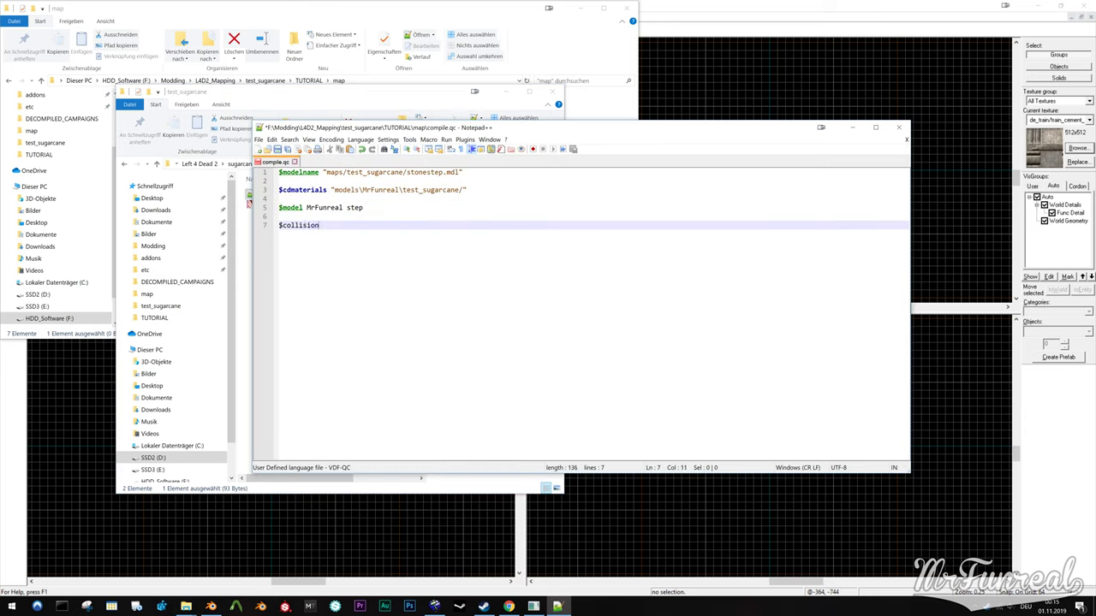
{"action": "type", "text": "\"Phy\""}
{"action": "key", "text": "Return"}
{"action": "type", "text": "{"}
{"action": "key", "text": "Return"}
{"action": "type", "text": "$concave"}
{"action": "key", "text": "Return"}
{"action": "type", "text": "}"}
{"action": "key", "text": "ctrl+s"}
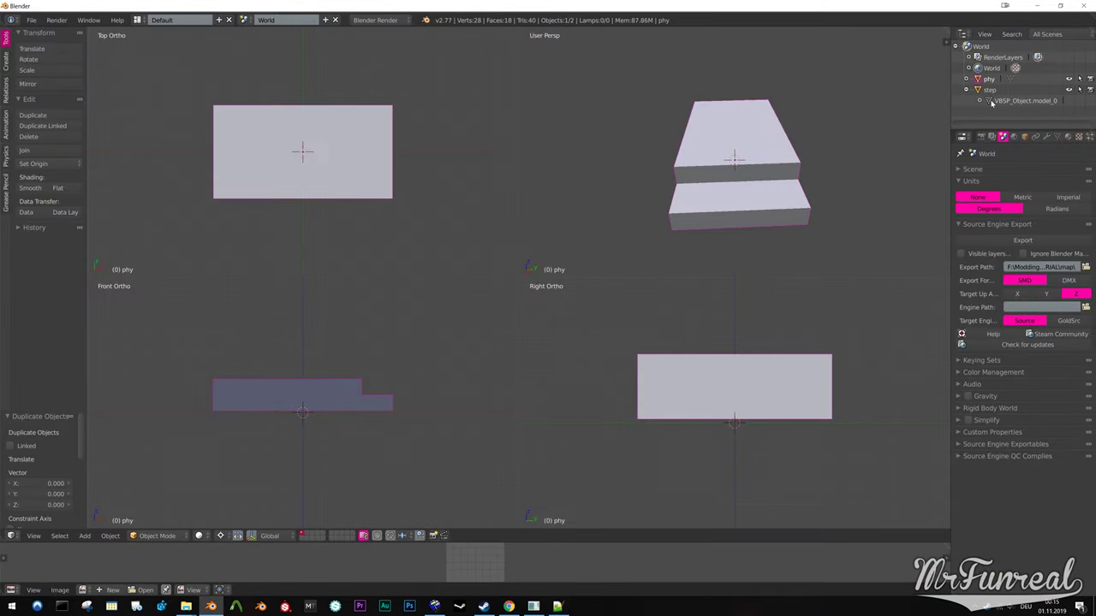
Separate the phy mesh into its step blocks and build a convex hull from the larger block
{"action": "key", "text": "Tab"}
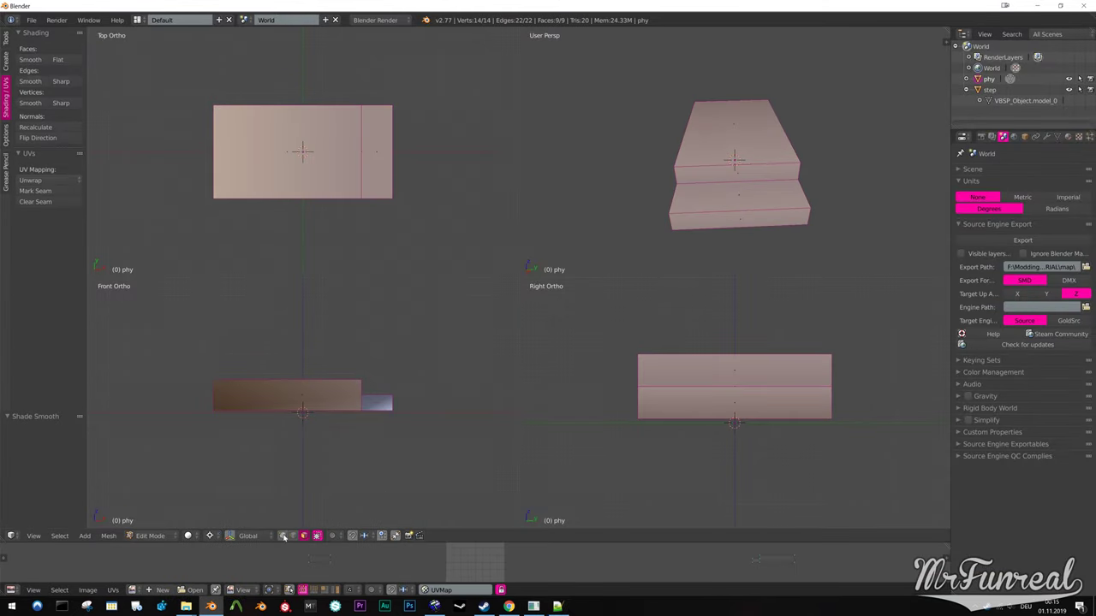
{"action": "key", "text": "h"}
{"action": "key", "text": "alt+h"}
{"action": "key", "text": "a"}
{"action": "key", "text": "l"}
{"action": "key", "text": "space"}
{"action": "type", "text": "conv"}
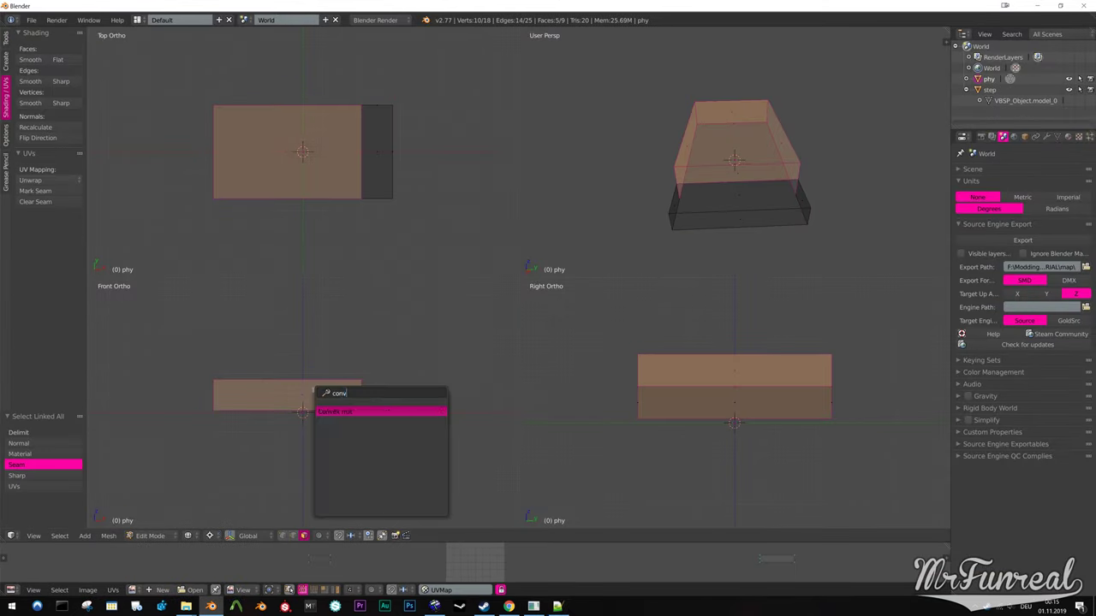
{"action": "key", "text": "Return"}
Shade all faces of the phy collision mesh smooth and return the object to Object Mode
{"action": "key", "text": "z"}
{"action": "key", "text": "a"}
{"action": "middle_click_drag", "start_coordinate": [819, 222], "coordinate": [890, 142]}
{"action": "key", "text": "a"}
{"action": "left_click", "coordinate": [30, 60]}
{"action": "key", "text": "Tab"}
Load compile.qc from the map folder into Crowbar and compile it
{"action": "left_click", "coordinate": [235, 606]}
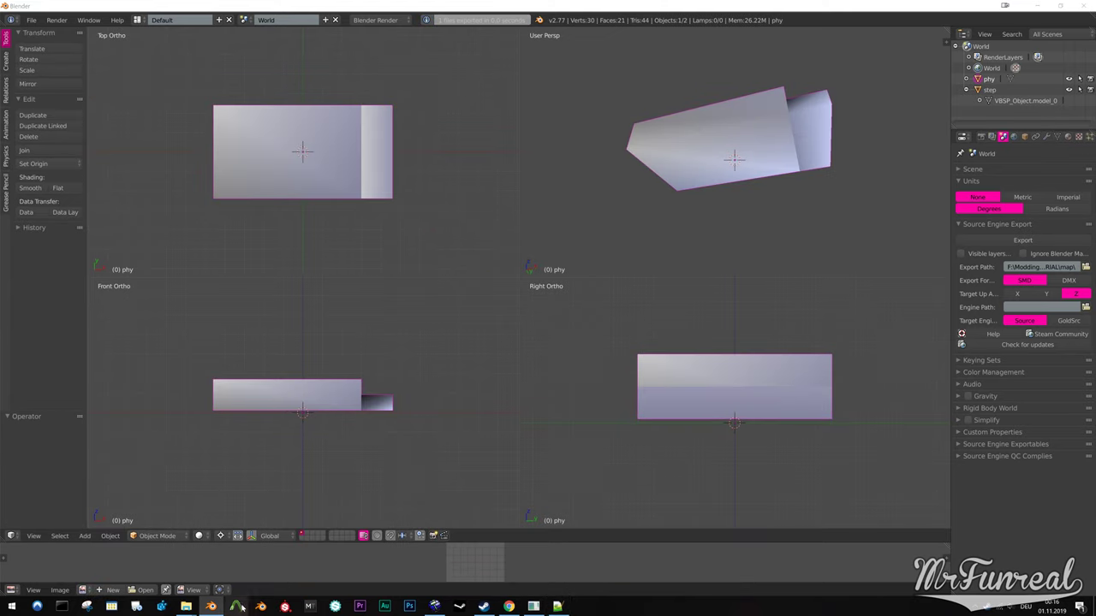
{"action": "left_click", "coordinate": [185, 606]}
{"action": "left_click", "coordinate": [135, 587]}
{"action": "left_click_drag", "start_coordinate": [155, 112], "coordinate": [684, 131]}
{"action": "left_click", "coordinate": [428, 283]}
Add the line $sequence idle step and a $staticprop line to compile.qc in Notepad++
{"action": "left_click", "coordinate": [558, 606]}
{"action": "left_click", "coordinate": [291, 217]}
{"action": "type", "text": "$sequence idle step"}
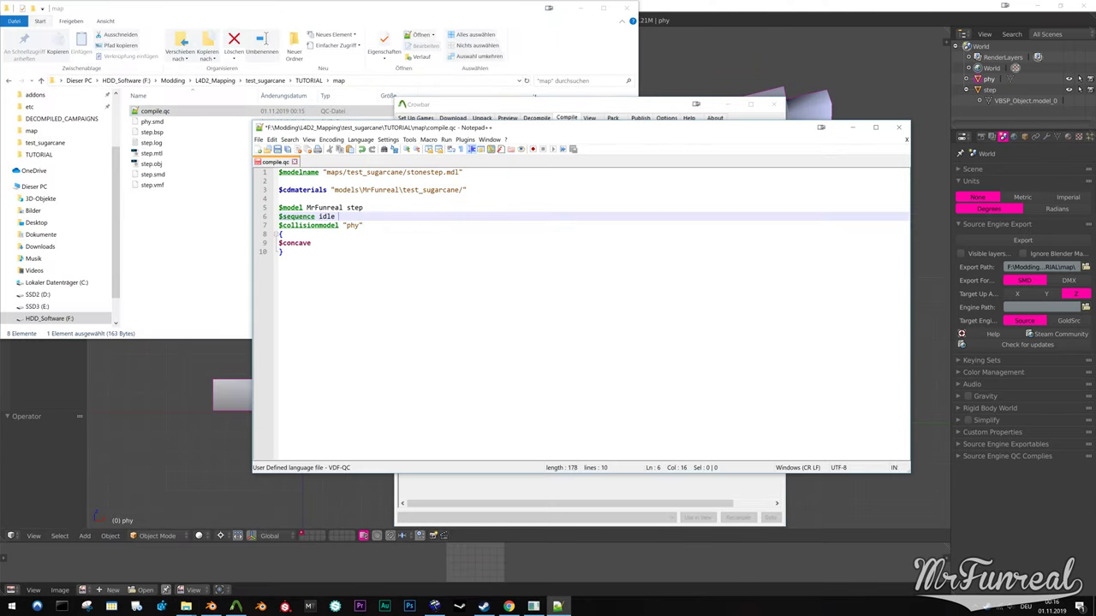
{"action": "left_click", "coordinate": [291, 198]}
{"action": "type", "text": "$stati"}
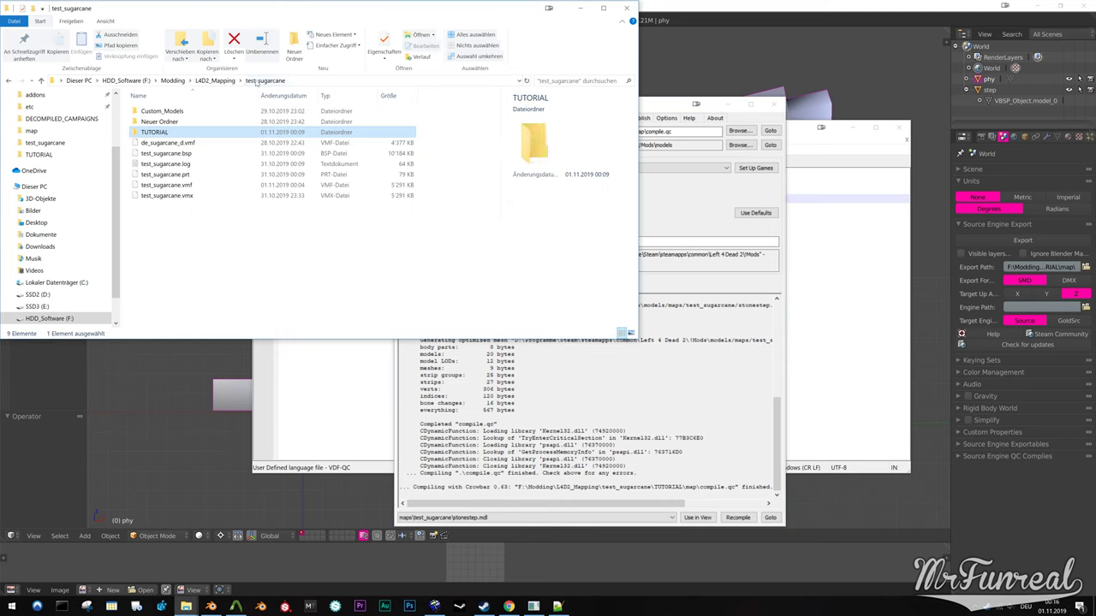
Paste the step material files into the sugarcane test_sugarcane material folder and set the pasted VMT's shader to VertexLitGeneric
{"action": "double_click", "coordinate": [171, 109]}
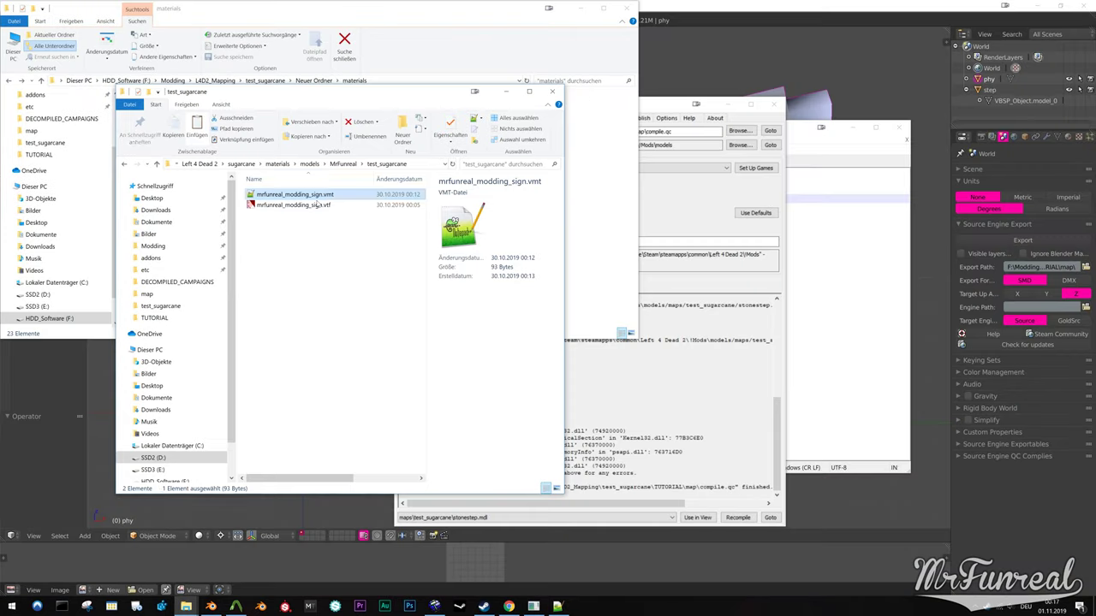
{"action": "key", "text": "ctrl+v"}
{"action": "double_click", "coordinate": [291, 215]}
{"action": "double_click", "coordinate": [313, 172]}
{"action": "type", "text": "vertexlitgeneric"}
Copy the path models\Mrfunreal\test_sugarcane from mrfunreal_modding_sign.vmt into the step material's $basetexture and save the VMT
{"action": "double_click", "coordinate": [291, 194]}
{"action": "left_click_drag", "start_coordinate": [335, 190], "coordinate": [459, 190]}
{"action": "key", "text": "ctrl+c"}
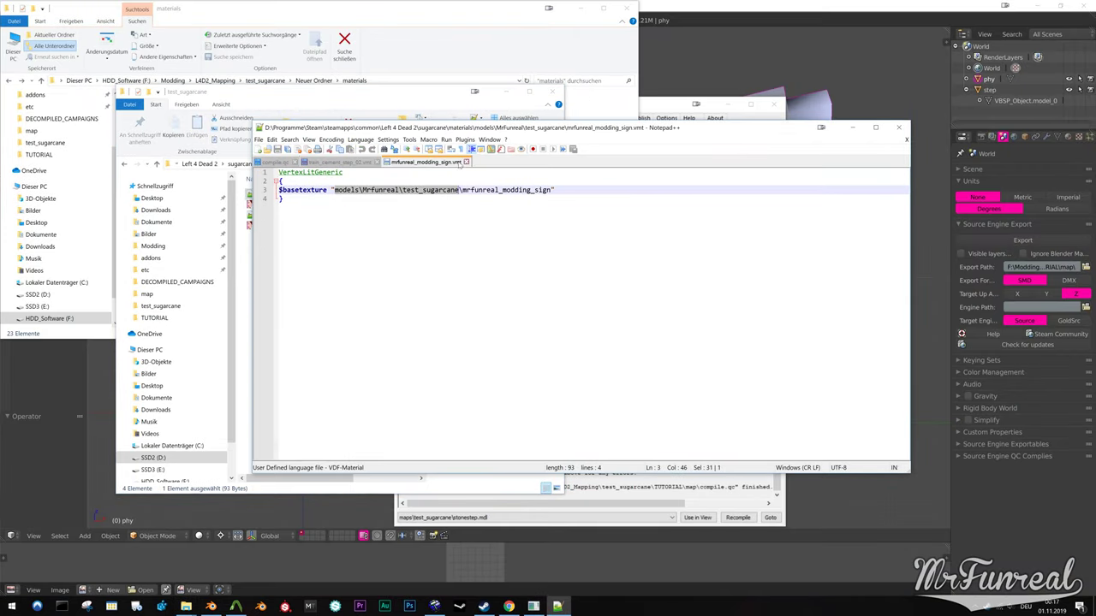
{"action": "left_click", "coordinate": [465, 162]}
{"action": "double_click", "coordinate": [378, 190]}
{"action": "key", "text": "ctrl+v"}
{"action": "key", "text": "ctrl+s"}
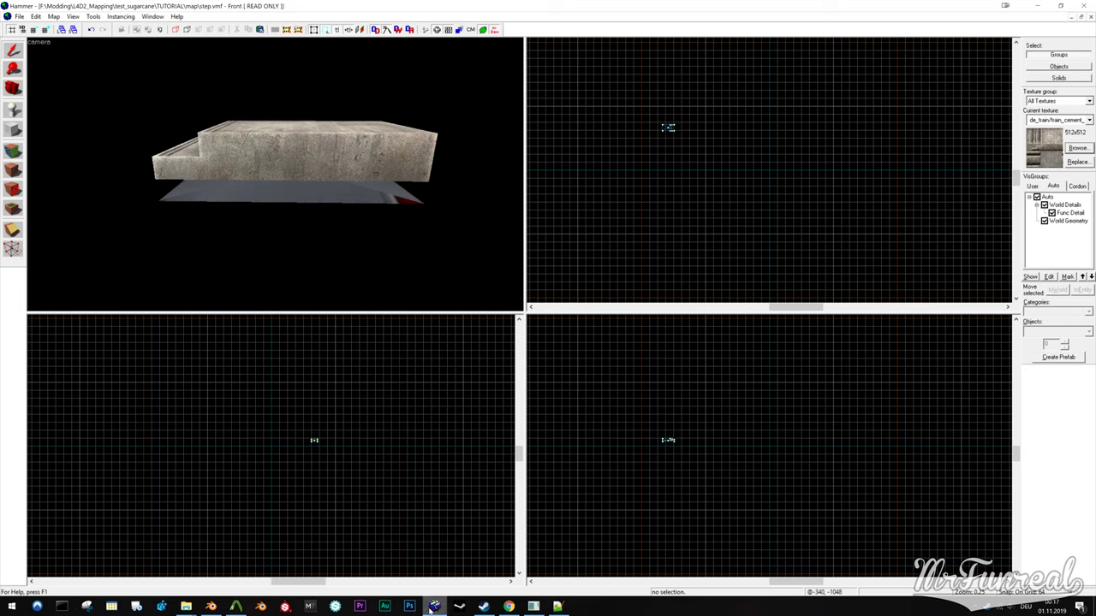
Switch to Hammer, close step.vmf, and reopen test_sugarcane.vmf
{"action": "left_click", "coordinate": [1086, 17]}
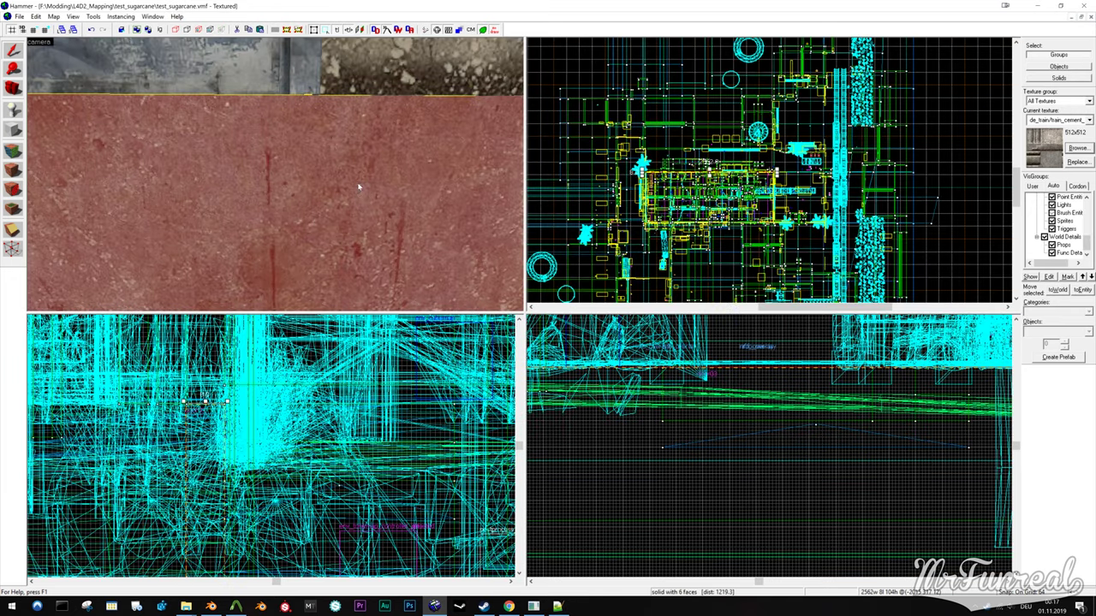
{"action": "key", "text": "z"}
{"action": "key", "text": "w"}
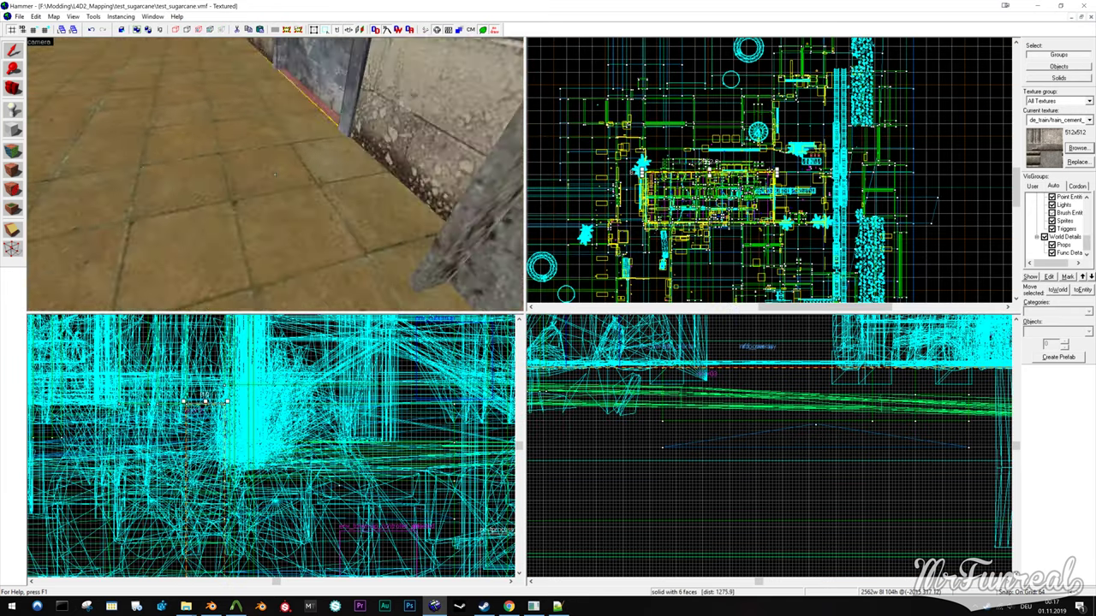
{"action": "key", "text": "z"}
{"action": "left_click", "coordinate": [360, 237]}
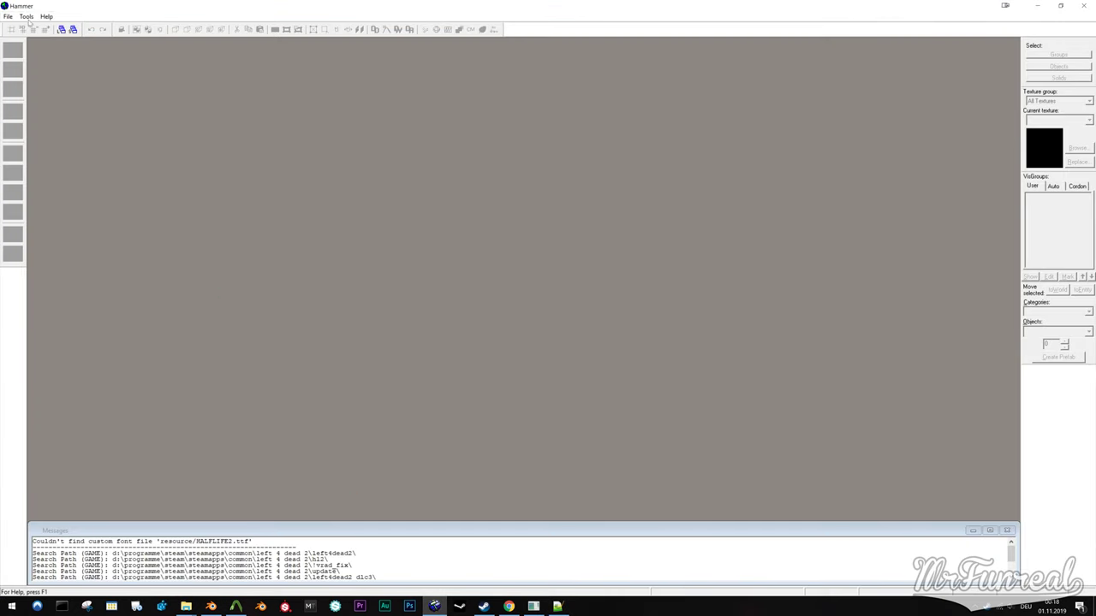
{"action": "left_click", "coordinate": [8, 17]}
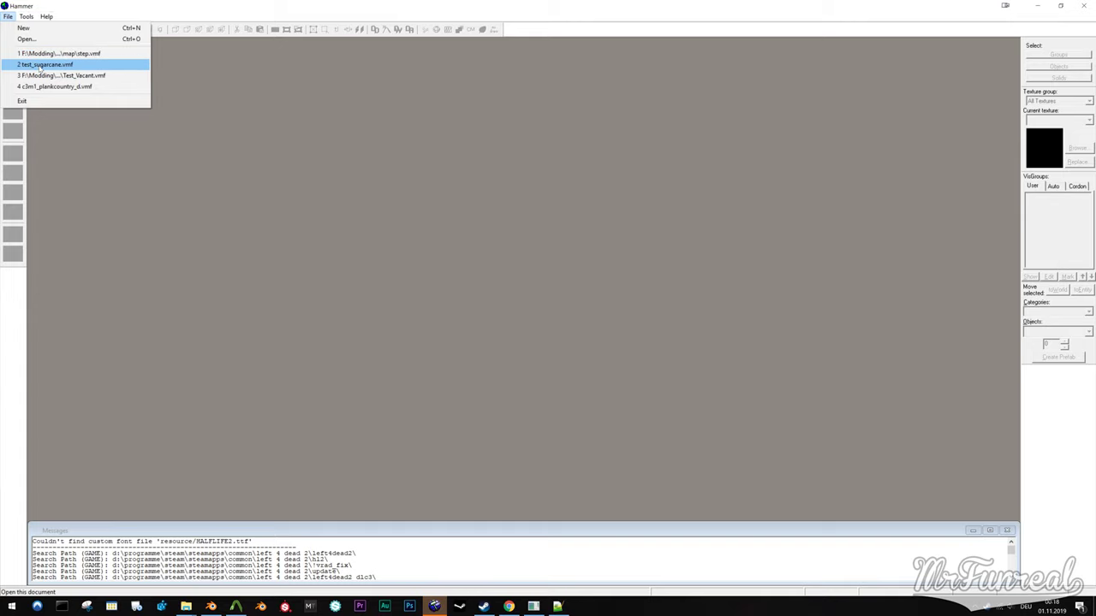
{"action": "left_click", "coordinate": [41, 65]}
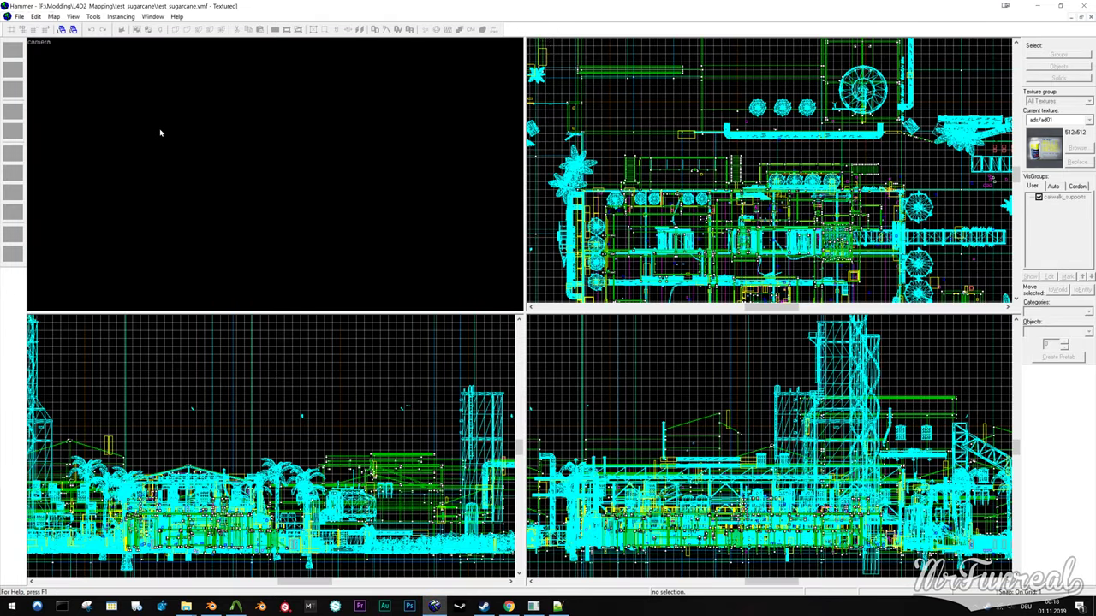
Select the brush steps at the metal door and the solid beneath them, and hide everything else
{"action": "key", "text": "w"}
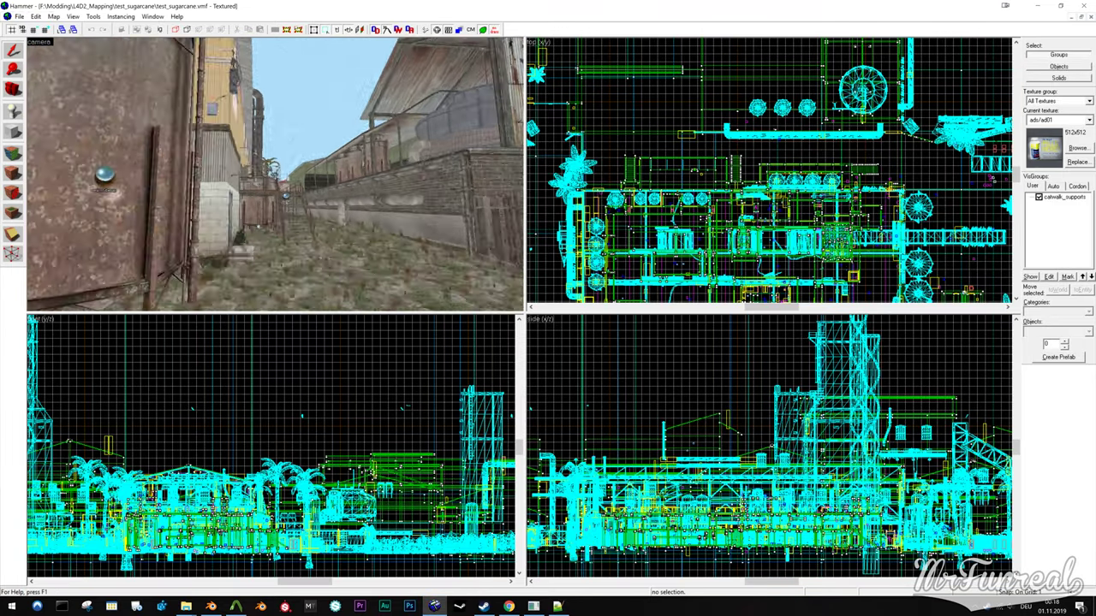
{"action": "key", "text": "z"}
{"action": "left_click", "coordinate": [274, 183]}
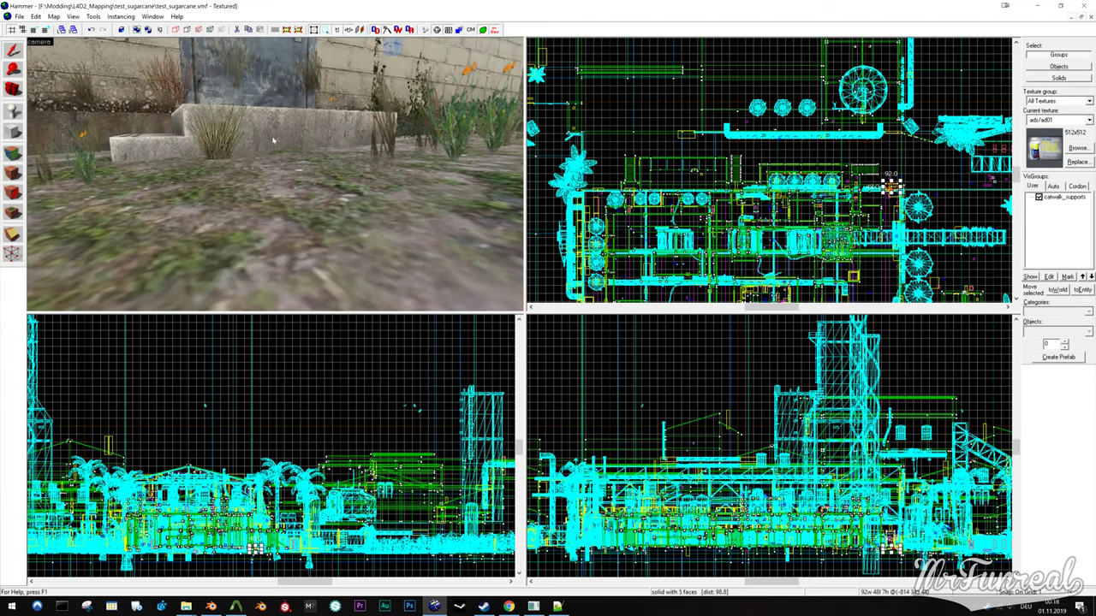
{"action": "left_click", "coordinate": [274, 139], "text": "ctrl"}
{"action": "key", "text": "ctrl+h"}
Place a point entity beside the brush steps and set its class to prop_static
{"action": "left_click", "coordinate": [12, 112]}
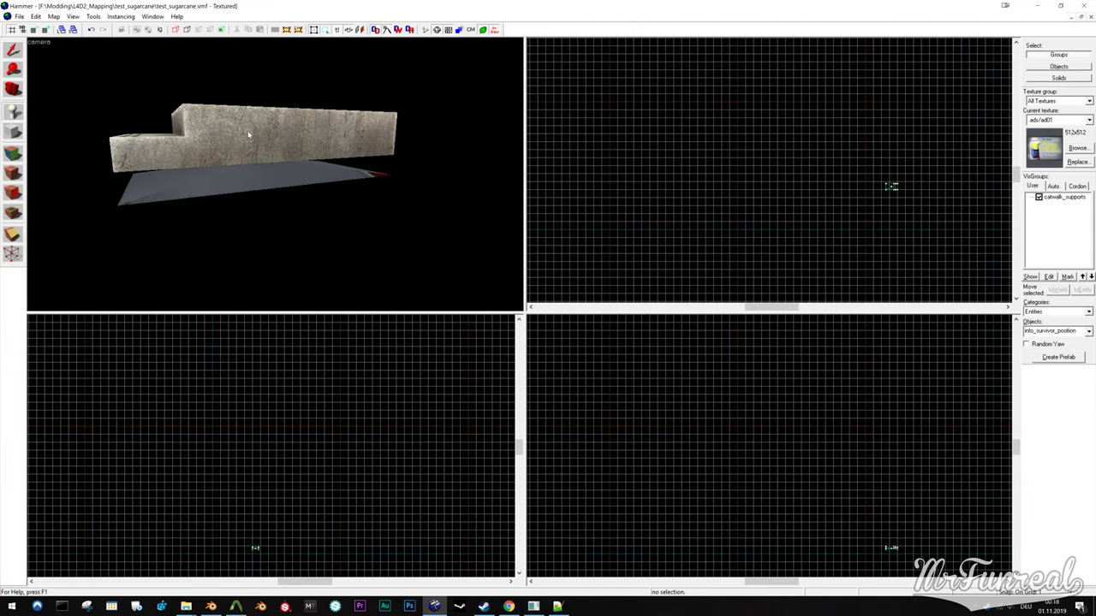
{"action": "left_click", "coordinate": [247, 134]}
{"action": "scroll", "coordinate": [257, 134], "scroll_direction": "down", "scroll_amount": 3}
{"action": "double_click", "coordinate": [321, 117]}
{"action": "type", "text": "prop_static"}
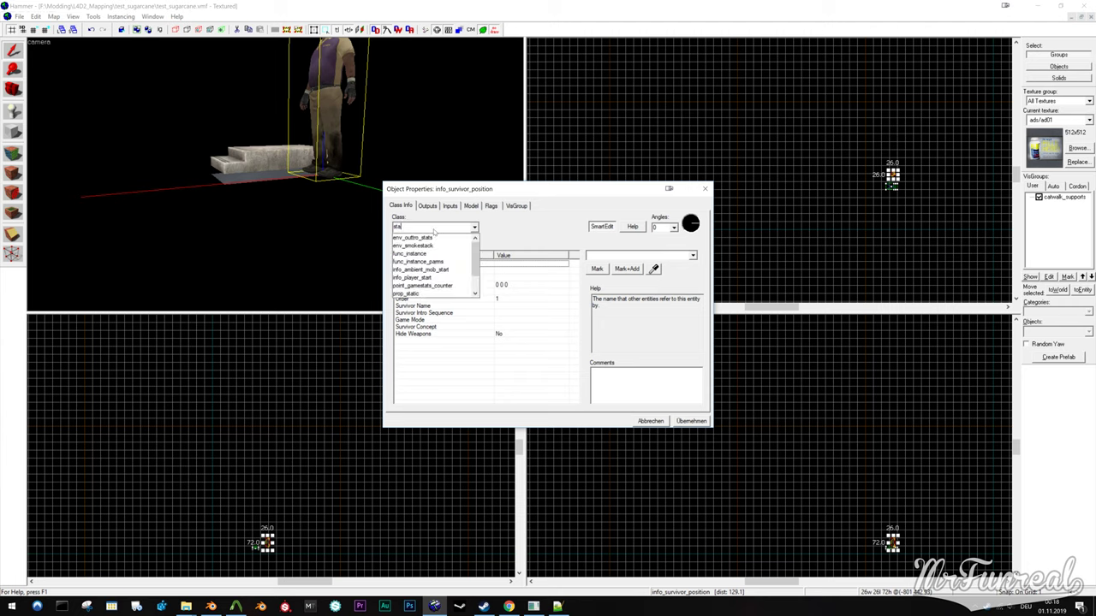
{"action": "key", "text": "Return"}
Assign stonestep.mdl as the prop's world model and return the step mesh in Blender to Object Mode
{"action": "double_click", "coordinate": [419, 305]}
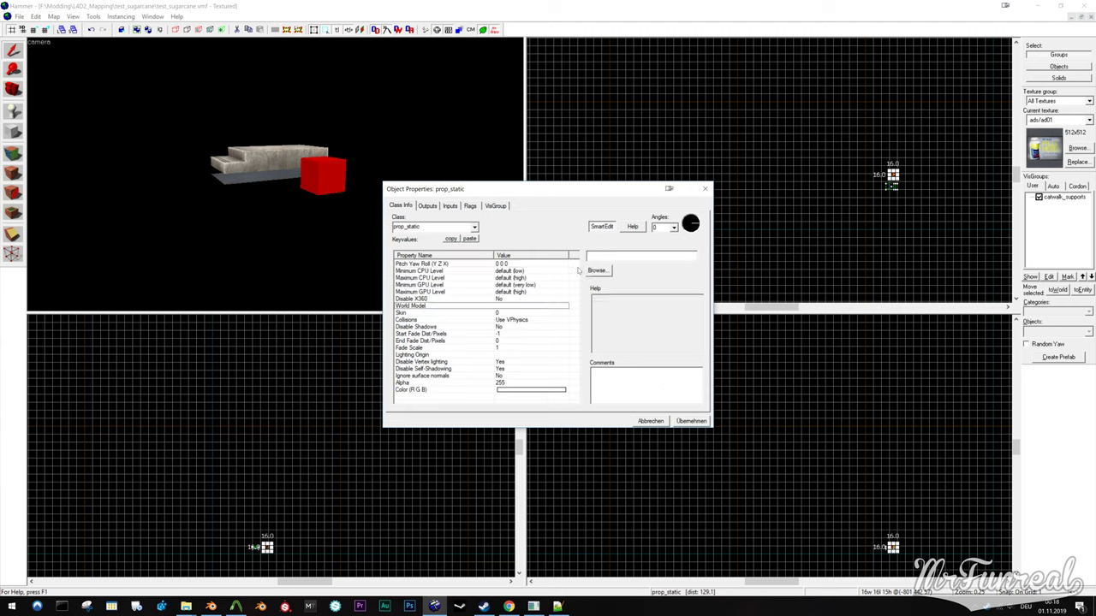
{"action": "scroll", "coordinate": [408, 271], "scroll_direction": "down", "scroll_amount": 7}
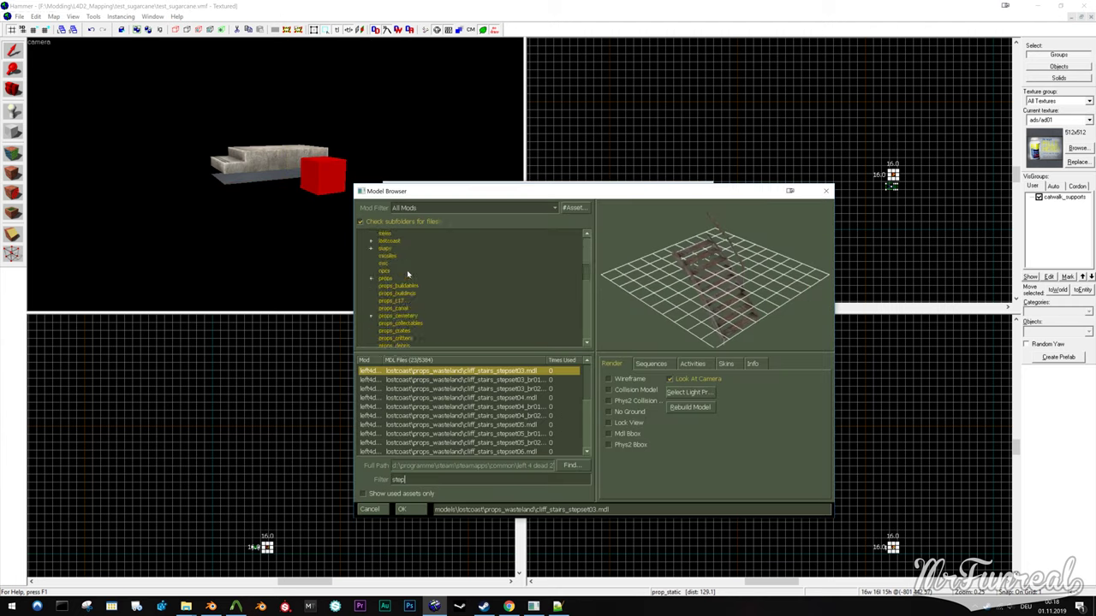
{"action": "scroll", "coordinate": [474, 393], "scroll_direction": "down", "scroll_amount": 3}
{"action": "double_click", "coordinate": [475, 392]}
{"action": "left_click", "coordinate": [690, 421]}
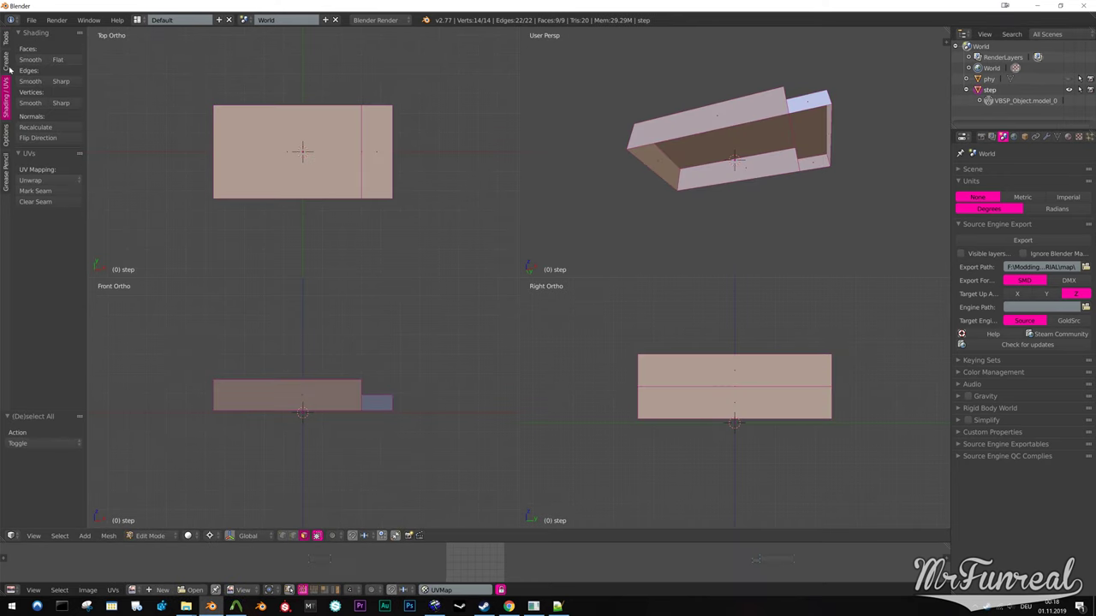
{"action": "left_click", "coordinate": [150, 536]}
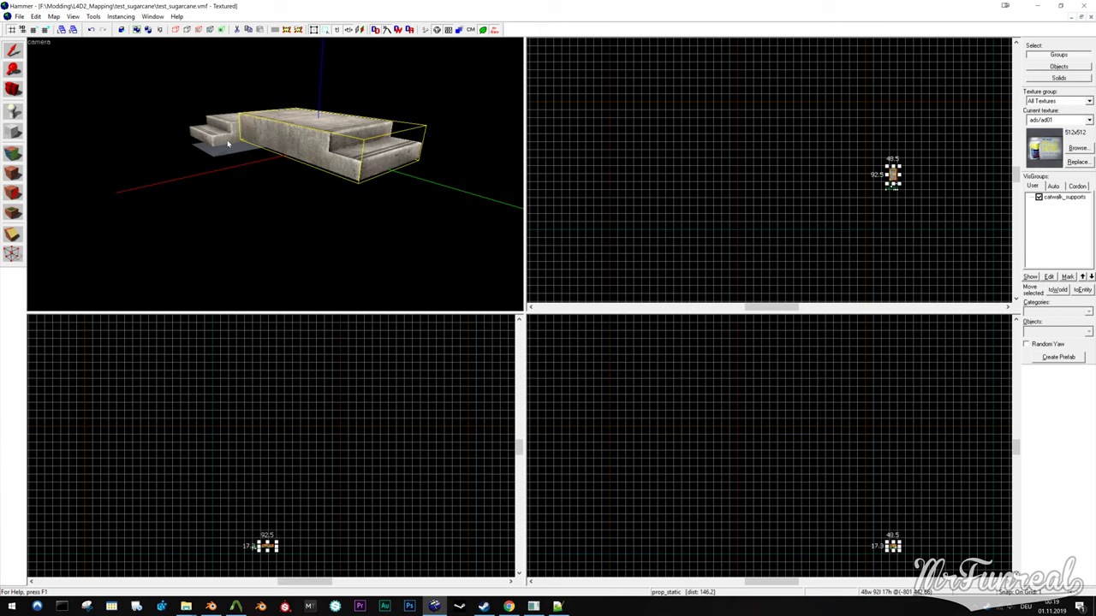
Hide the original brush steps, select the stonestep prop, and center the 2D views on it
{"action": "left_click", "coordinate": [227, 142]}
{"action": "left_click", "coordinate": [285, 140], "text": "ctrl"}
{"action": "key", "text": "Delete"}
{"action": "left_click", "coordinate": [300, 138]}
{"action": "key", "text": "ctrl+e"}
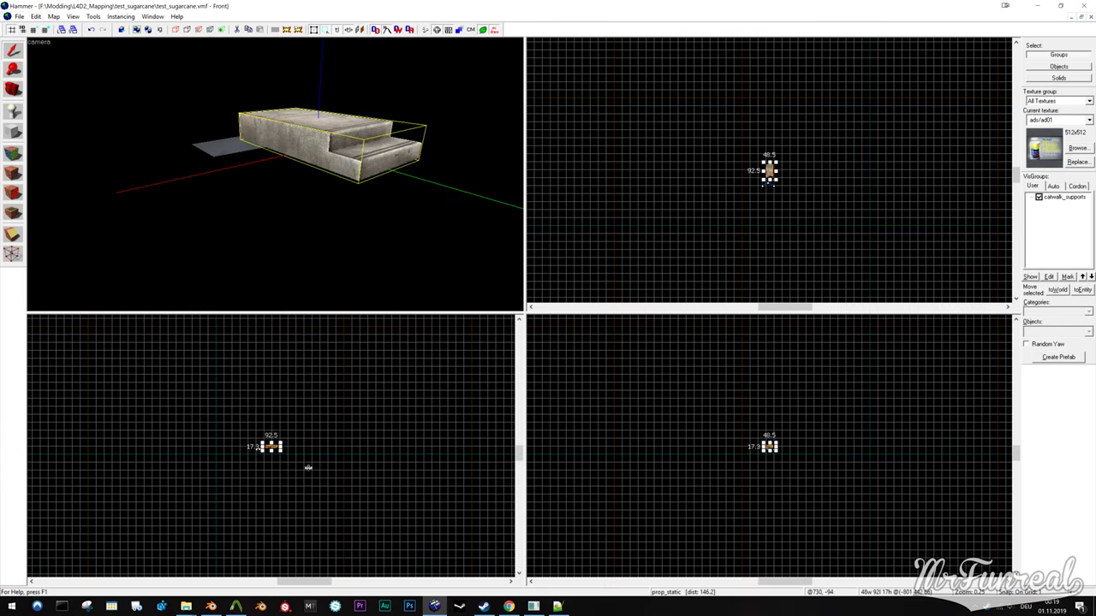
Rotate the stonestep prop to a yaw of 270 in its object properties
{"action": "scroll", "coordinate": [767, 457], "scroll_direction": "up", "scroll_amount": 10}
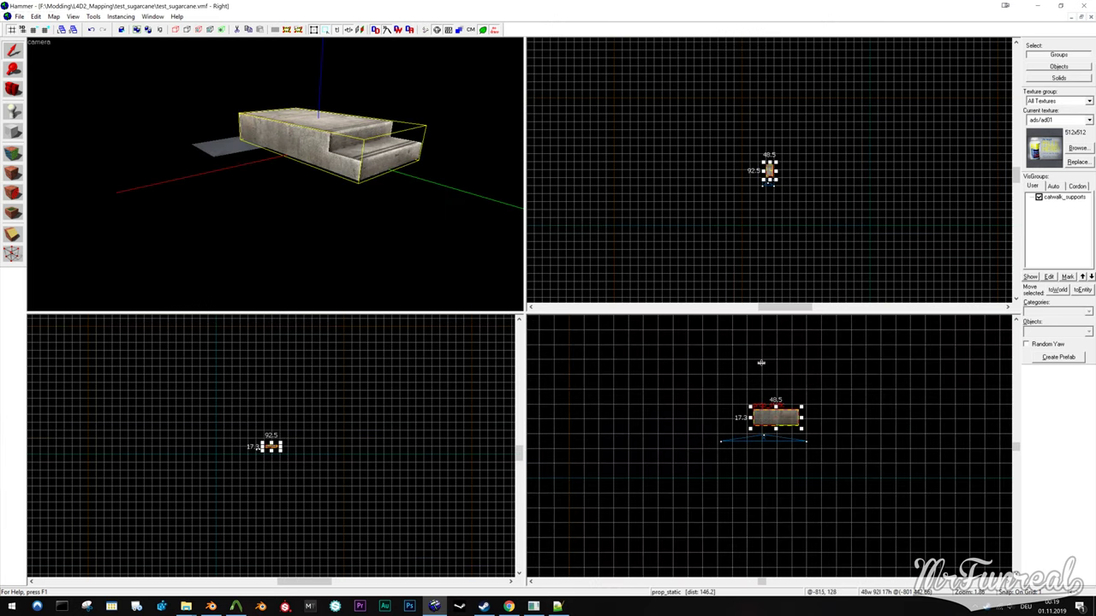
{"action": "scroll", "coordinate": [833, 176], "scroll_direction": "up", "scroll_amount": 6}
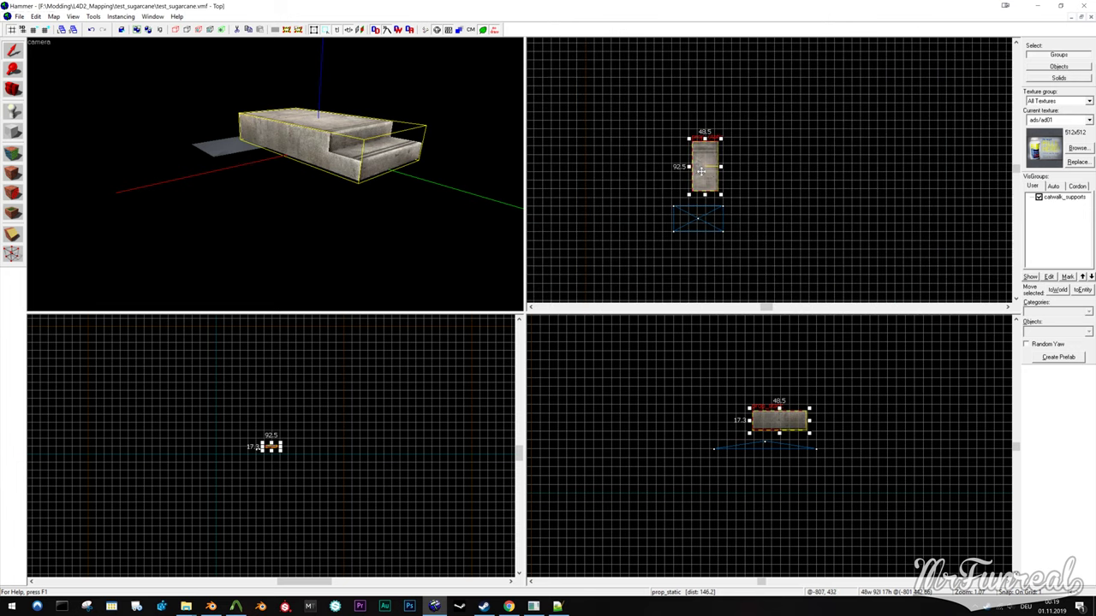
{"action": "double_click", "coordinate": [322, 161]}
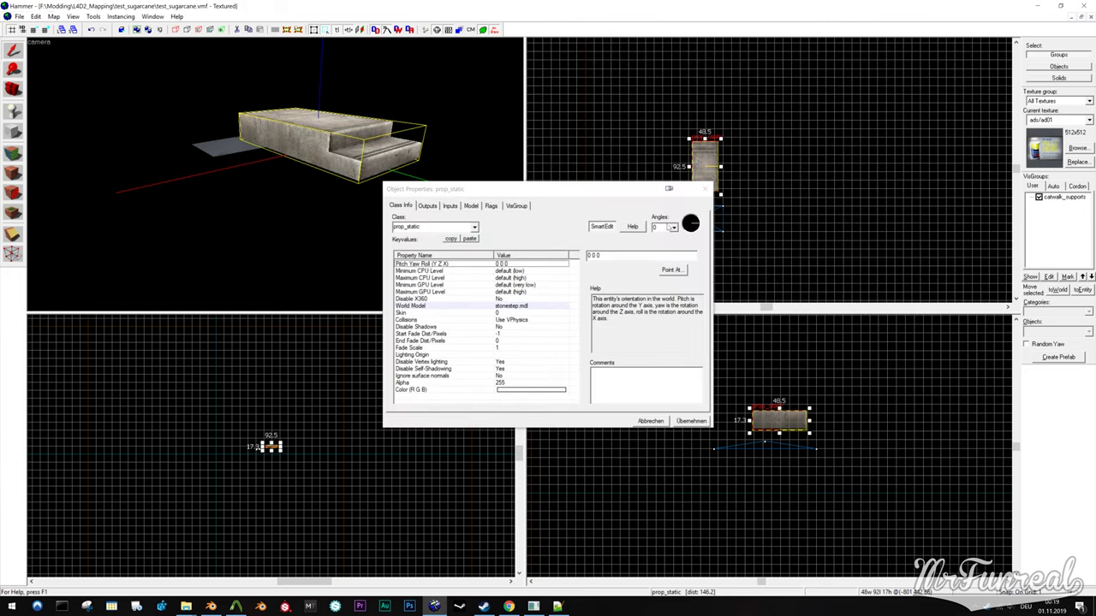
{"action": "type", "text": "90"}
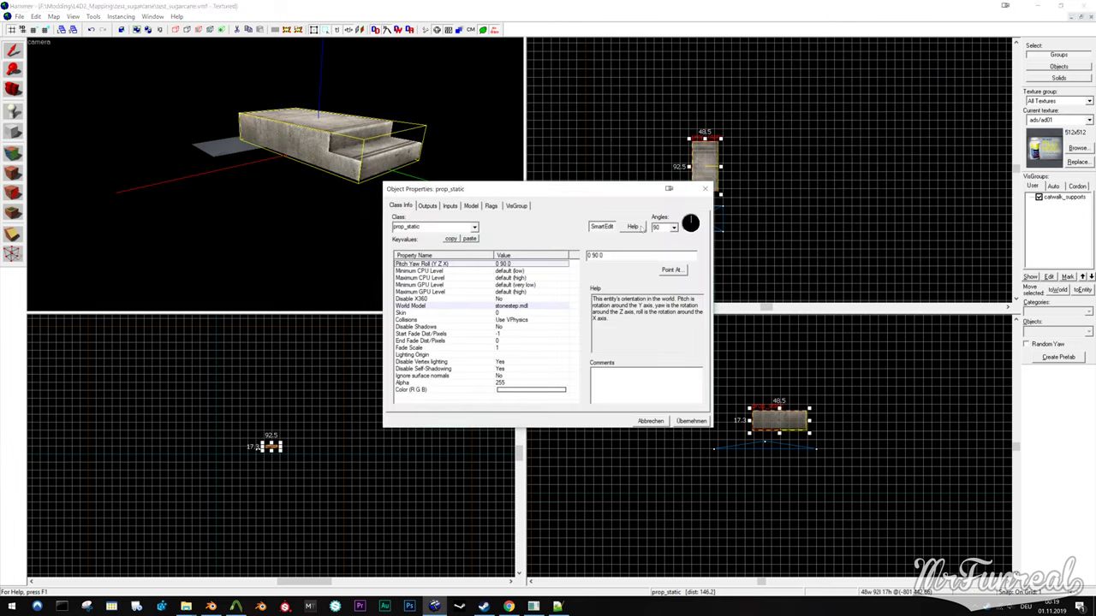
{"action": "key", "text": "Return"}
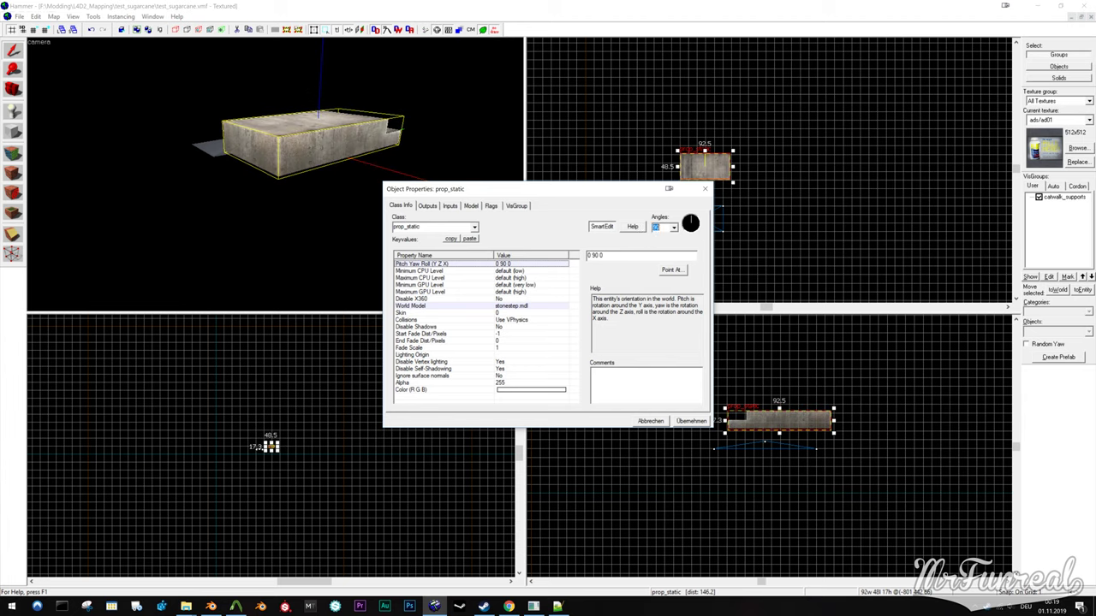
{"action": "key", "text": "Return"}
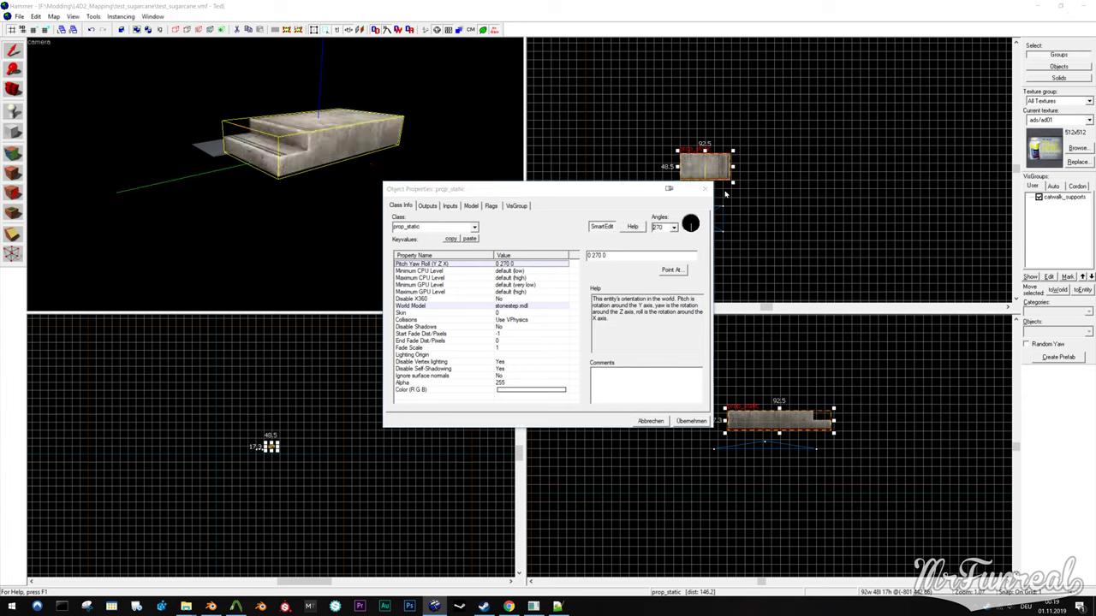
{"action": "left_click", "coordinate": [705, 188]}
Move the stonestep prop so its origin lines up with the peak of the wedge solid below it
{"action": "scroll", "coordinate": [764, 424], "scroll_direction": "up", "scroll_amount": 6}
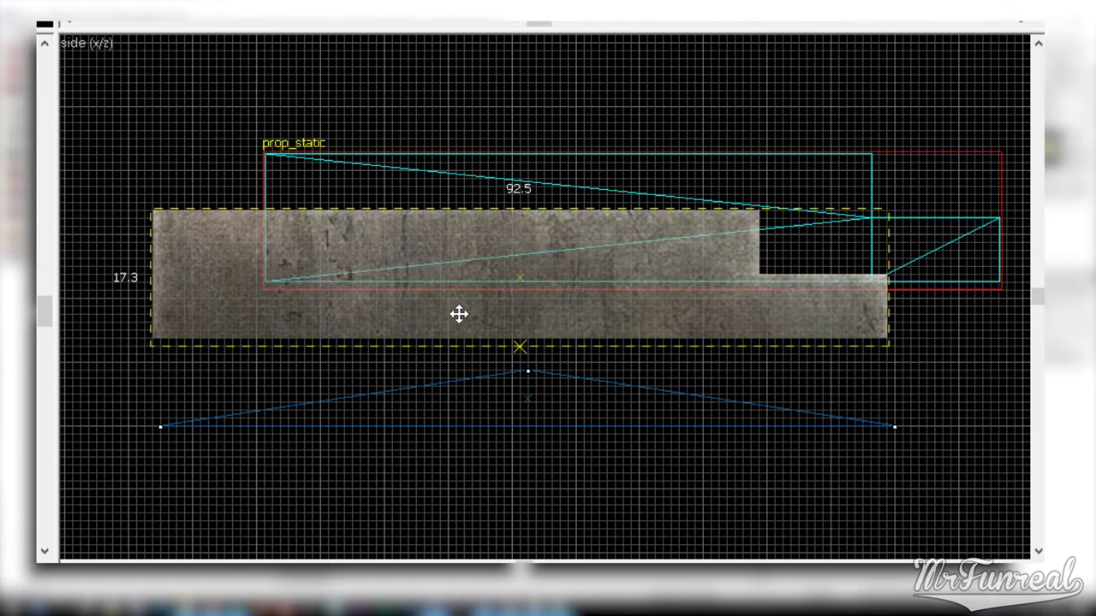
{"action": "left_click_drag", "start_coordinate": [731, 457], "coordinate": [734, 463]}
{"action": "left_click_drag", "start_coordinate": [462, 326], "coordinate": [465, 339]}
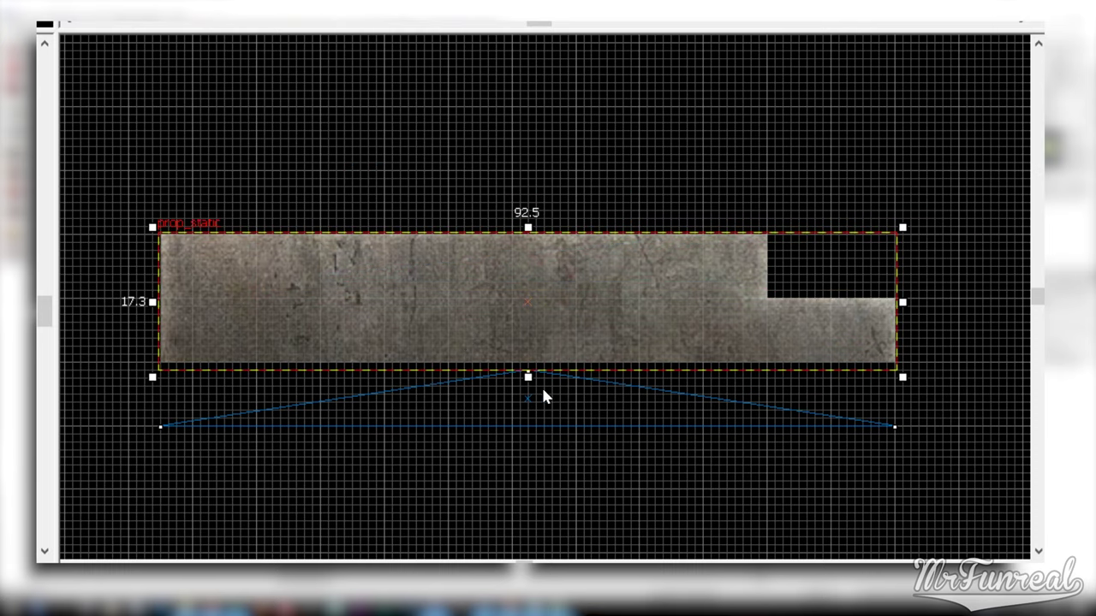
{"action": "scroll", "coordinate": [543, 391], "scroll_direction": "up", "scroll_amount": 5}
{"action": "key", "text": "Escape"}
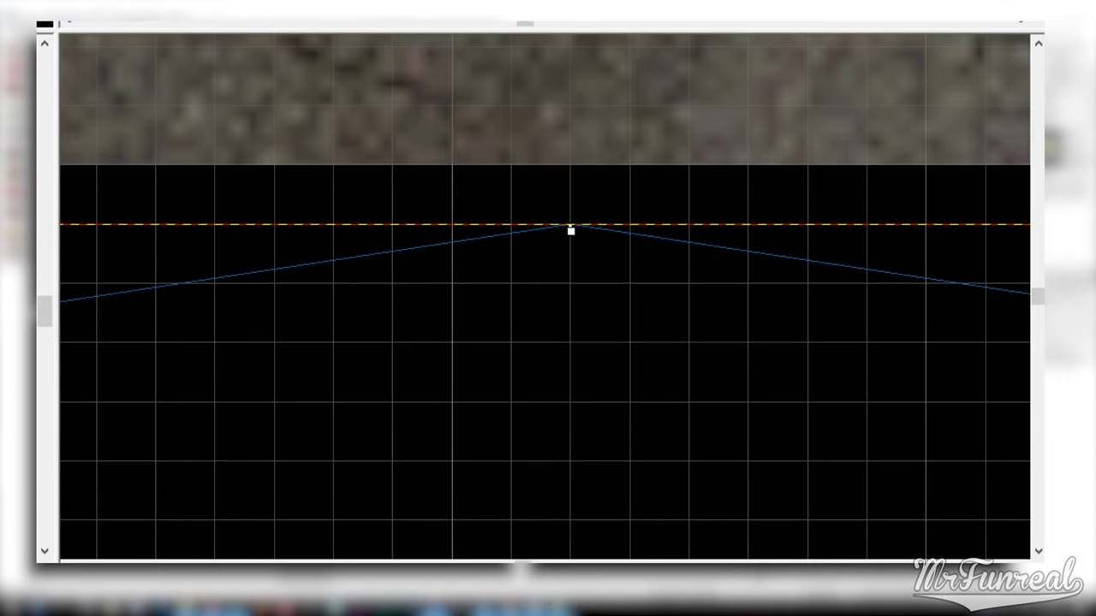
{"action": "left_click_drag", "start_coordinate": [571, 225], "coordinate": [630, 225]}
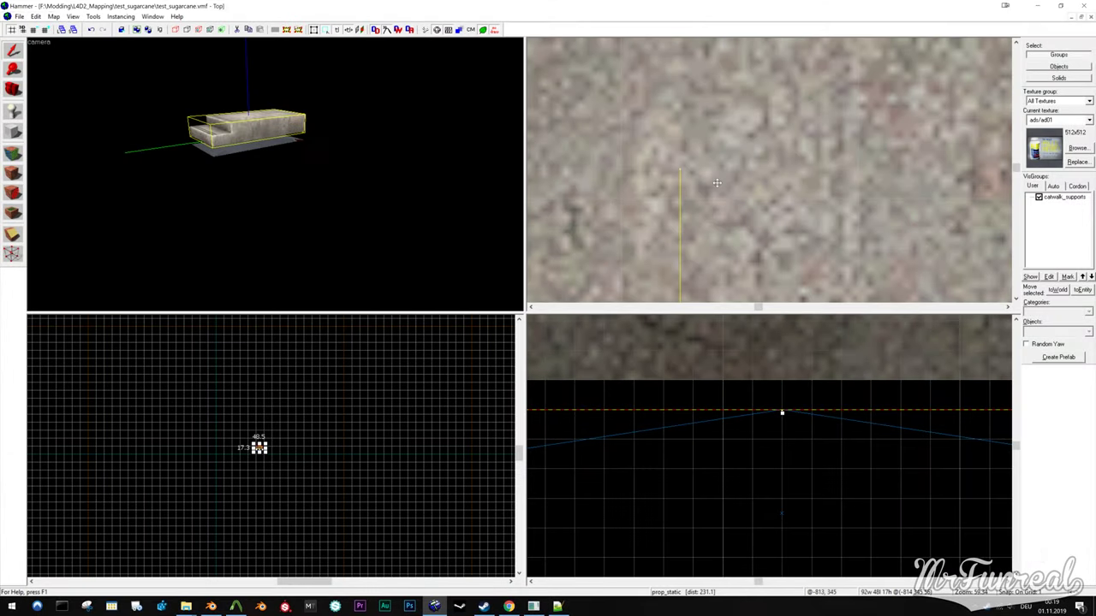
Unhide the rest of the map, select the func_detail steps at the door, and center the 2D views on them
{"action": "key", "text": "Escape"}
{"action": "left_click", "coordinate": [246, 151]}
{"action": "key", "text": "u"}
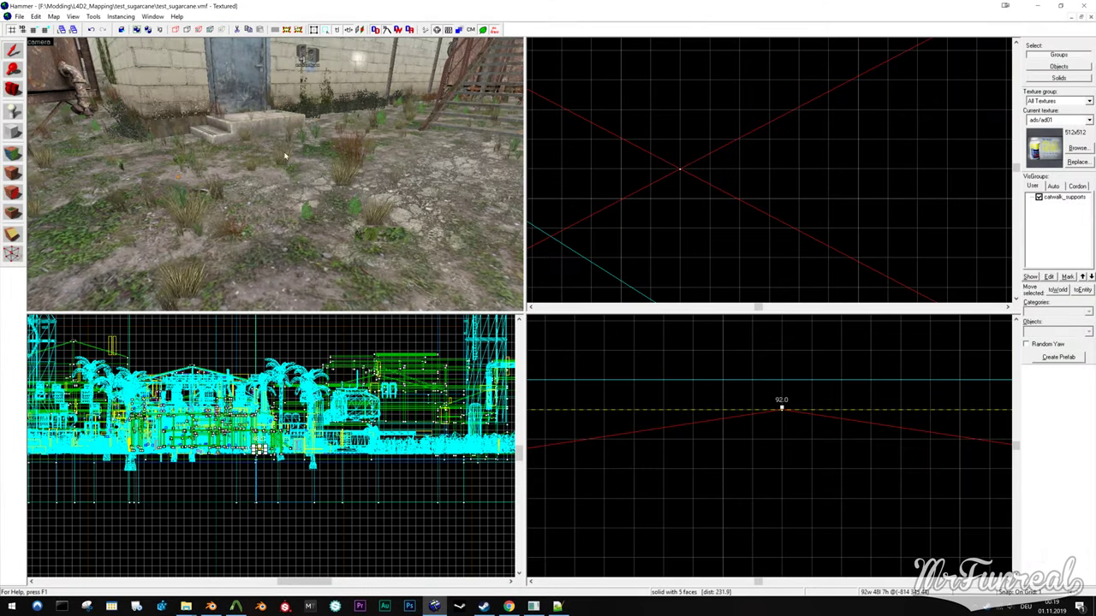
{"action": "key", "text": "z"}
{"action": "key", "text": "w"}
{"action": "left_click", "coordinate": [326, 141]}
{"action": "key", "text": "ctrl+e"}
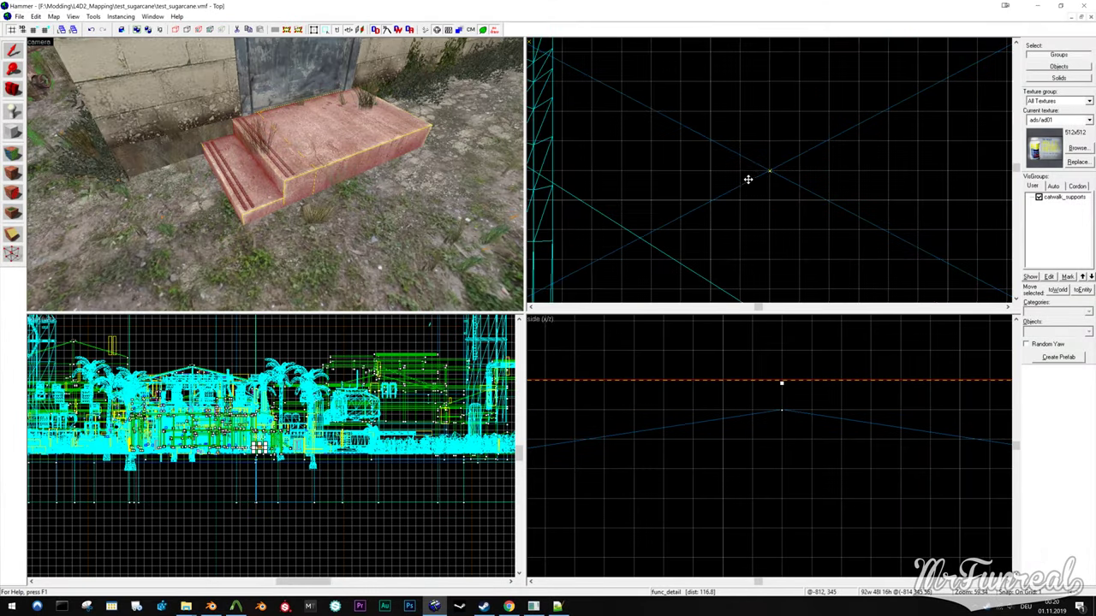
Duplicate the func_detail steps beside the stonestep prop and view the two side by side
{"action": "scroll", "coordinate": [748, 179], "scroll_direction": "down", "scroll_amount": 10}
{"action": "left_click_drag", "start_coordinate": [768, 193], "coordinate": [763, 60], "text": "shift"}
{"action": "key", "text": "z"}
{"action": "key", "text": "a"}
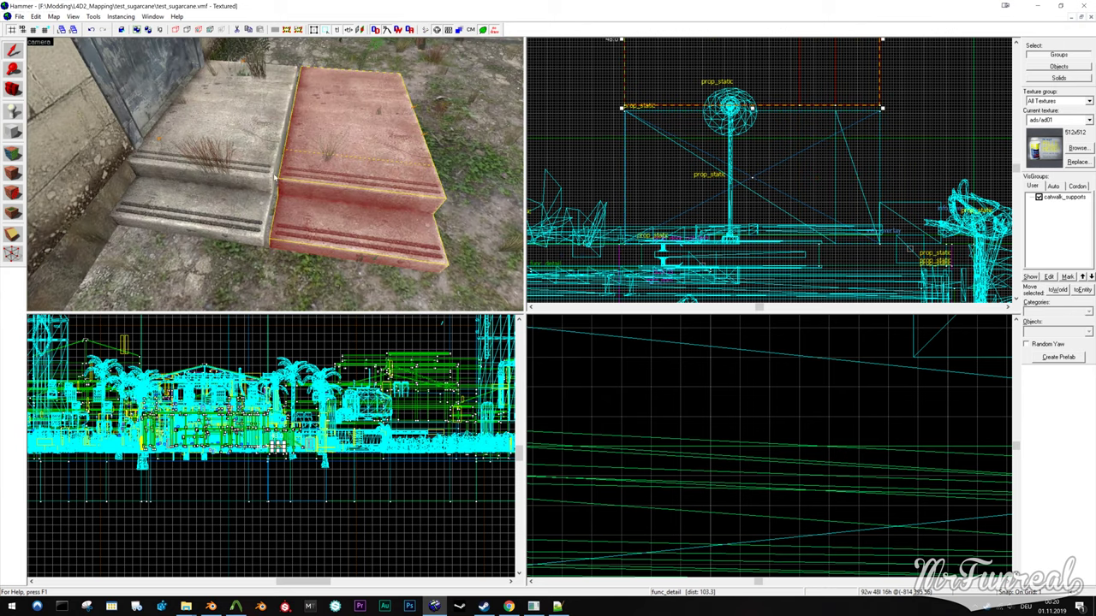
Remove the duplicated func_detail steps that stand beside the stonestep prop
{"action": "key", "text": "z"}
{"action": "key", "text": "ctrl+w"}
{"action": "left_click", "coordinate": [318, 168]}
{"action": "left_click", "coordinate": [259, 120]}
{"action": "left_click", "coordinate": [313, 220]}
{"action": "left_click", "coordinate": [317, 176]}
{"action": "left_click", "coordinate": [254, 131]}
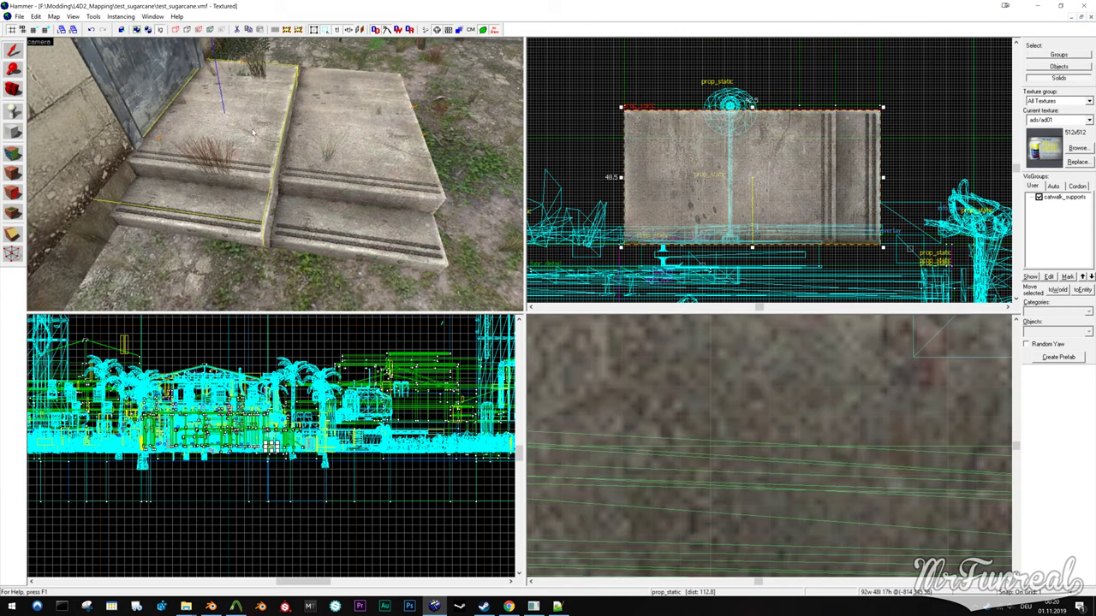
{"action": "key", "text": "ctrl+z"}
{"action": "key", "text": "ctrl+z"}
{"action": "key", "text": "ctrl+z"}
{"action": "key", "text": "ctrl+z"}
{"action": "key", "text": "ctrl+z"}
{"action": "key", "text": "Delete"}
Select all brushes of the original steps at the door and open their func_detail object properties
{"action": "left_click", "coordinate": [253, 133]}
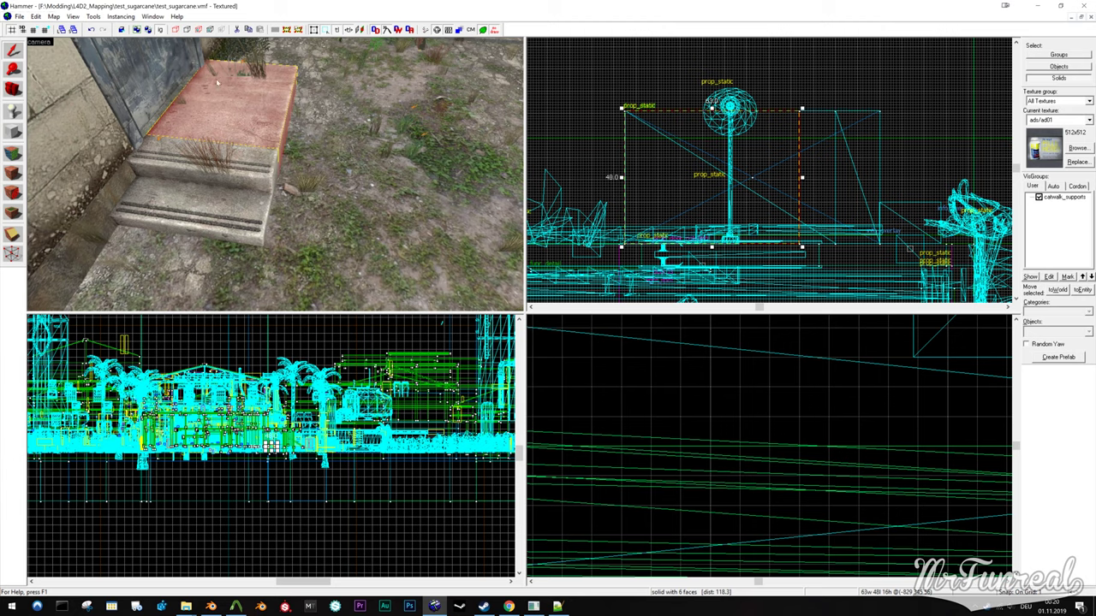
{"action": "left_click", "coordinate": [208, 158], "text": "ctrl"}
{"action": "left_click", "coordinate": [195, 199], "text": "ctrl"}
{"action": "key", "text": "ctrl+t"}
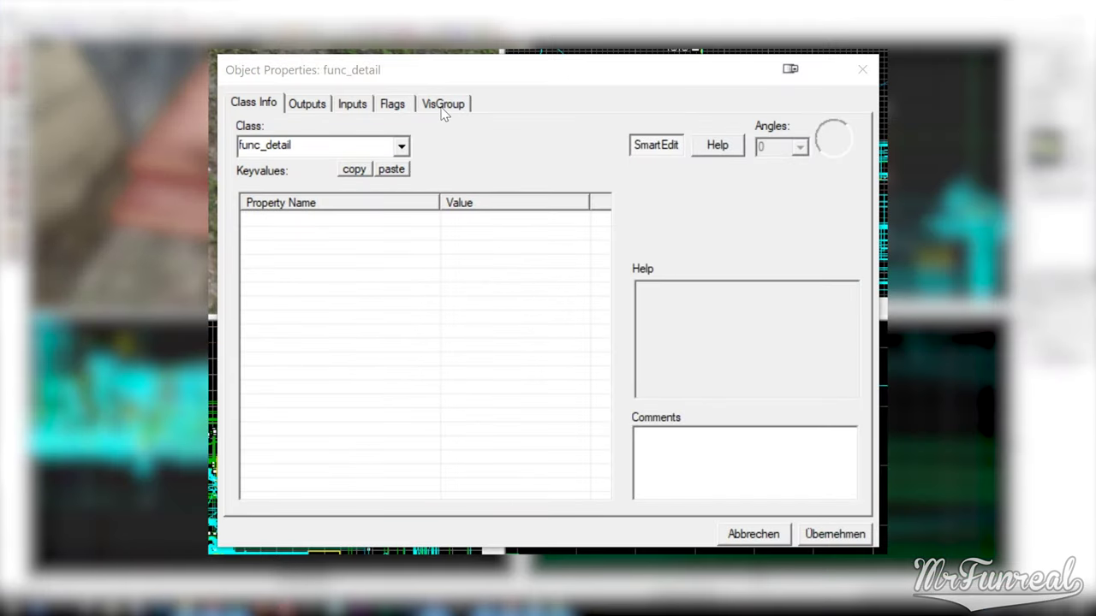
Create a visgroup named hidden_brushes_now_props and assign the func_detail steps to it
{"action": "left_click", "coordinate": [444, 110]}
{"action": "left_click", "coordinate": [792, 485]}
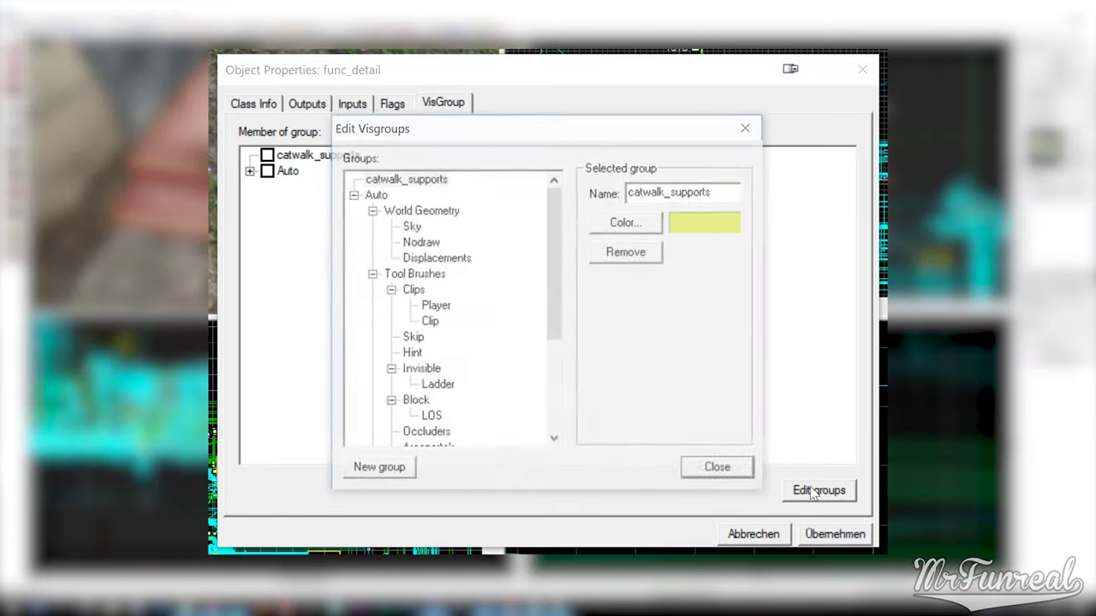
{"action": "left_click", "coordinate": [399, 476]}
{"action": "left_click_drag", "start_coordinate": [680, 184], "coordinate": [596, 197]}
{"action": "type", "text": "hidden_brushes"}
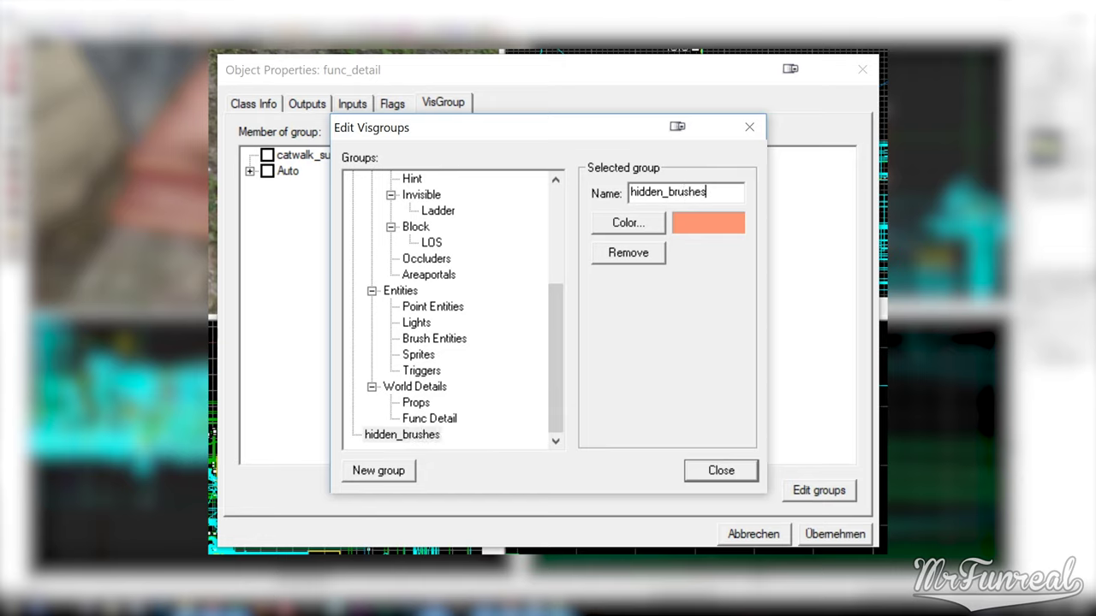
{"action": "type", "text": "_now_p"}
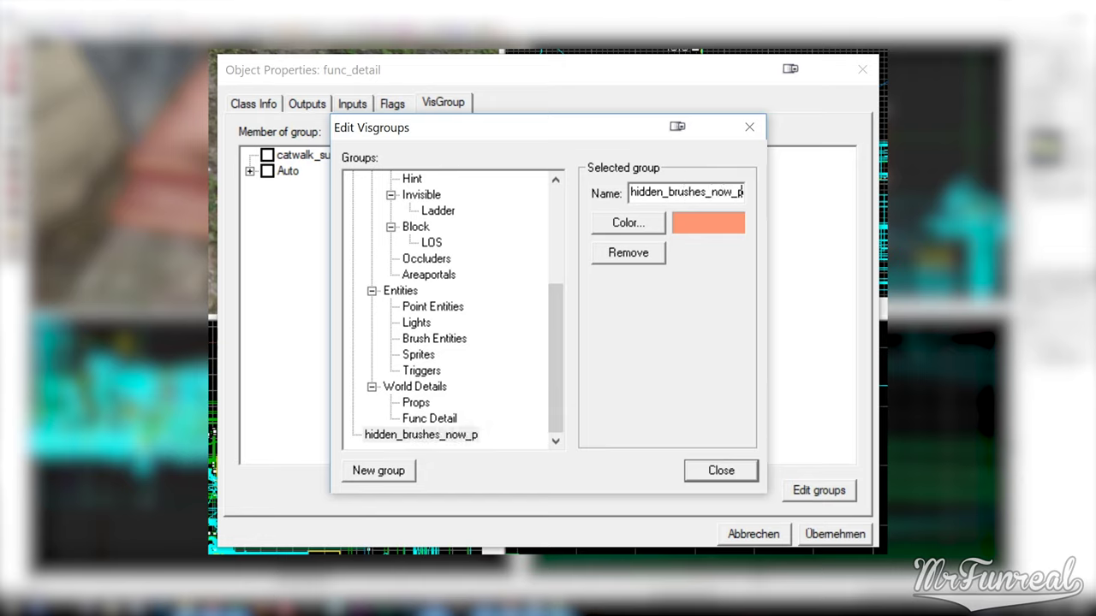
{"action": "type", "text": "rops"}
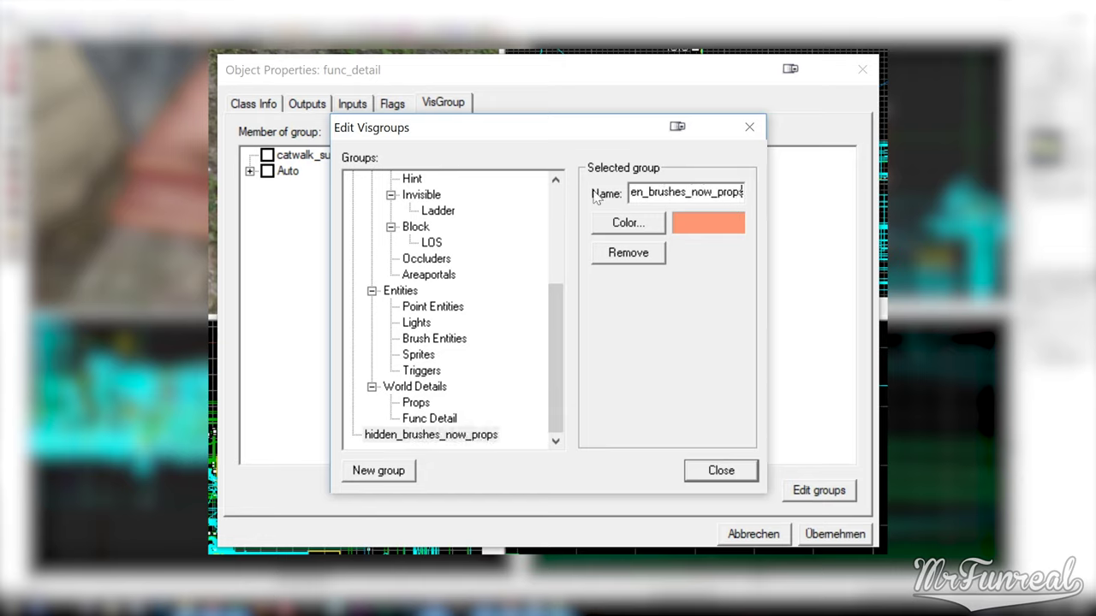
{"action": "left_click", "coordinate": [720, 471]}
{"action": "left_click", "coordinate": [856, 540]}
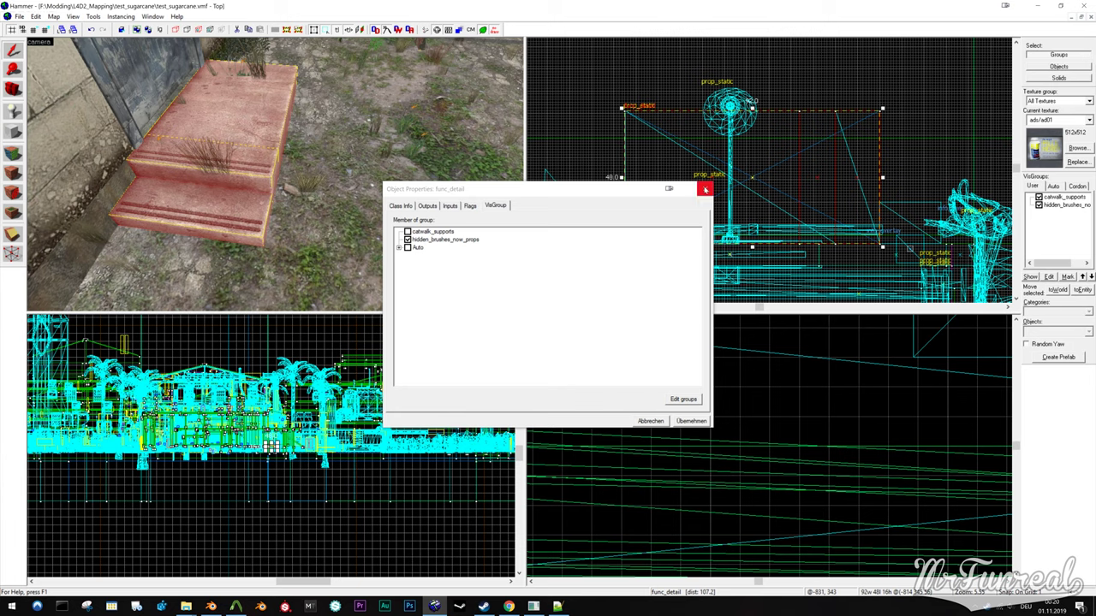
{"action": "left_click", "coordinate": [862, 69]}
Add the wedge solid beneath the steps to the hidden_brushes_now_props visgroup
{"action": "key", "text": "z"}
{"action": "key", "text": "w"}
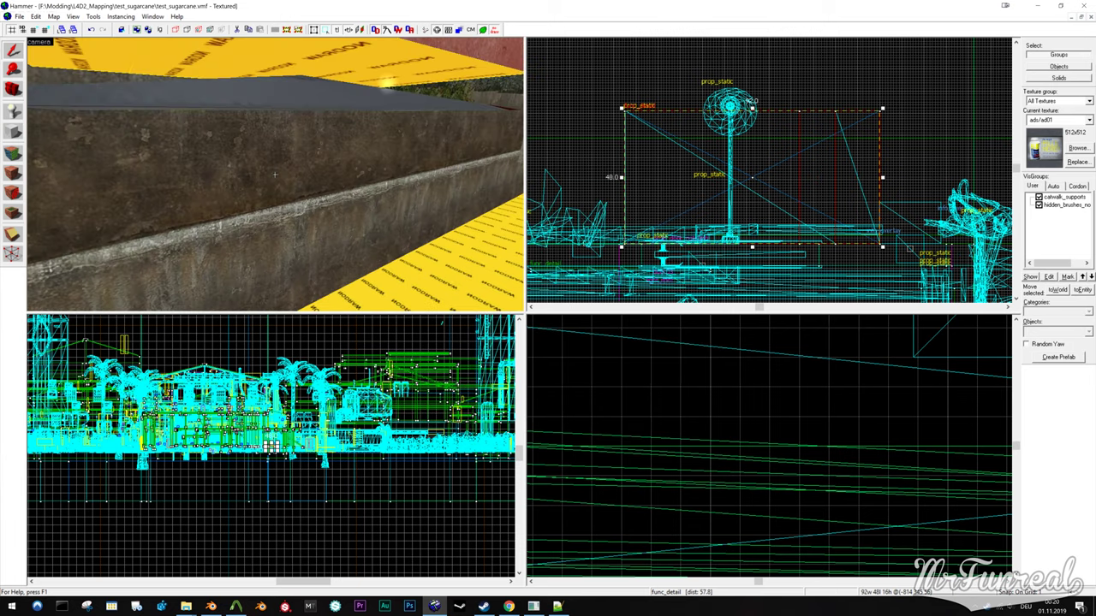
{"action": "left_click", "coordinate": [317, 171]}
{"action": "key", "text": "alt+Return"}
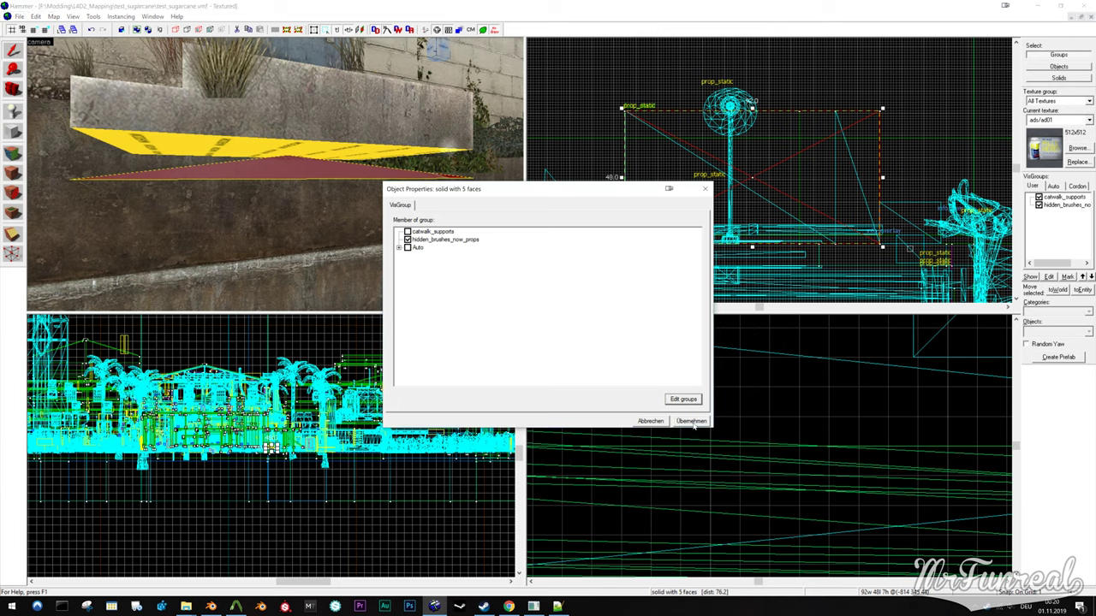
{"action": "left_click", "coordinate": [702, 189]}
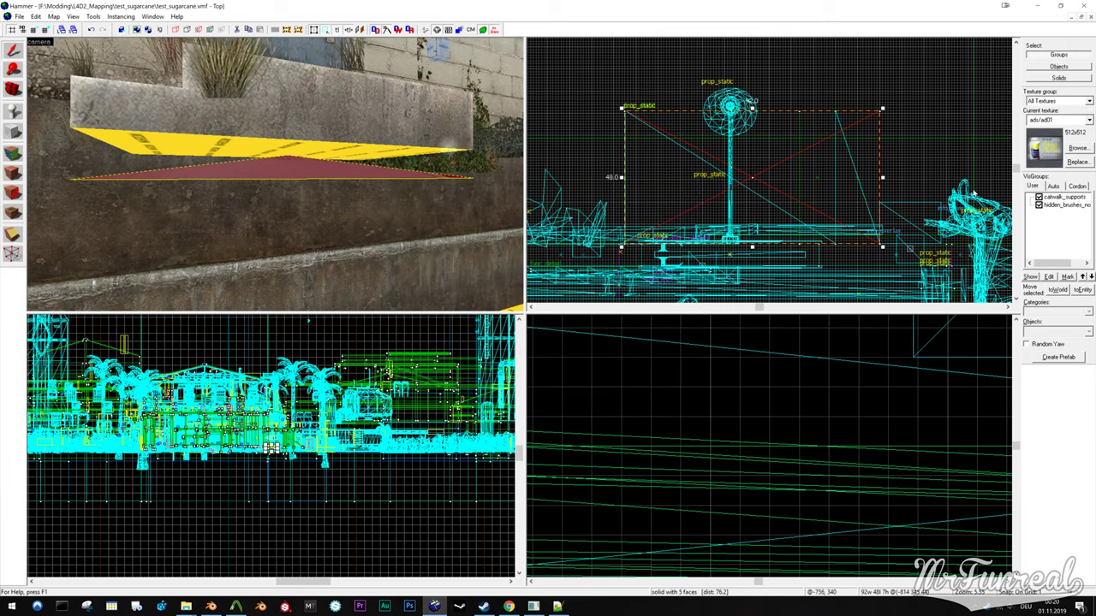
Hide the hidden_brushes_now_props visgroup so only the stonestep prop remains at the door
{"action": "left_click", "coordinate": [347, 135]}
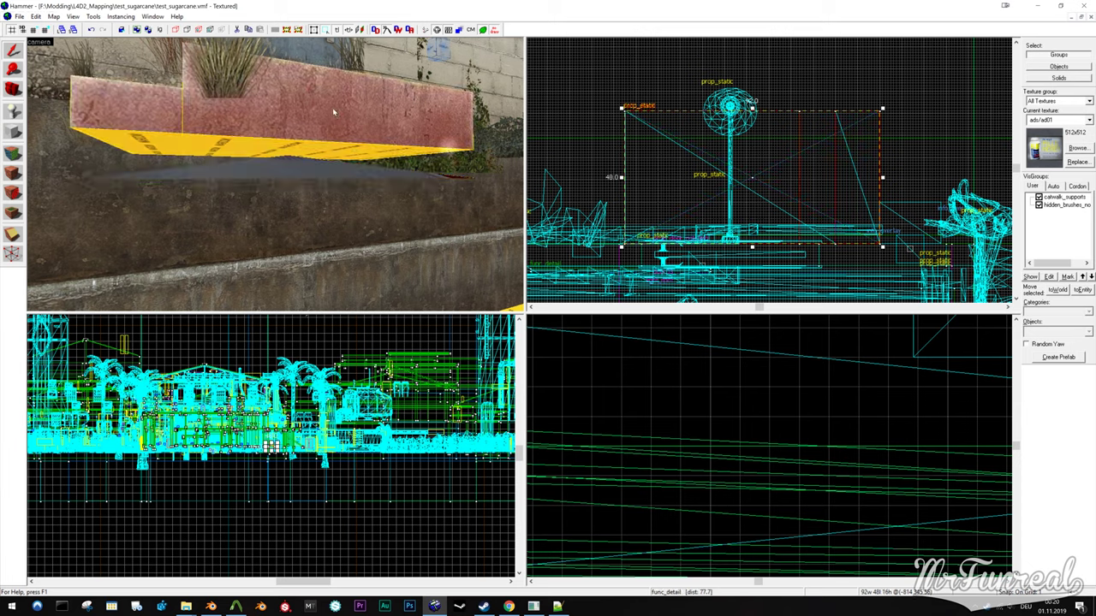
{"action": "key", "text": "h"}
{"action": "left_click", "coordinate": [322, 106]}
{"action": "key", "text": "u"}
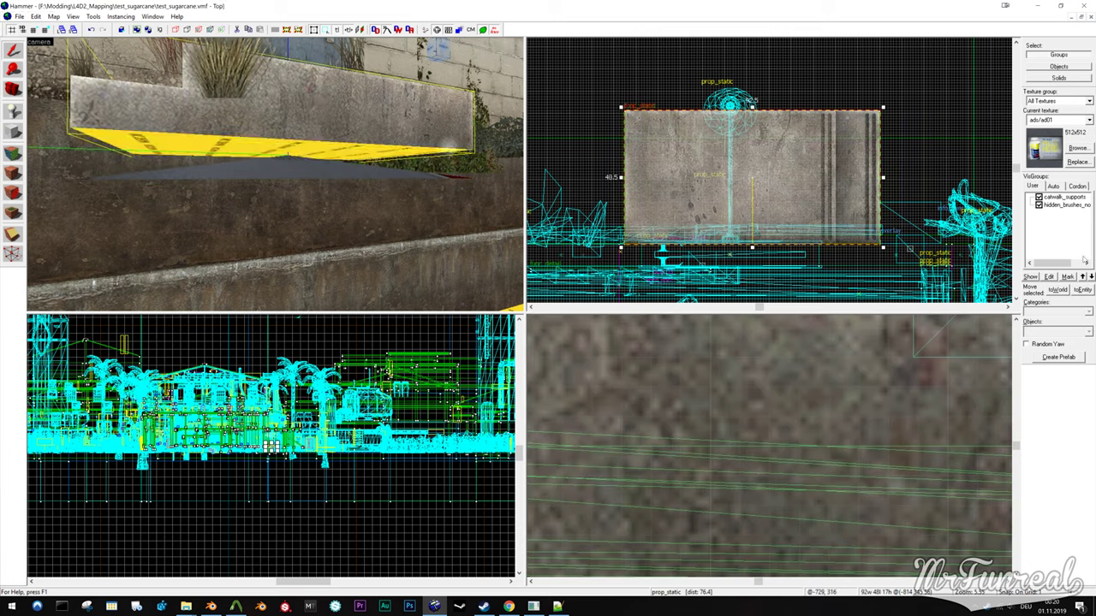
{"action": "left_click", "coordinate": [1039, 206]}
Examine the stonestep prop at the door and look through the factory interior to the red ladder at the catwalk
{"action": "left_click", "coordinate": [341, 208]}
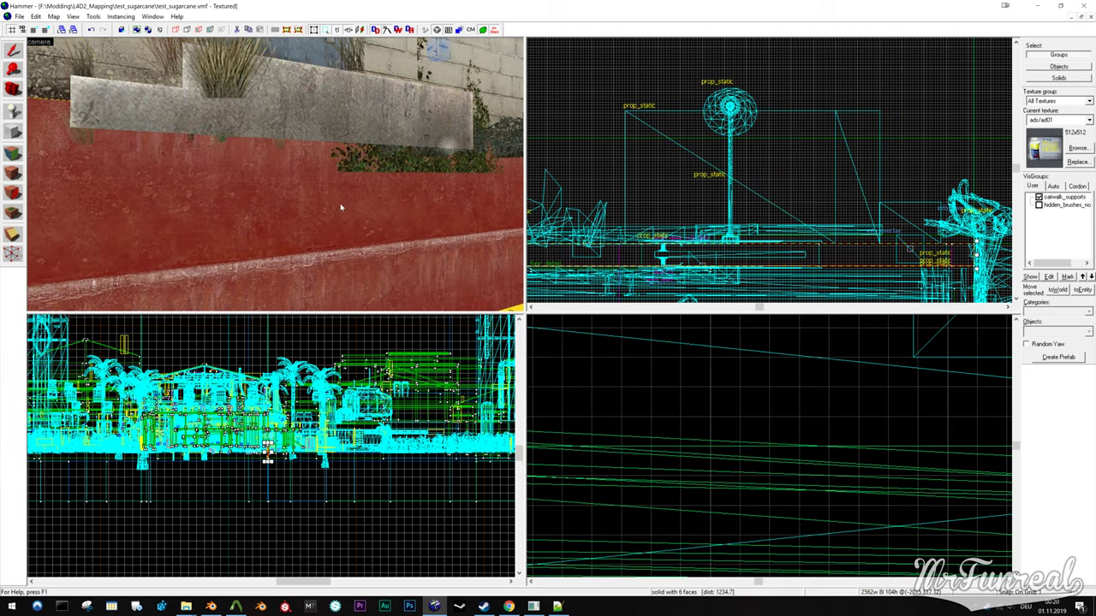
{"action": "key", "text": "z"}
{"action": "key", "text": "s"}
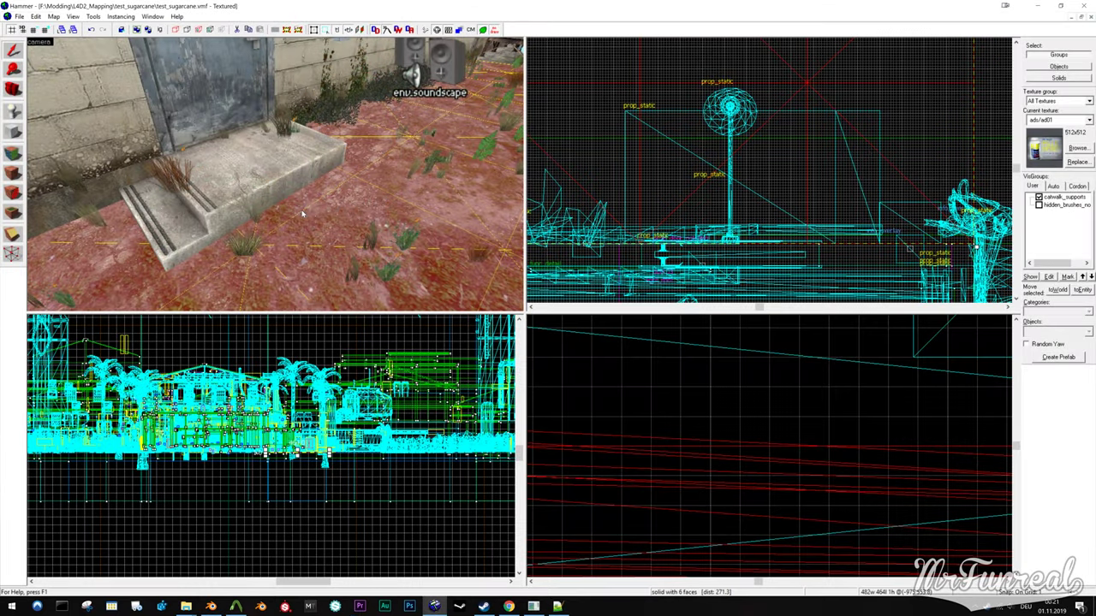
{"action": "key", "text": "w"}
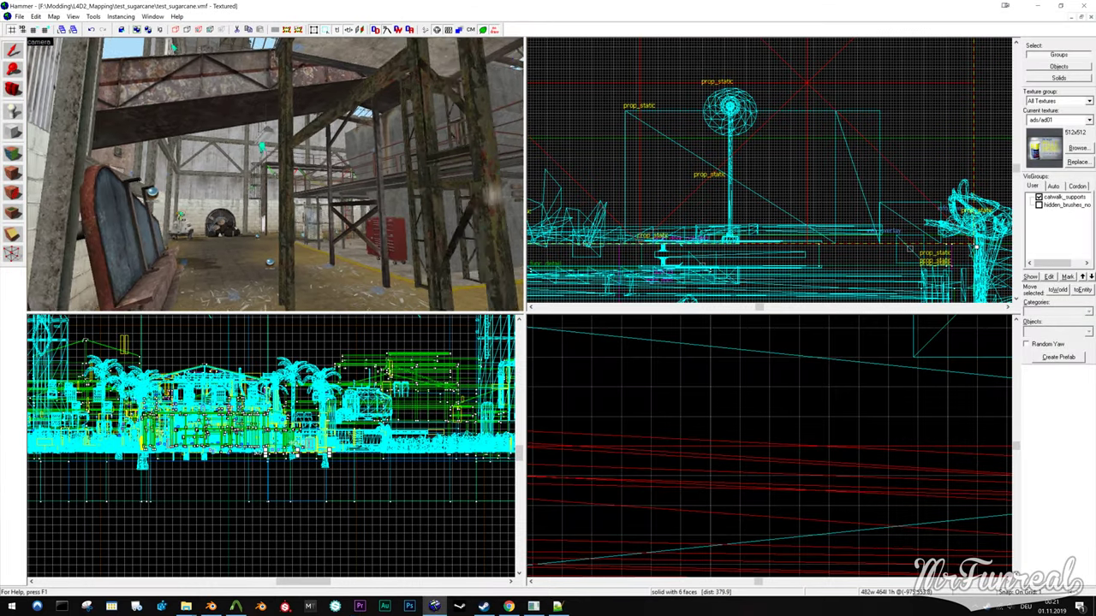
{"action": "key", "text": "w"}
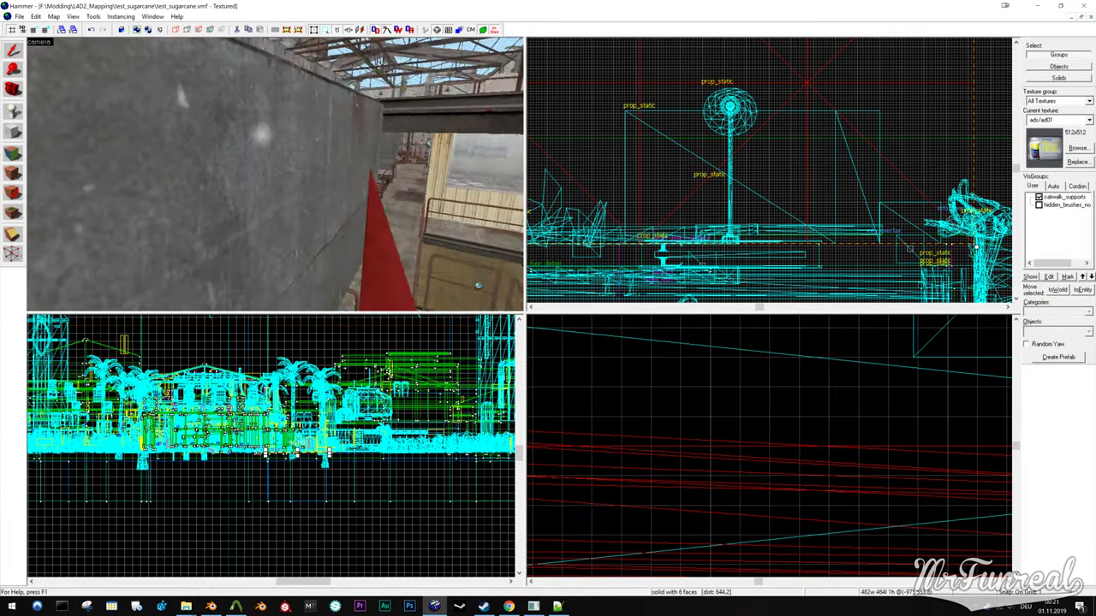
{"action": "key", "text": "w"}
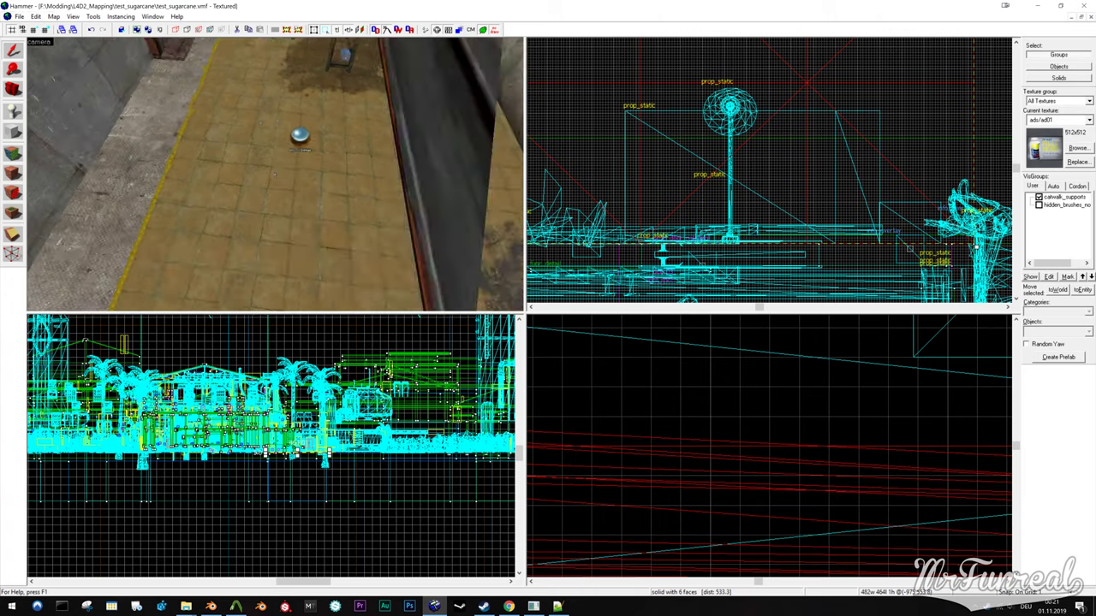
{"action": "key", "text": "s"}
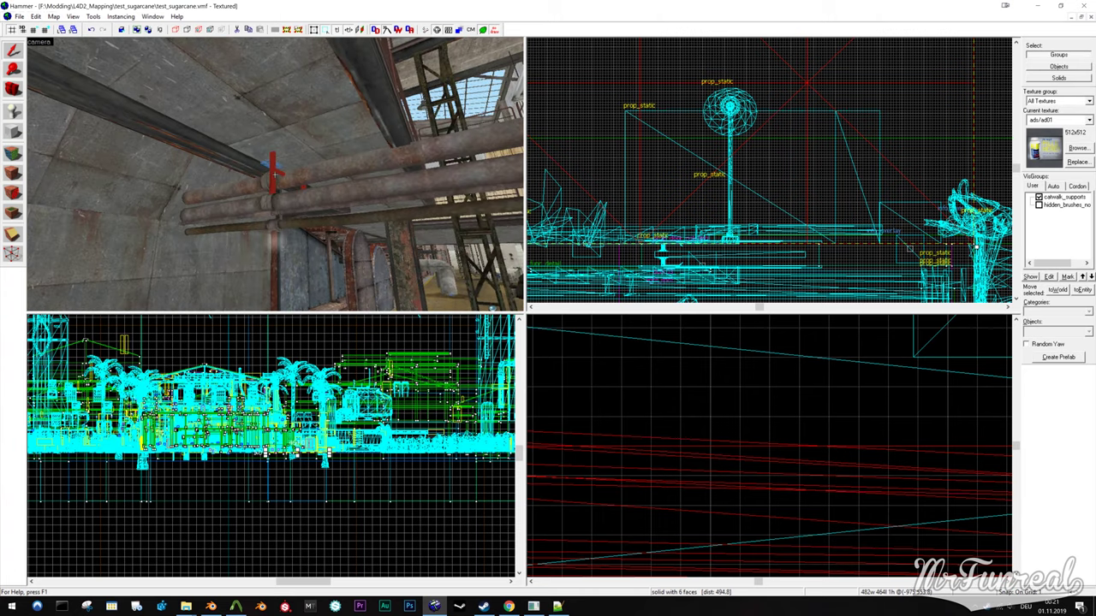
{"action": "key", "text": "w"}
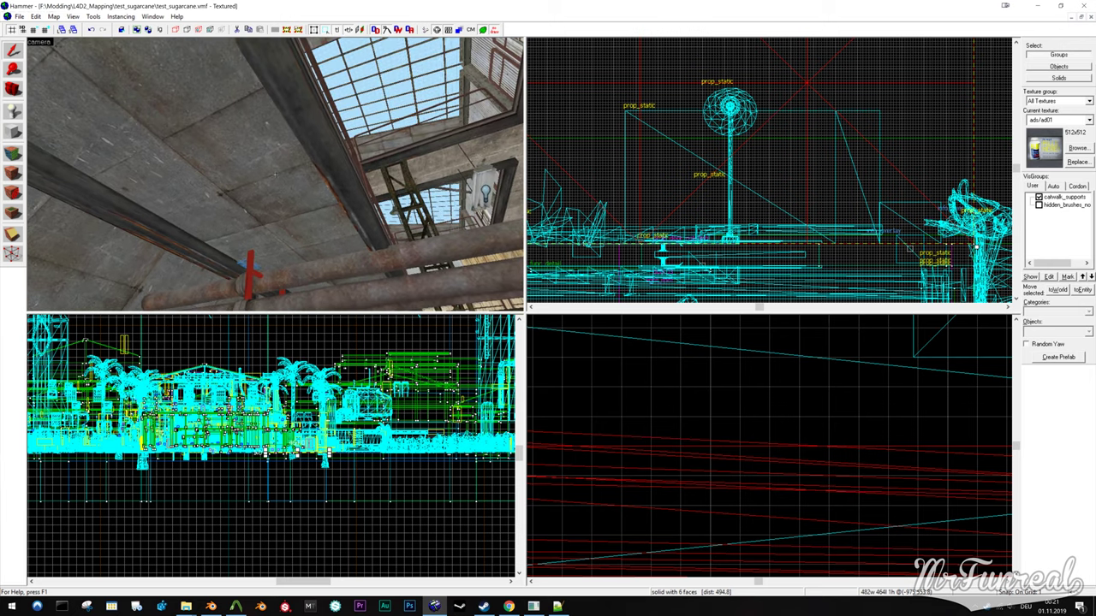
{"action": "key", "text": "s"}
{"action": "key", "text": "z"}
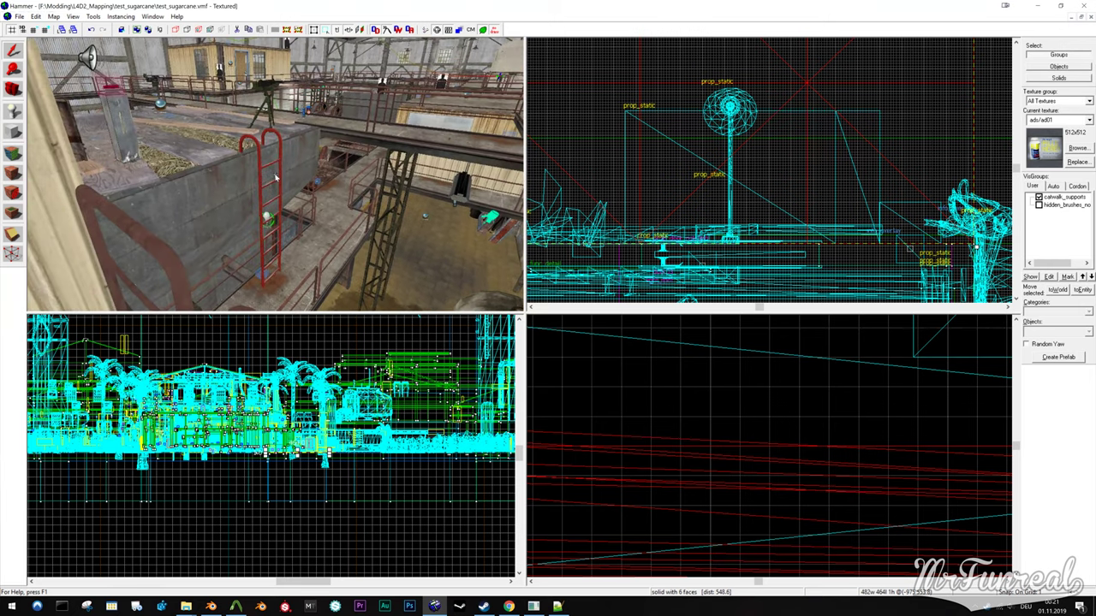
Select the red ladder prop together with the individual wall and floor solids around it, ignoring their group
{"action": "left_click", "coordinate": [277, 143]}
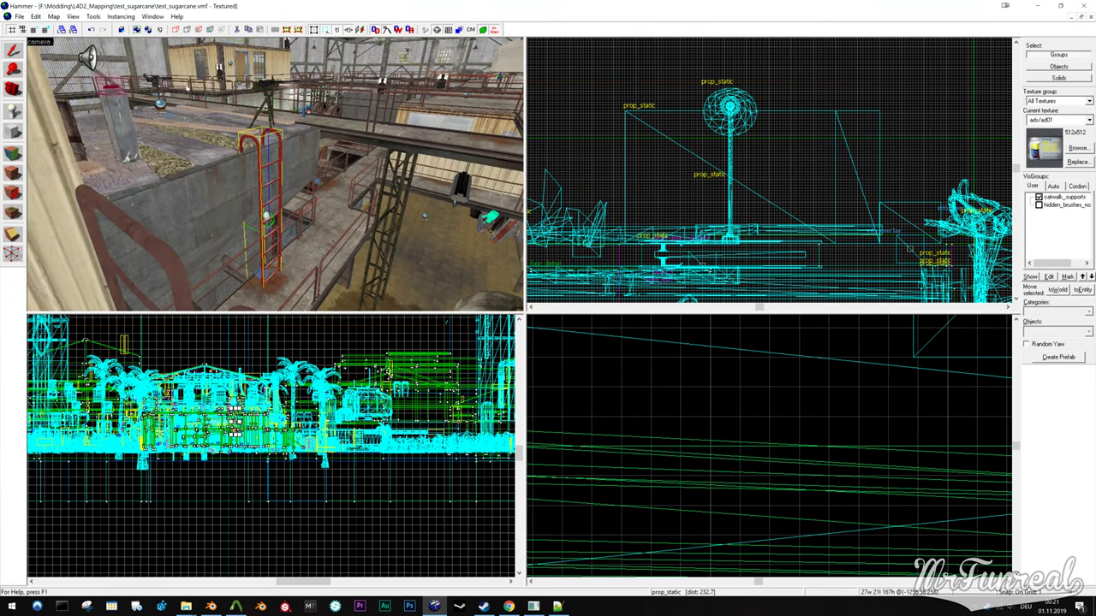
{"action": "left_click", "coordinate": [205, 180]}
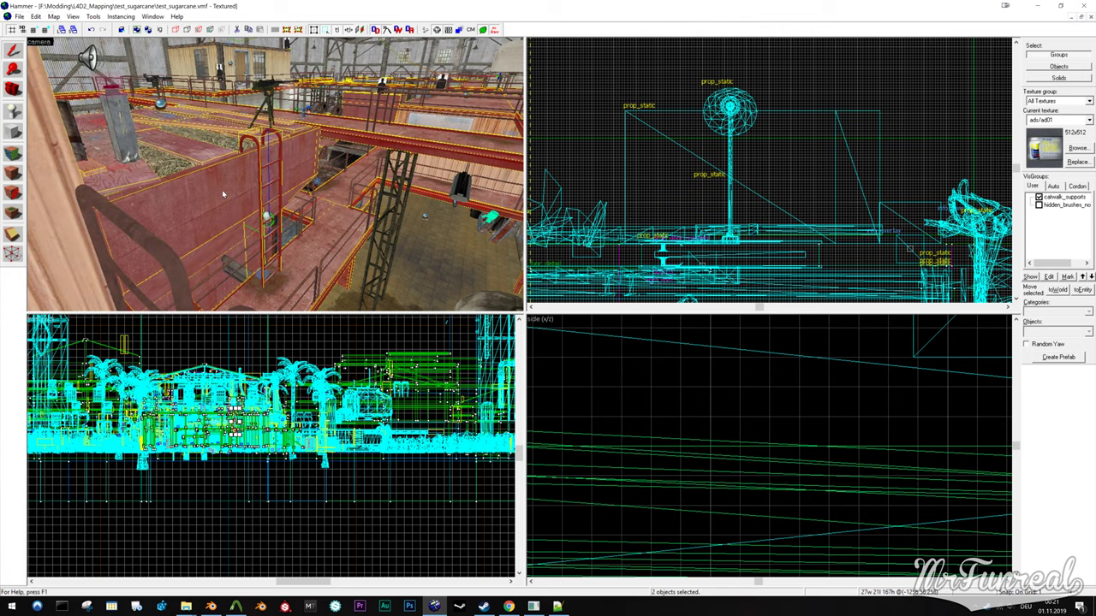
{"action": "left_click", "coordinate": [159, 33]}
{"action": "left_click", "coordinate": [257, 145]}
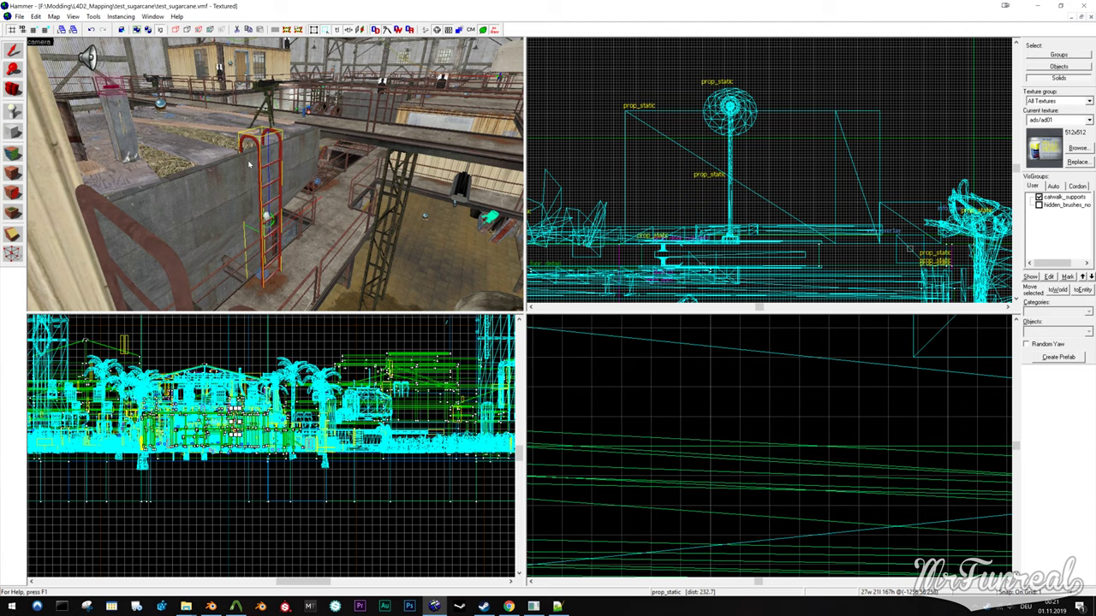
{"action": "left_click", "coordinate": [249, 178], "text": "ctrl"}
{"action": "left_click", "coordinate": [229, 254], "text": "ctrl"}
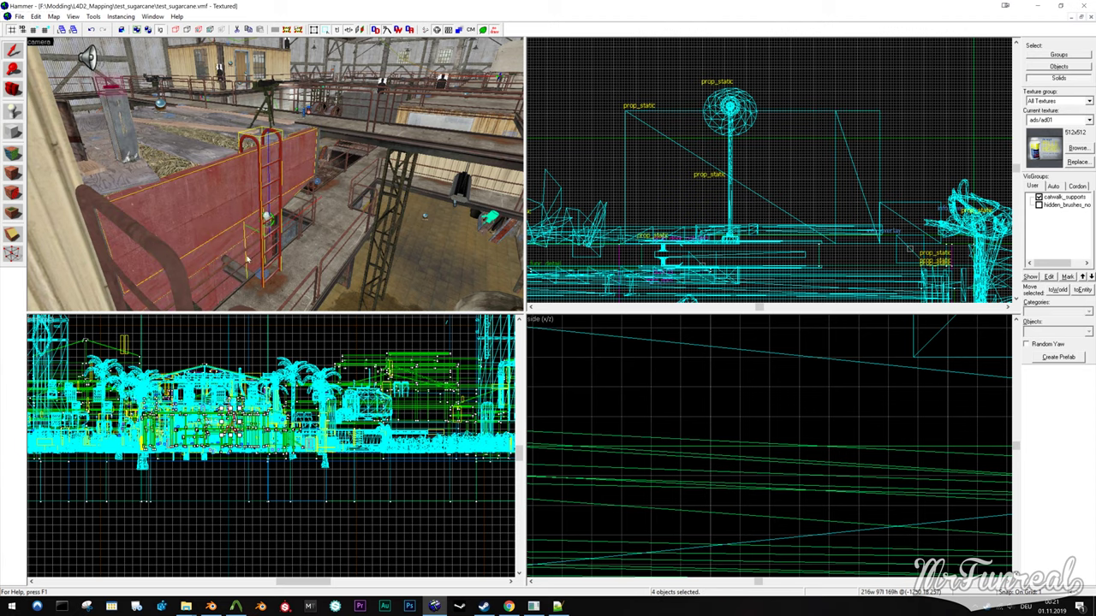
{"action": "left_click", "coordinate": [306, 264], "text": "ctrl"}
{"action": "key", "text": "z"}
{"action": "key", "text": "w"}
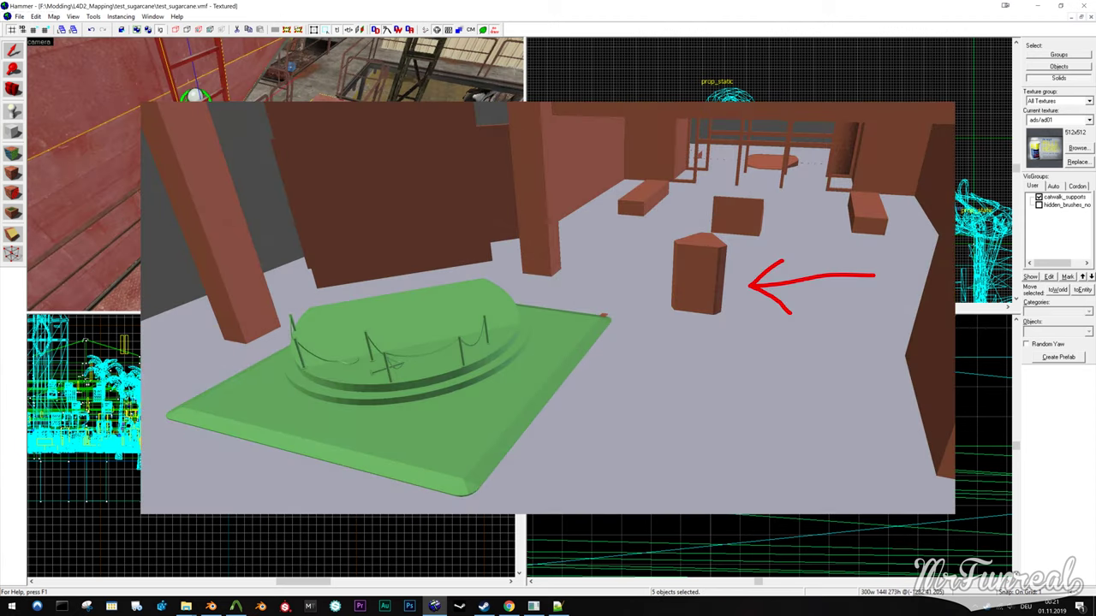
{"action": "key", "text": "w"}
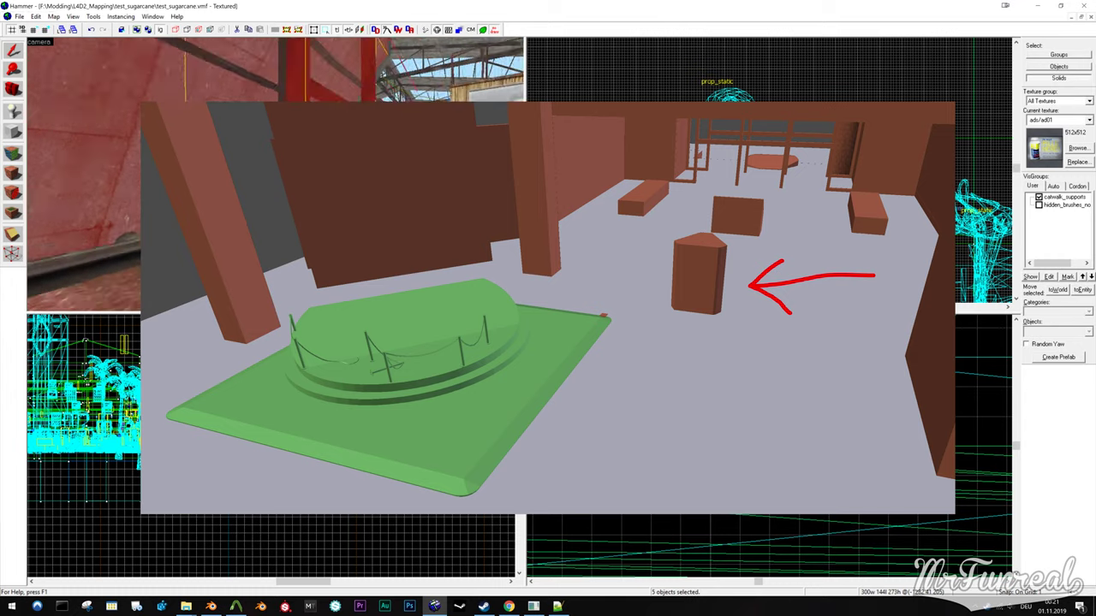
{"action": "key", "text": "w"}
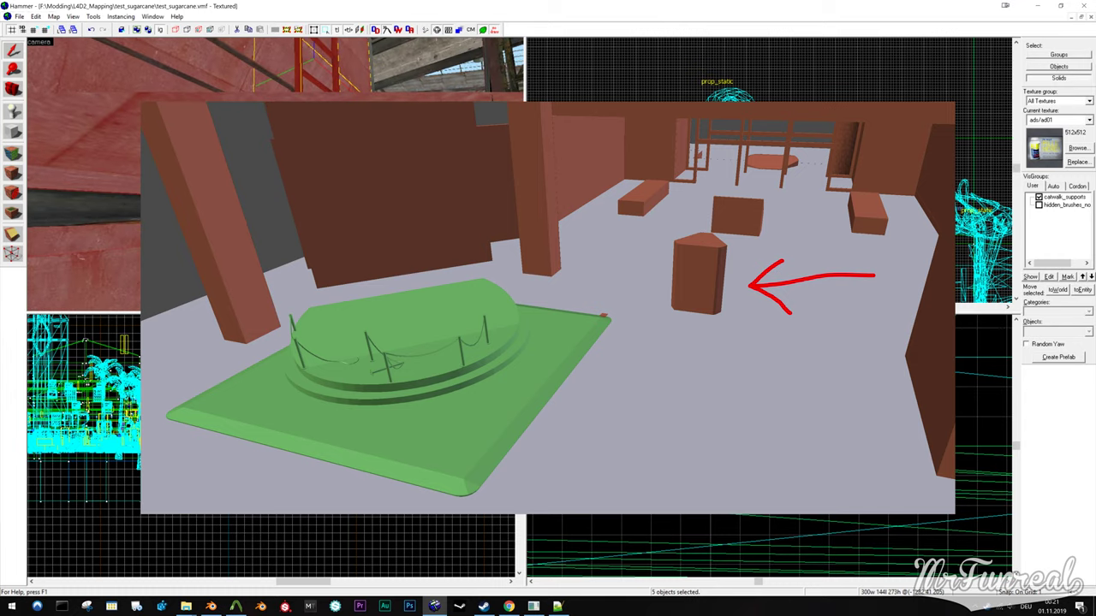
{"action": "key", "text": "s"}
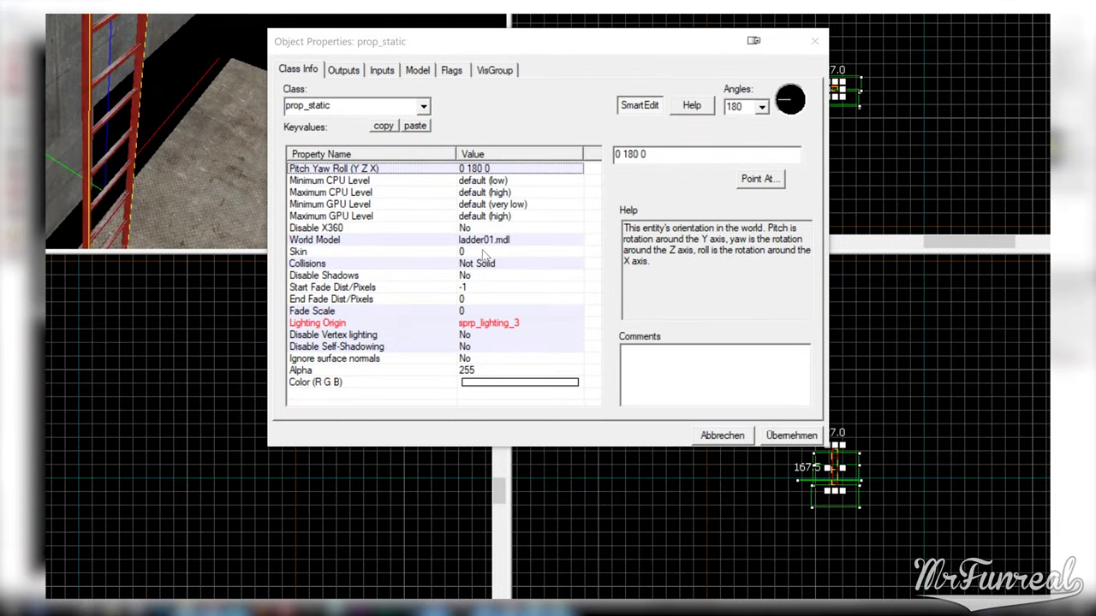
Set the ladder prop's world model to models/editor/axis_helper.mdl and make the grid finer around its origin
{"action": "left_click", "coordinate": [493, 240]}
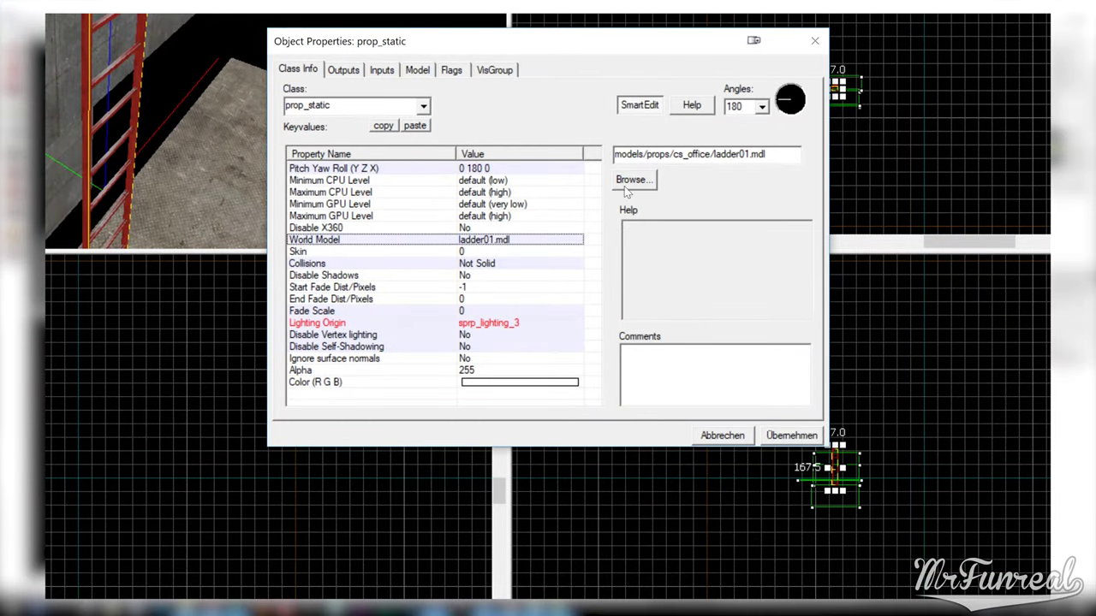
{"action": "left_click", "coordinate": [631, 182]}
{"action": "type", "text": "axis"}
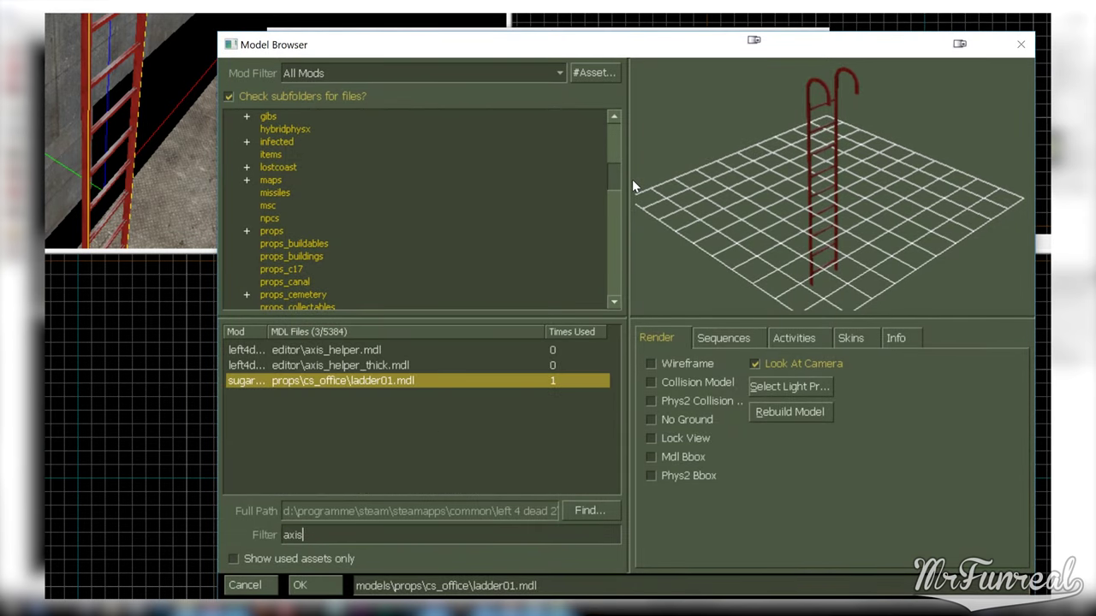
{"action": "left_click", "coordinate": [351, 350]}
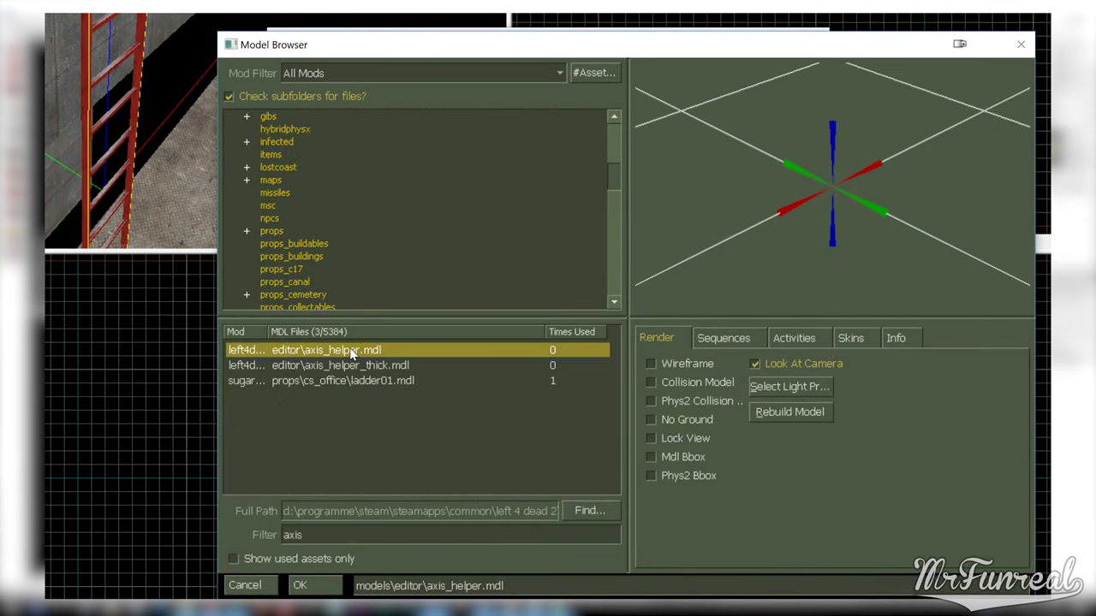
{"action": "double_click", "coordinate": [351, 350]}
{"action": "left_click", "coordinate": [787, 436]}
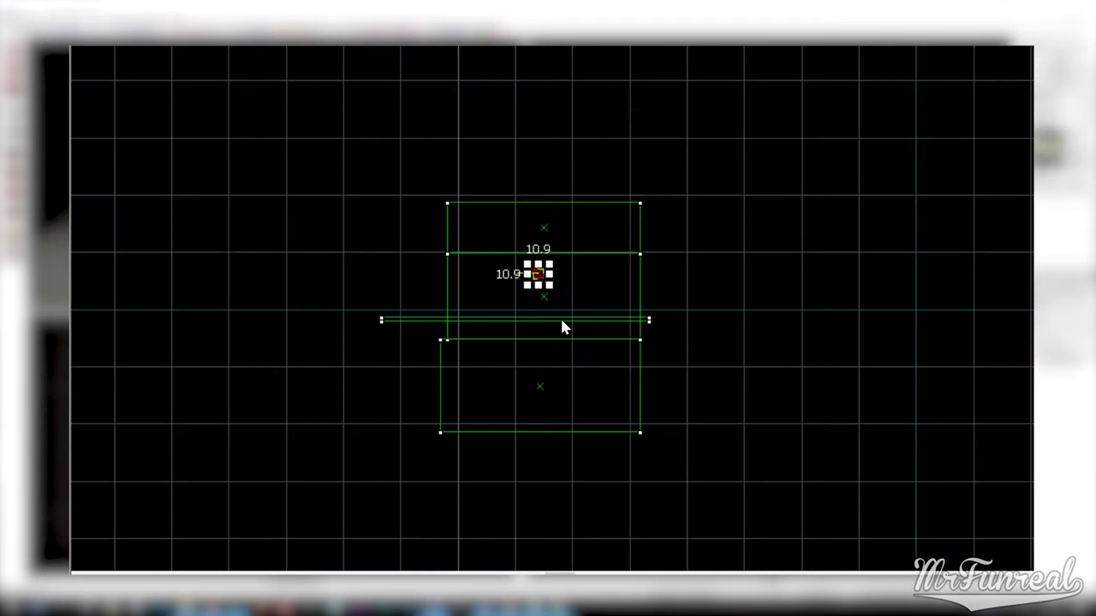
{"action": "scroll", "coordinate": [561, 326], "scroll_direction": "down", "scroll_amount": 3}
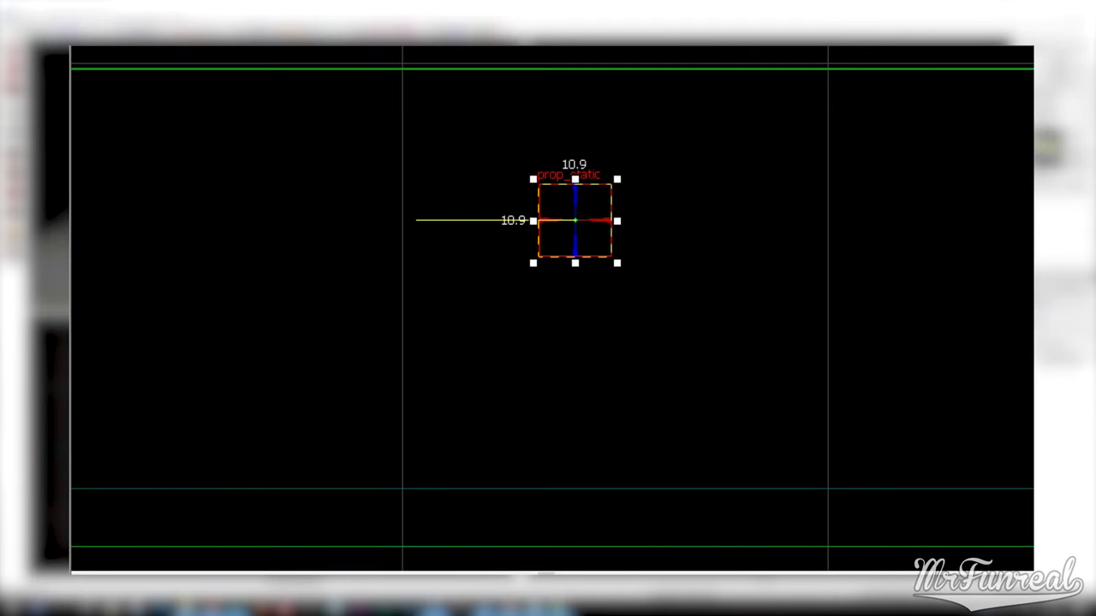
{"action": "key", "text": "bracketleft"}
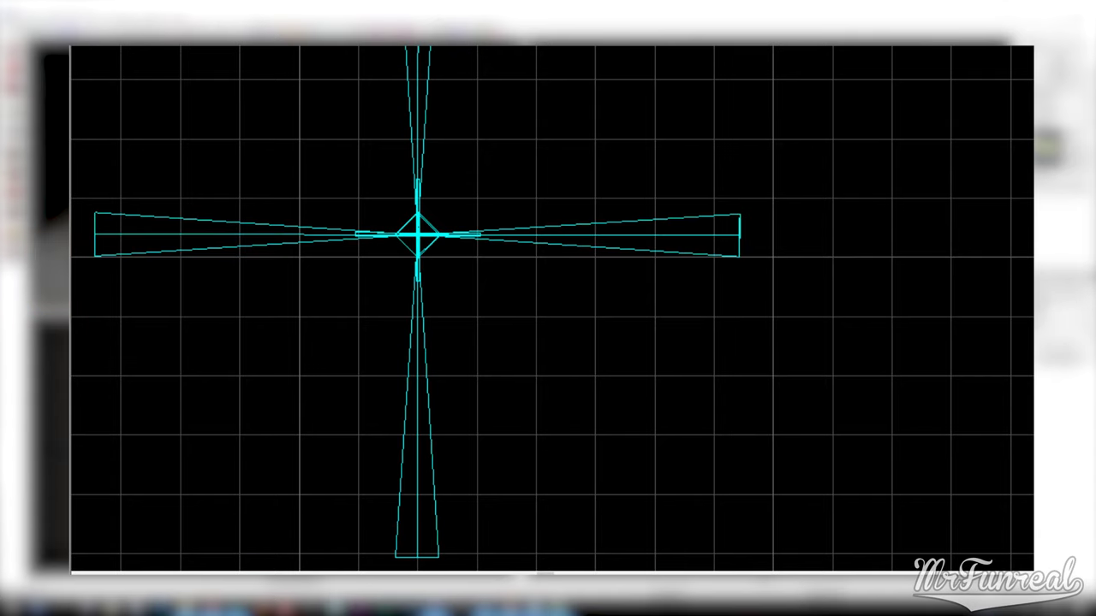
Draw a brush 5 units wide just below the axis helper and extend it downward to about 8 units tall
{"action": "left_click_drag", "start_coordinate": [394, 267], "coordinate": [229, 396]}
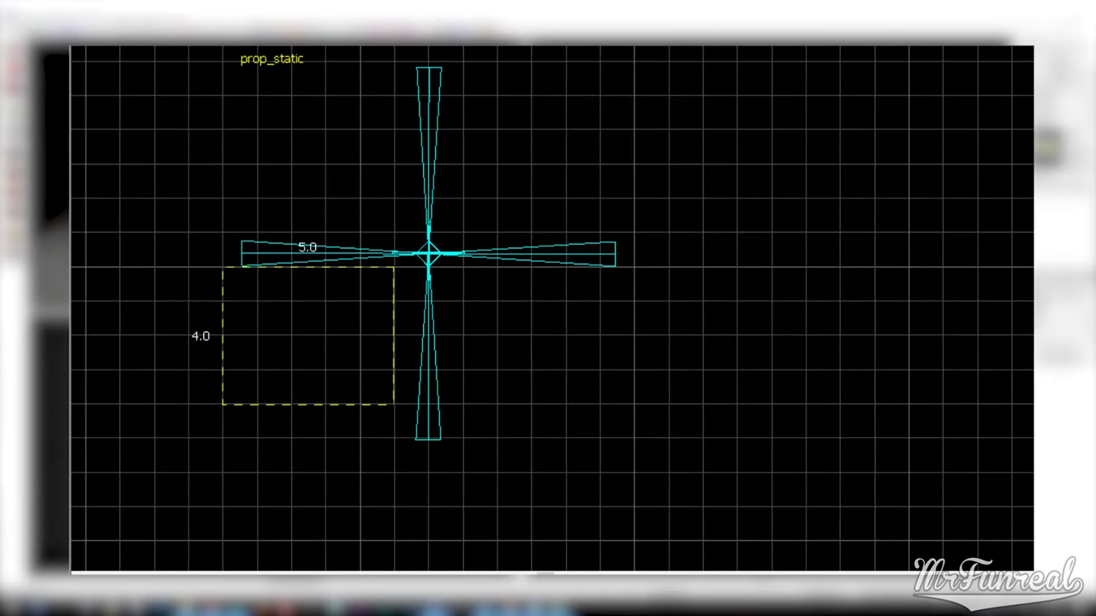
{"action": "left_click_drag", "start_coordinate": [309, 412], "coordinate": [309, 541]}
{"action": "key", "text": "Return"}
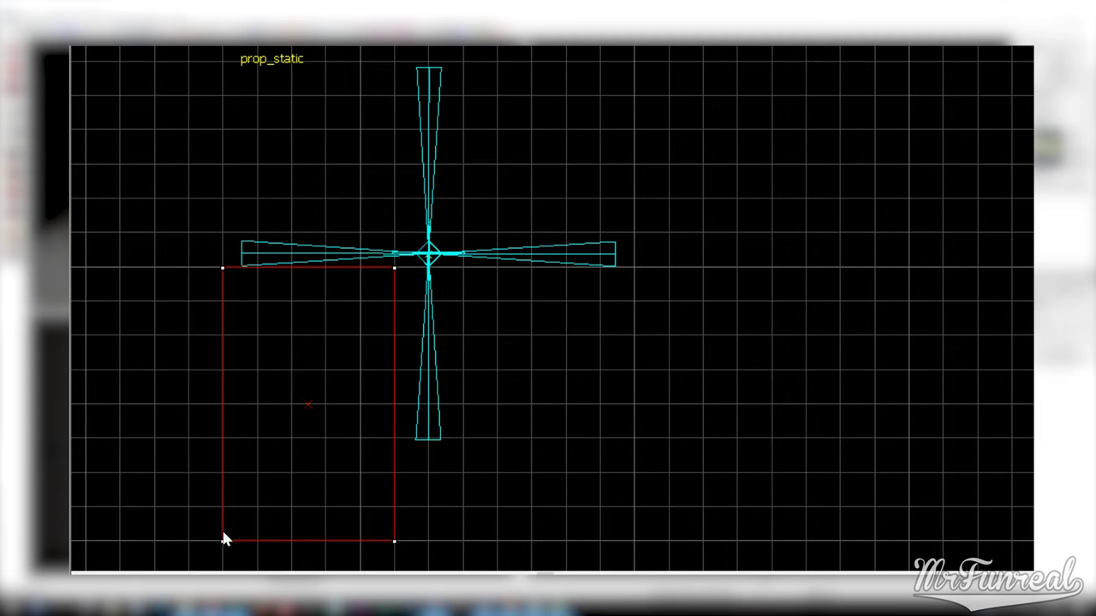
Clip the brush with two diagonal cuts into a symmetrical triangular wedge 5 units wide with its tip pointing up
{"action": "left_click_drag", "start_coordinate": [223, 534], "coordinate": [187, 557]}
{"action": "key", "text": "Return"}
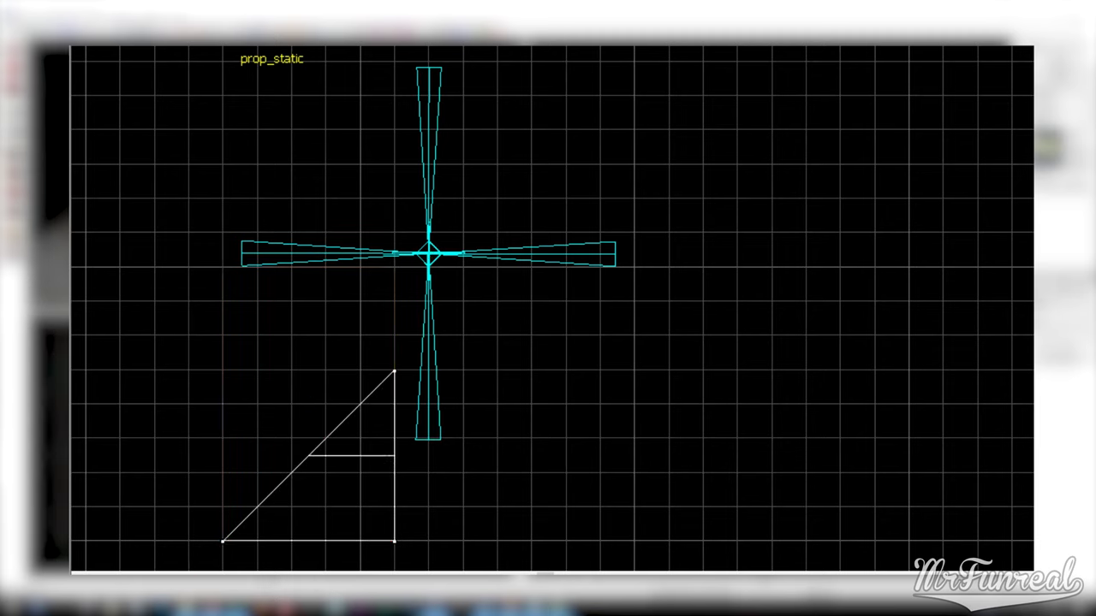
{"action": "key", "text": "shift+x"}
{"action": "key", "text": "Return"}
{"action": "key", "text": "shift+v"}
{"action": "key", "text": "shift+x"}
{"action": "left_click_drag", "start_coordinate": [291, 438], "coordinate": [269, 418]}
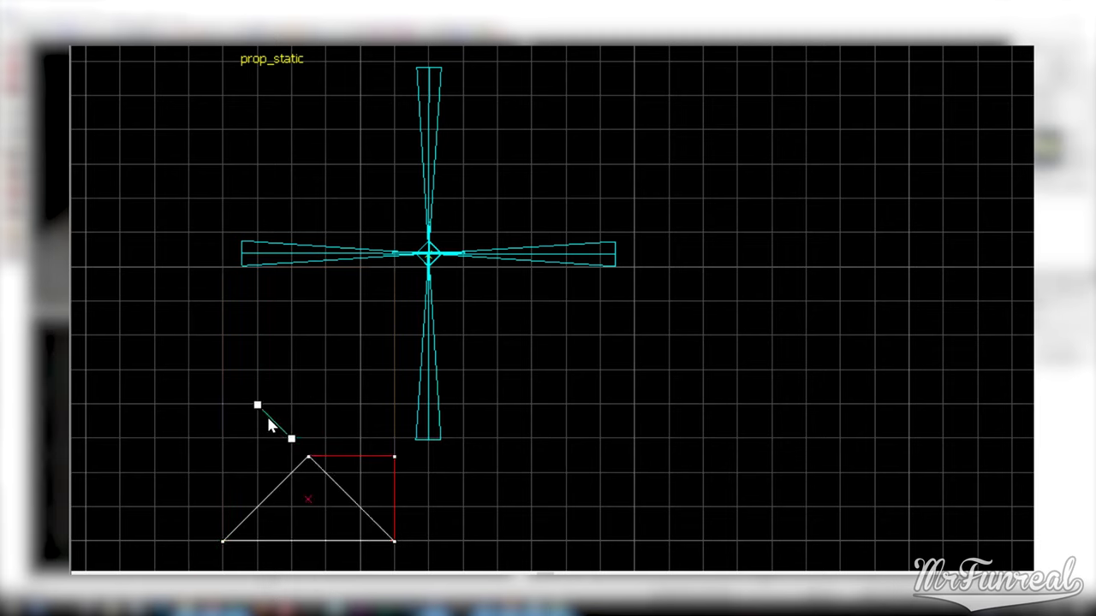
{"action": "key", "text": "Return"}
{"action": "key", "text": "shift+v"}
Move the triangular wedge so its tip sits at the centre of the axis helper
{"action": "left_click_drag", "start_coordinate": [323, 448], "coordinate": [445, 243]}
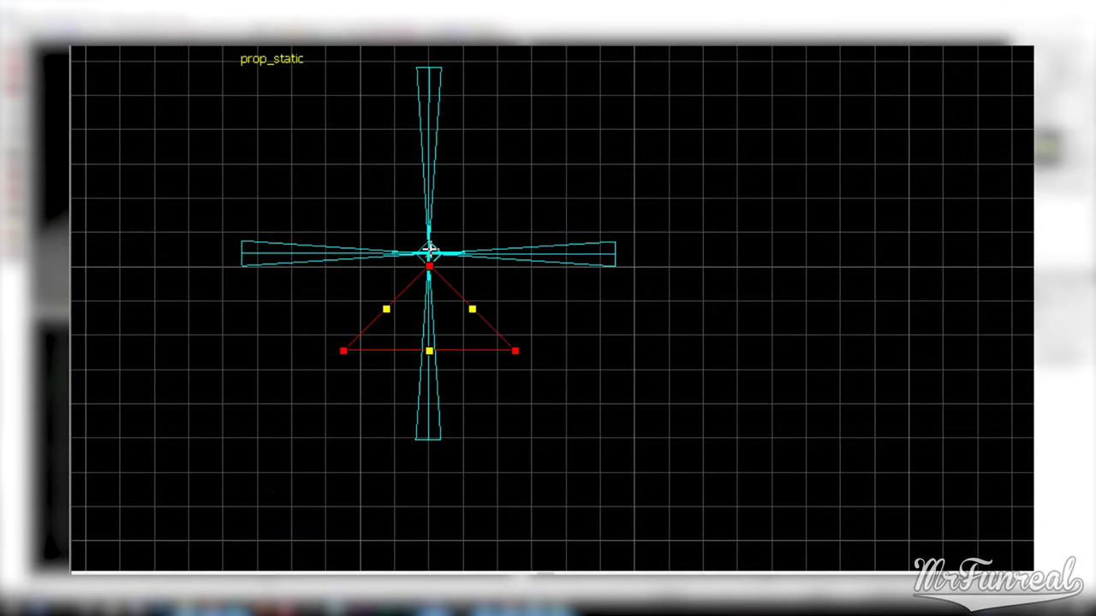
{"action": "scroll", "coordinate": [419, 250], "scroll_direction": "up", "scroll_amount": 5}
{"action": "mouse_move", "coordinate": [545, 245]}
{"action": "left_mouse_down"}
{"action": "mouse_move", "coordinate": [262, 381]}
{"action": "mouse_move", "coordinate": [545, 176]}
{"action": "mouse_move", "coordinate": [531, 233]}
{"action": "left_mouse_up"}
{"action": "scroll", "coordinate": [535, 236], "scroll_direction": "down", "scroll_amount": 3}
{"action": "scroll", "coordinate": [587, 257], "scroll_direction": "up", "scroll_amount": 5}
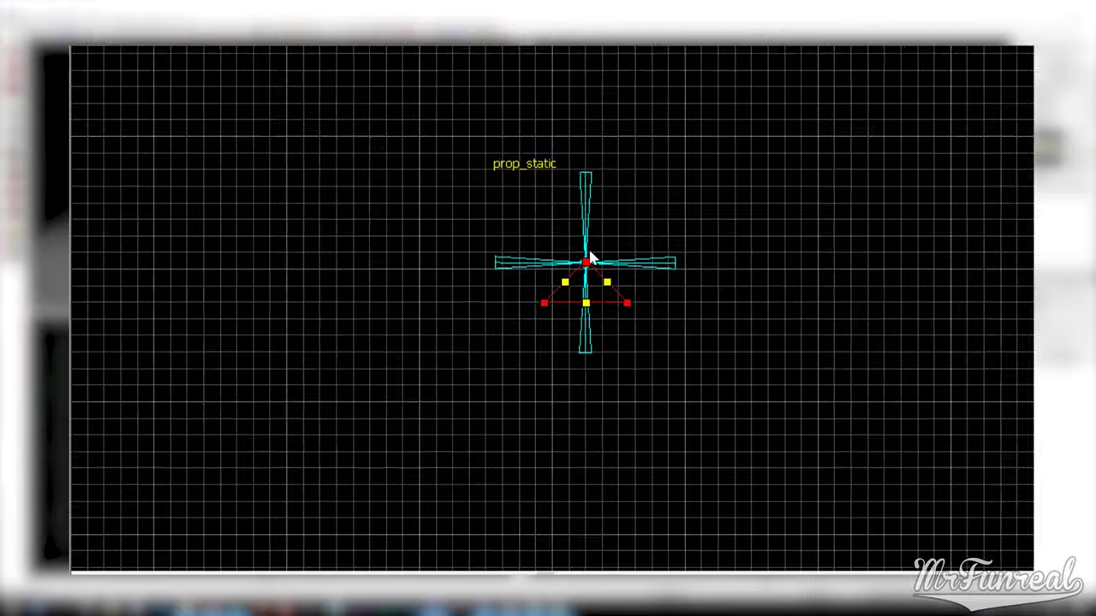
Fine-align the wedge's tip vertex with the exact origin point of the axis helper
{"action": "left_click_drag", "start_coordinate": [621, 291], "coordinate": [573, 381]}
{"action": "scroll", "coordinate": [572, 344], "scroll_direction": "up", "scroll_amount": 4}
{"action": "left_click_drag", "start_coordinate": [534, 399], "coordinate": [625, 243]}
{"action": "scroll", "coordinate": [599, 159], "scroll_direction": "up", "scroll_amount": 1}
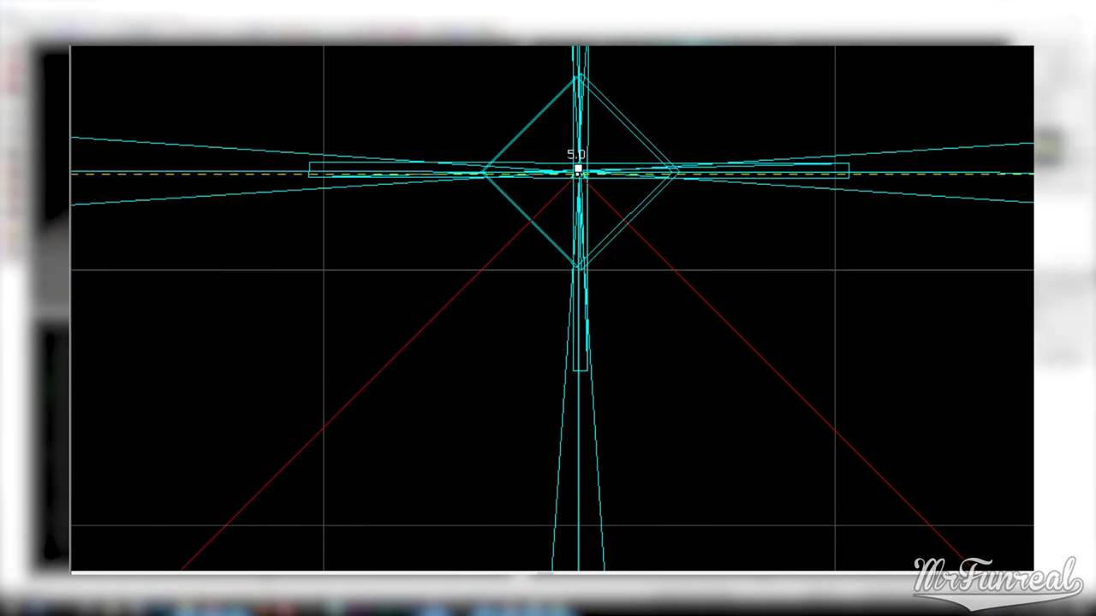
{"action": "mouse_move", "coordinate": [578, 169]}
{"action": "left_mouse_down"}
{"action": "mouse_move", "coordinate": [450, 170]}
{"action": "mouse_move", "coordinate": [574, 154]}
{"action": "left_mouse_up"}
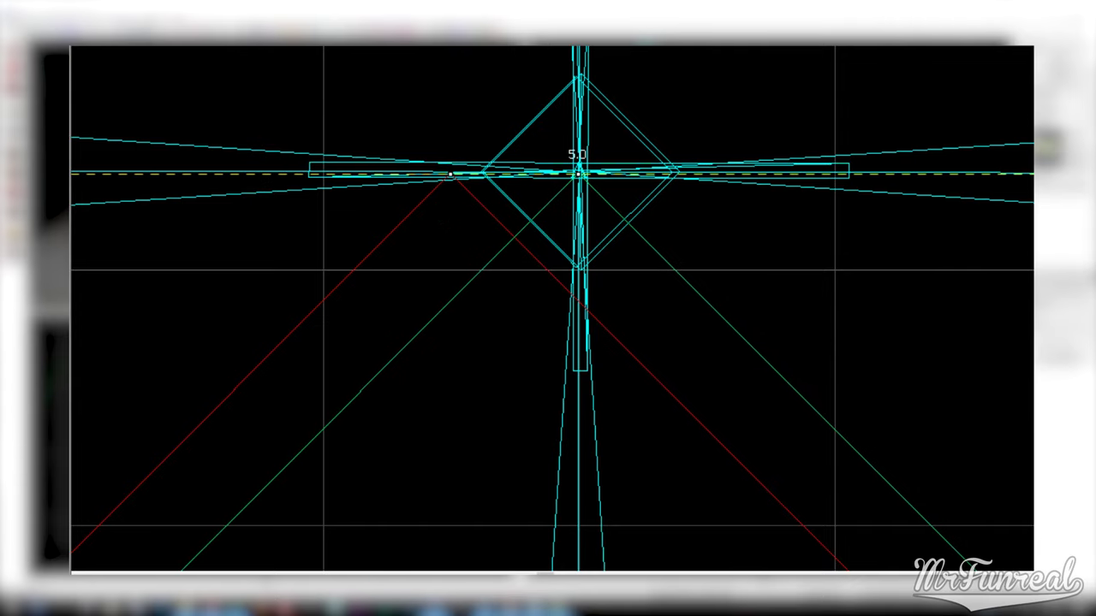
Inspect the wedge beside the catwalk brush in the 3D view and save the map
{"action": "key", "text": "z"}
{"action": "key", "text": "w"}
{"action": "key", "text": "d"}
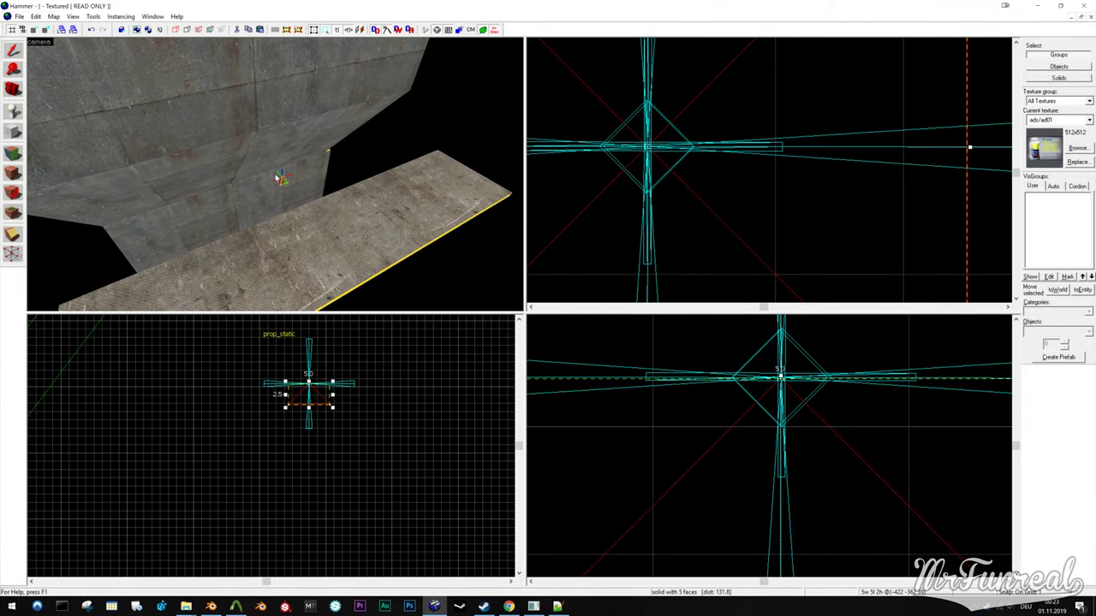
{"action": "key", "text": "ctrl+s"}
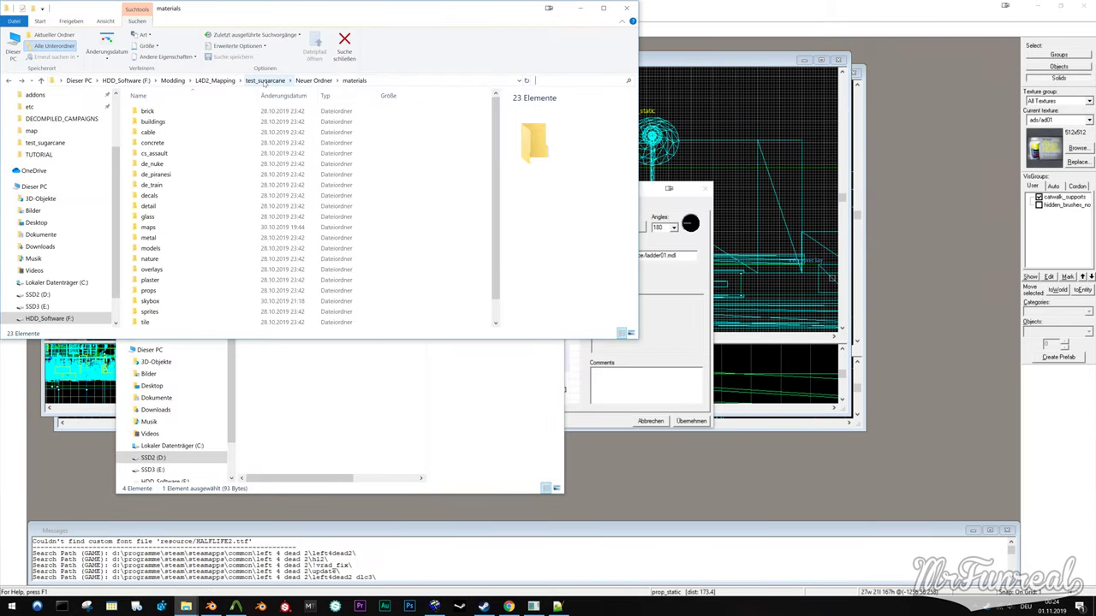
Switch to File Explorer, search for the ladder model and browse the extracted models to props/cs_office
{"action": "double_click", "coordinate": [157, 114]}
{"action": "left_click", "coordinate": [578, 81]}
{"action": "type", "text": "ladder"}
{"action": "left_click", "coordinate": [8, 80]}
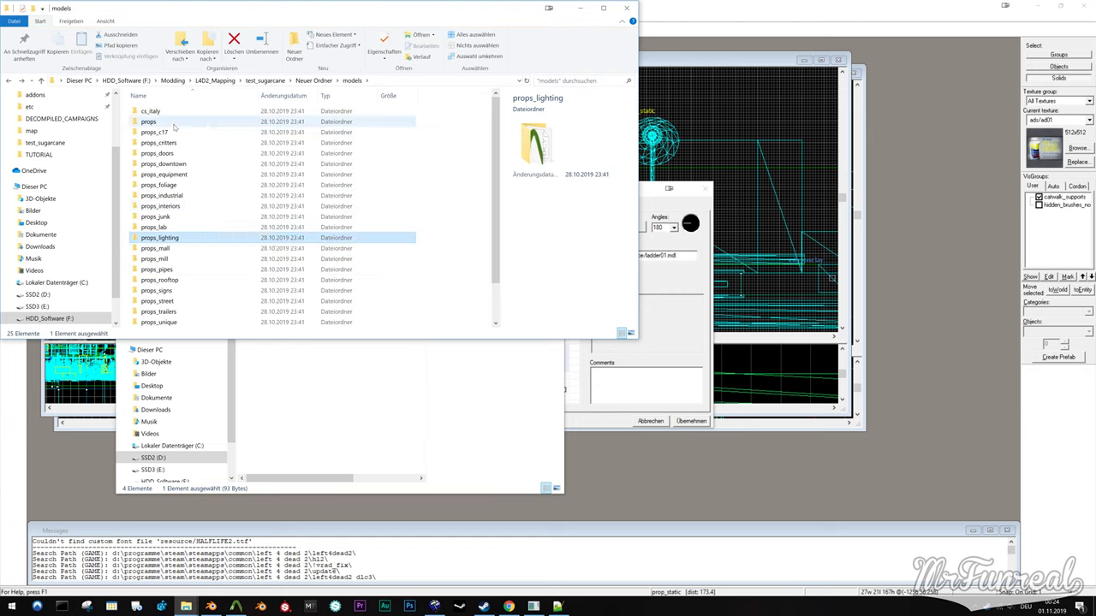
{"action": "double_click", "coordinate": [174, 122]}
{"action": "mouse_move", "coordinate": [185, 606]}
{"action": "left_click", "coordinate": [191, 582]}
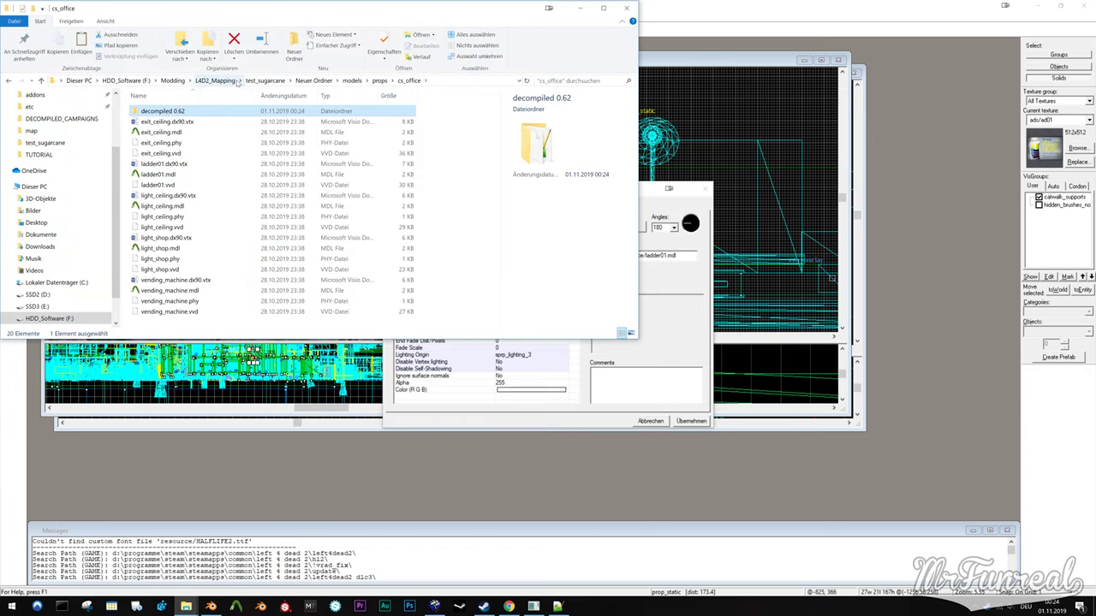
Switch to the Object Viewer, open ladder.bsp from the TUTORIAL map folder and export it as an OBJ
{"action": "left_click", "coordinate": [12, 606]}
{"action": "left_click", "coordinate": [231, 117]}
{"action": "left_click", "coordinate": [244, 128]}
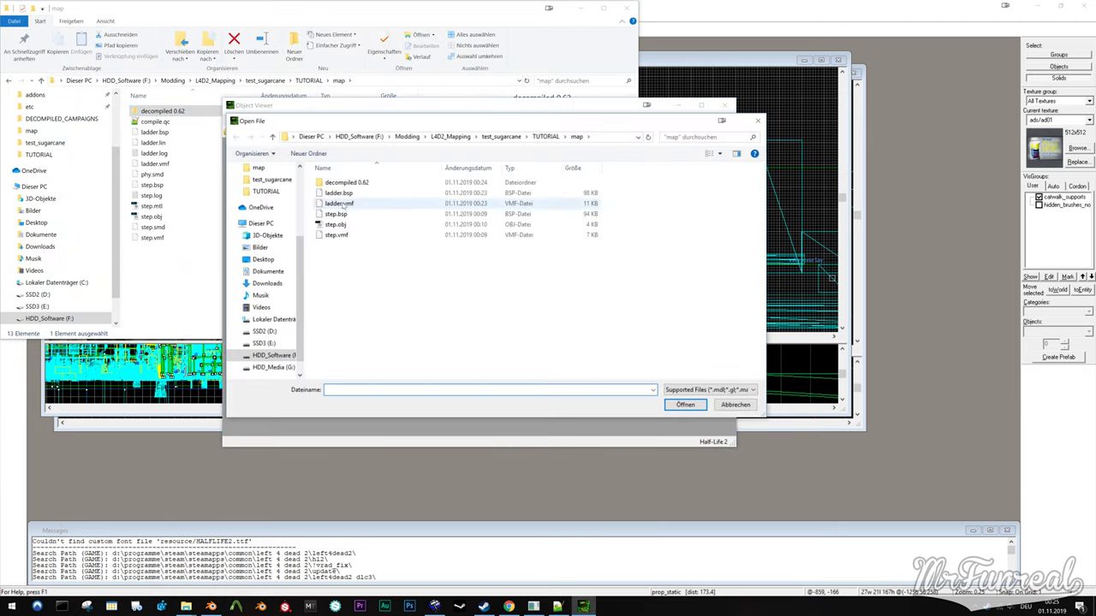
{"action": "double_click", "coordinate": [340, 193]}
{"action": "left_click", "coordinate": [231, 118]}
{"action": "left_click", "coordinate": [244, 158]}
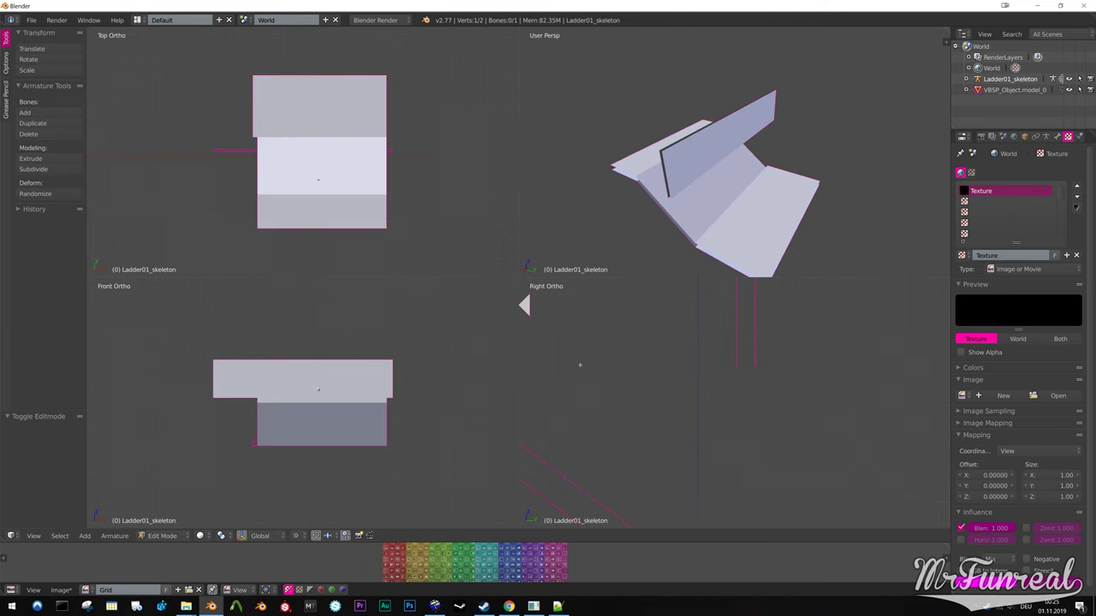
In Blender, snap the 3D cursor to the imported brush mesh's selected tip vertex, then return the cursor to the scene centre
{"action": "middle_click_drag", "start_coordinate": [579, 365], "coordinate": [794, 416], "text": "shift"}
{"action": "key", "text": "Tab"}
{"action": "right_click", "coordinate": [331, 433]}
{"action": "key", "text": "Tab"}
{"action": "key", "text": "shift+s"}
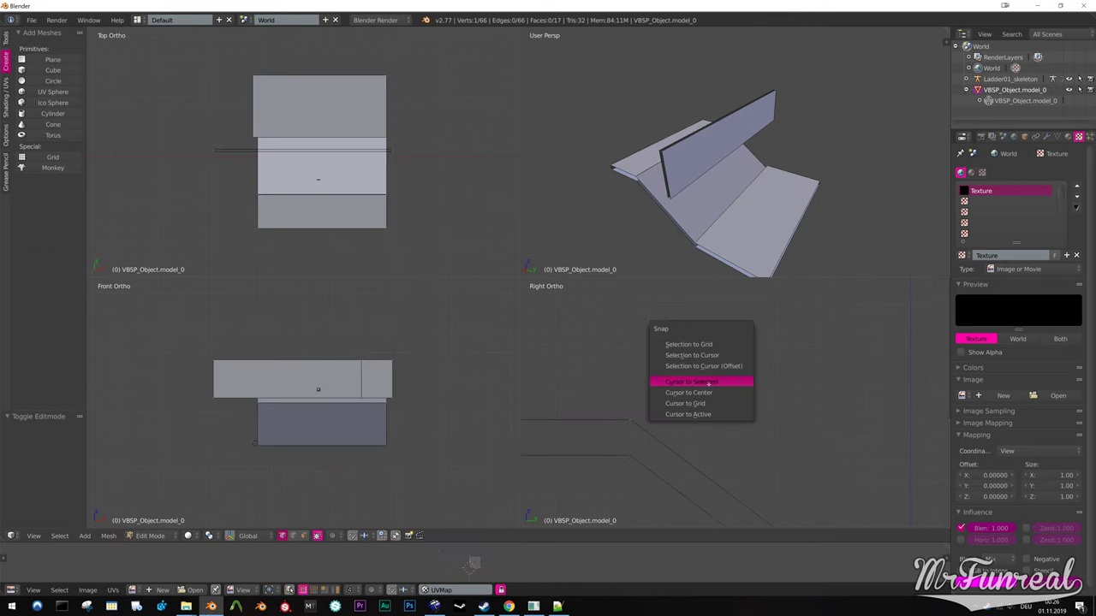
{"action": "left_click", "coordinate": [710, 383]}
{"action": "key", "text": "Tab"}
{"action": "key", "text": "shift+s"}
{"action": "left_click", "coordinate": [695, 396]}
Rotate the imported brush mesh by 90° twice and then by 180° to line it up with the ladder
{"action": "key", "text": "r"}
{"action": "key", "text": "9"}
{"action": "key", "text": "0"}
{"action": "key", "text": "Return"}
{"action": "key", "text": "r"}
{"action": "key", "text": "9"}
{"action": "key", "text": "0"}
{"action": "key", "text": "Return"}
{"action": "key", "text": "r"}
{"action": "key", "text": "1"}
{"action": "key", "text": "8"}
{"action": "key", "text": "0"}
{"action": "key", "text": "Return"}
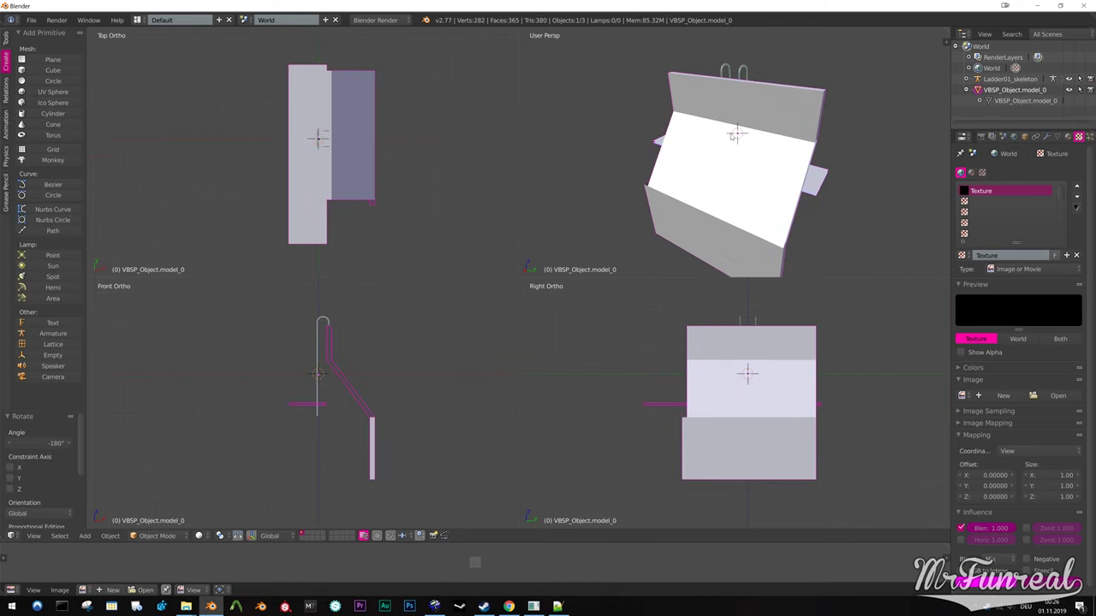
{"action": "middle_click_drag", "start_coordinate": [318, 394], "coordinate": [290, 394], "text": "shift"}
{"action": "scroll", "coordinate": [812, 129], "scroll_direction": "up", "scroll_amount": 3}
{"action": "middle_click_drag", "start_coordinate": [738, 140], "coordinate": [734, 175]}
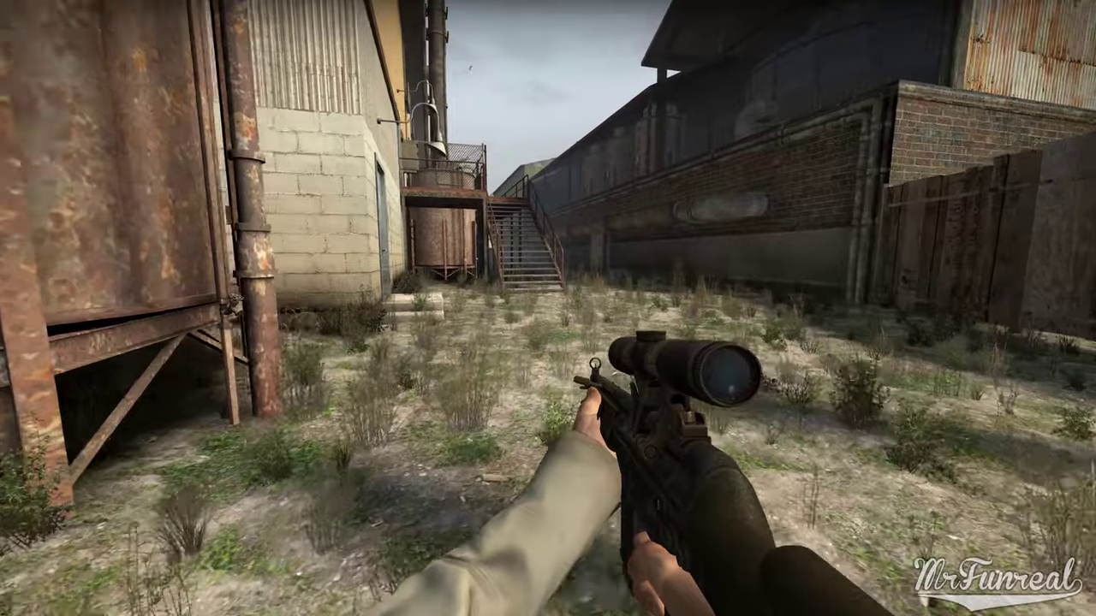
{"action": "key", "text": "w"}
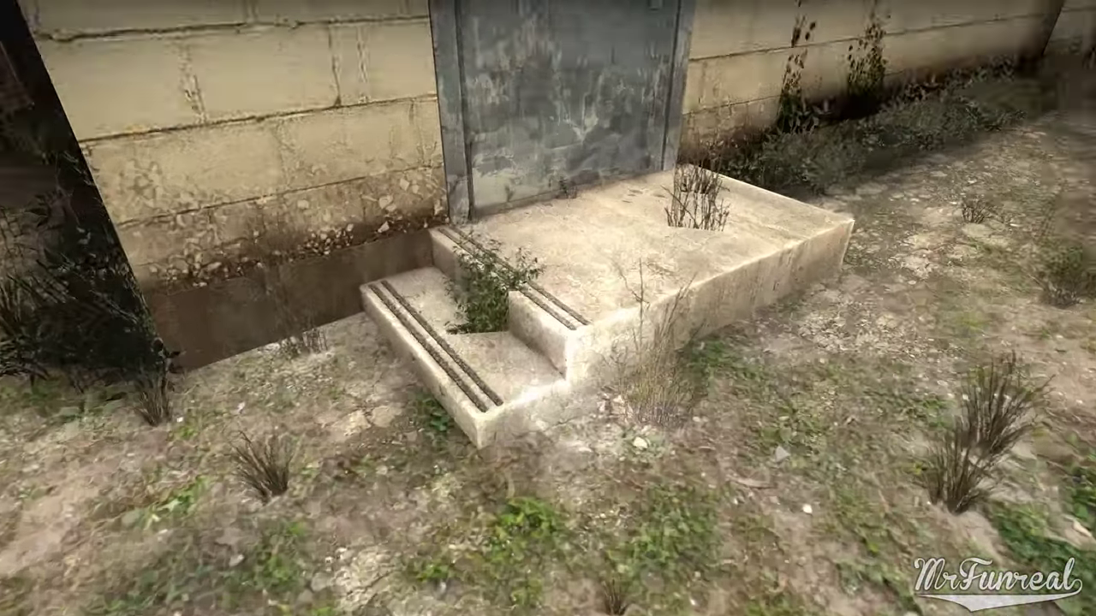
{"action": "left_click", "coordinate": [548, 308]}
{"action": "middle_click", "coordinate": [548, 308]}
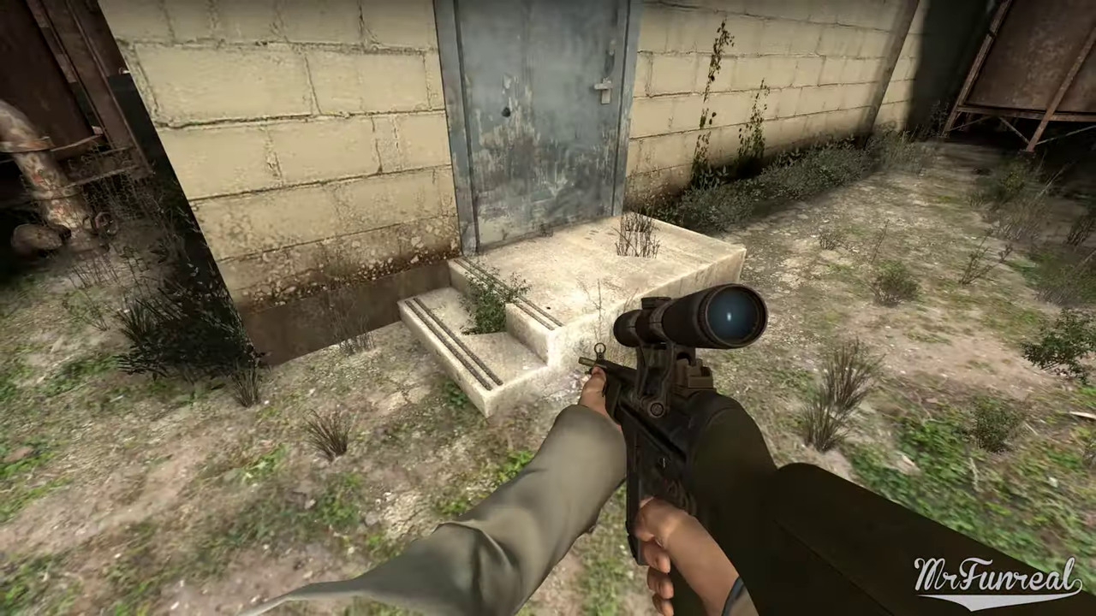
{"action": "key", "text": "w"}
{"action": "key", "text": "w"}
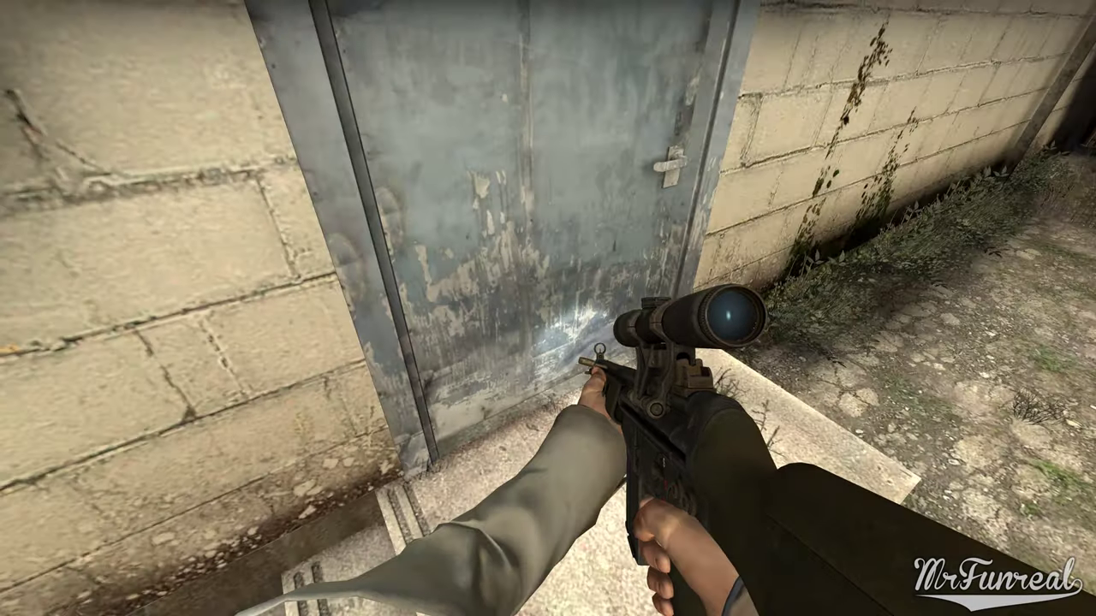
{"action": "key", "text": "e"}
{"action": "key", "text": "w"}
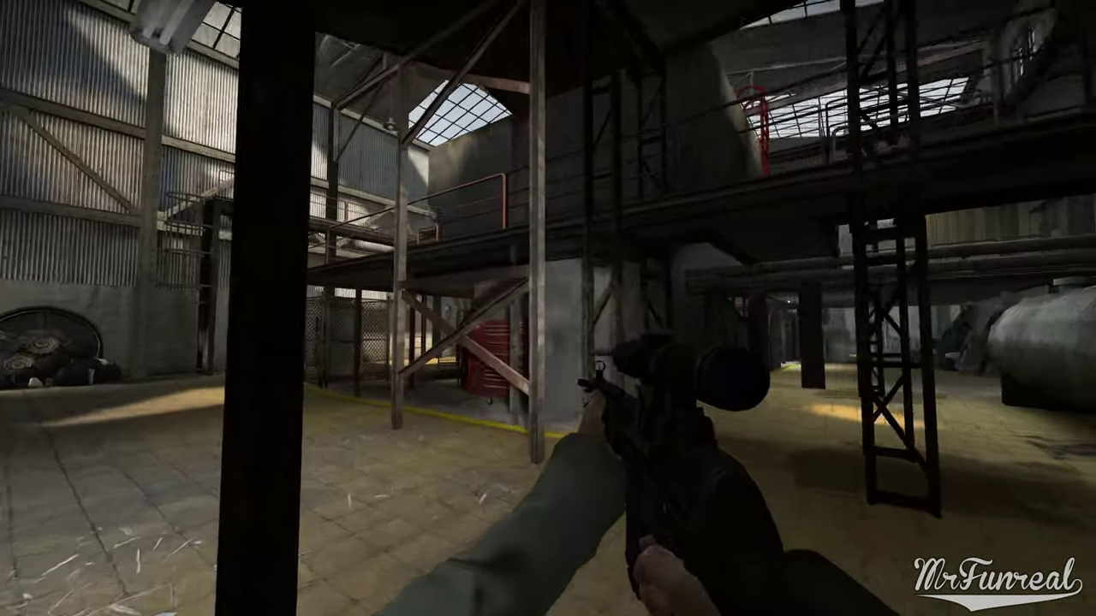